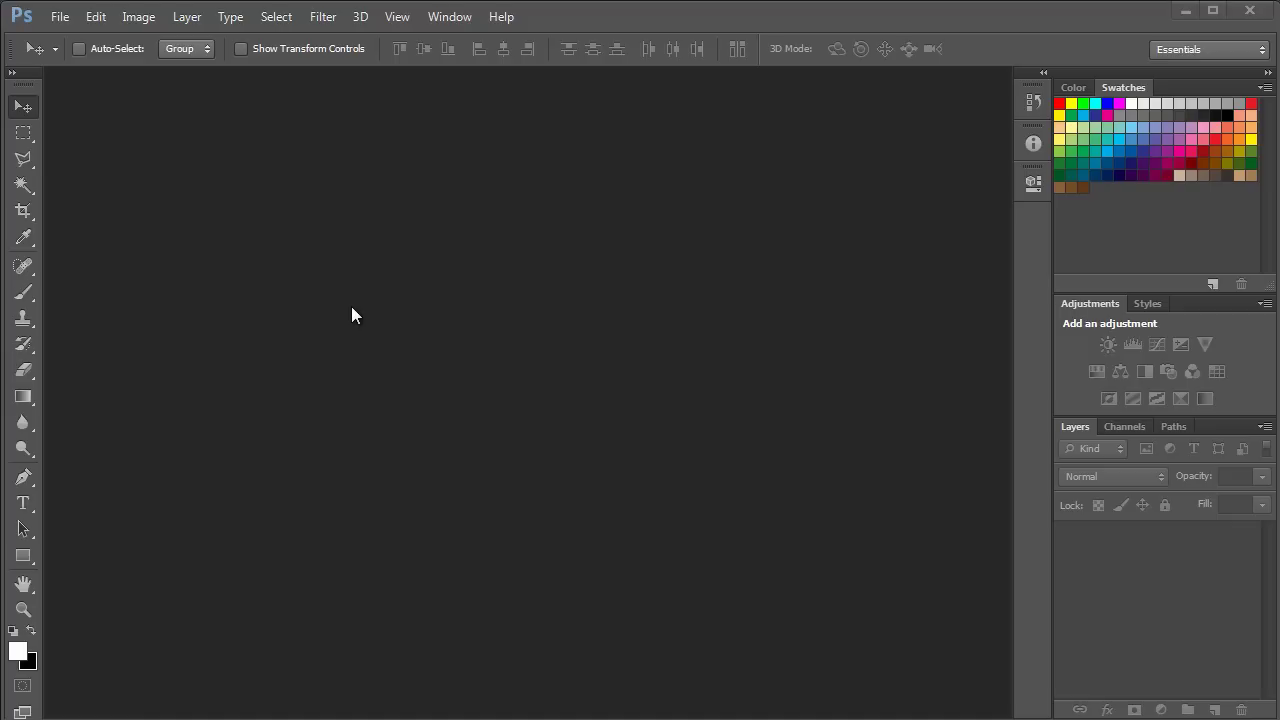
# Step: Open the stockvault country-road photo
pyautogui.click(60, 17)
pyautogui.click(65, 55)
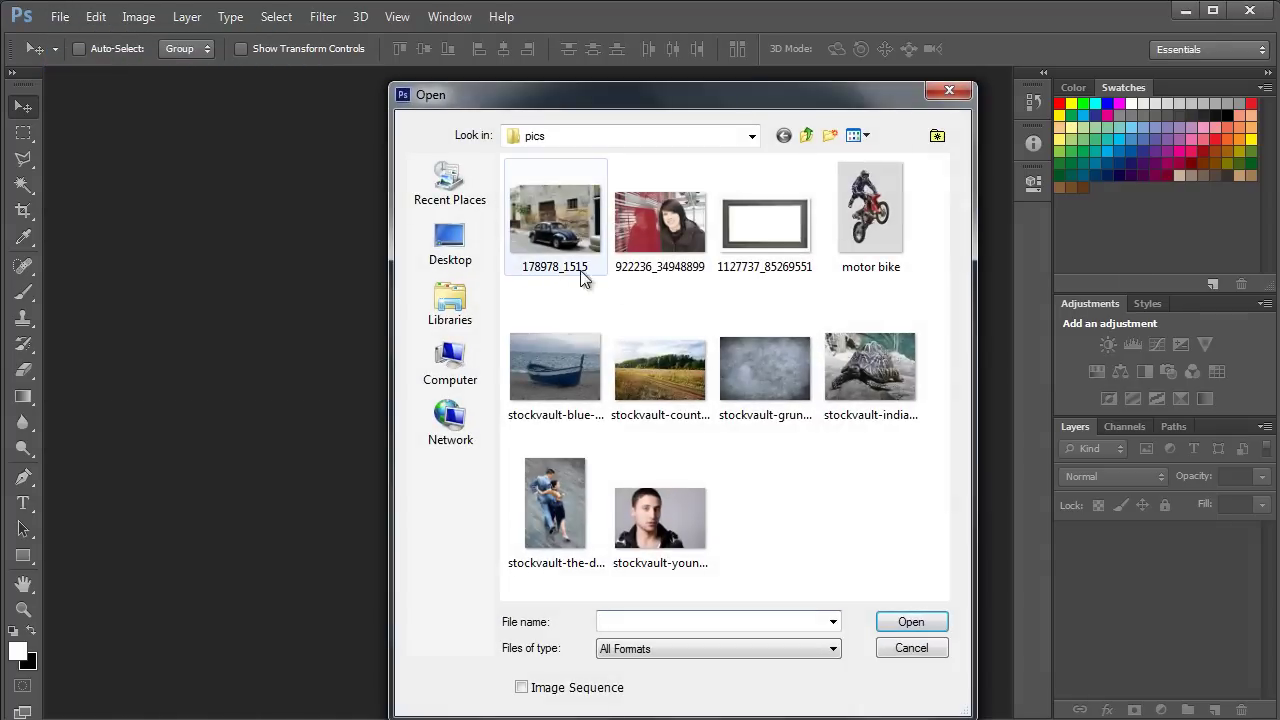
pyautogui.doubleClick(643, 345)
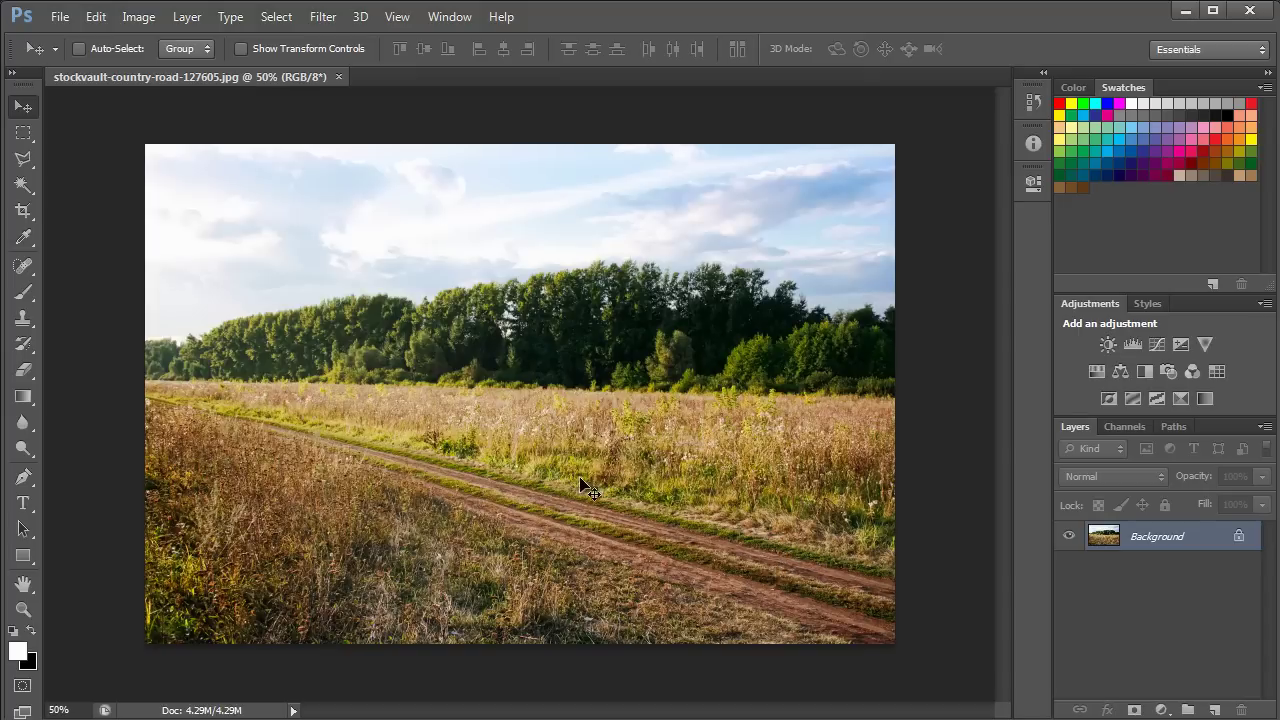
# Step: Open the Beetle street photo 178978_1515.jpg as a second document
pyautogui.click(60, 17)
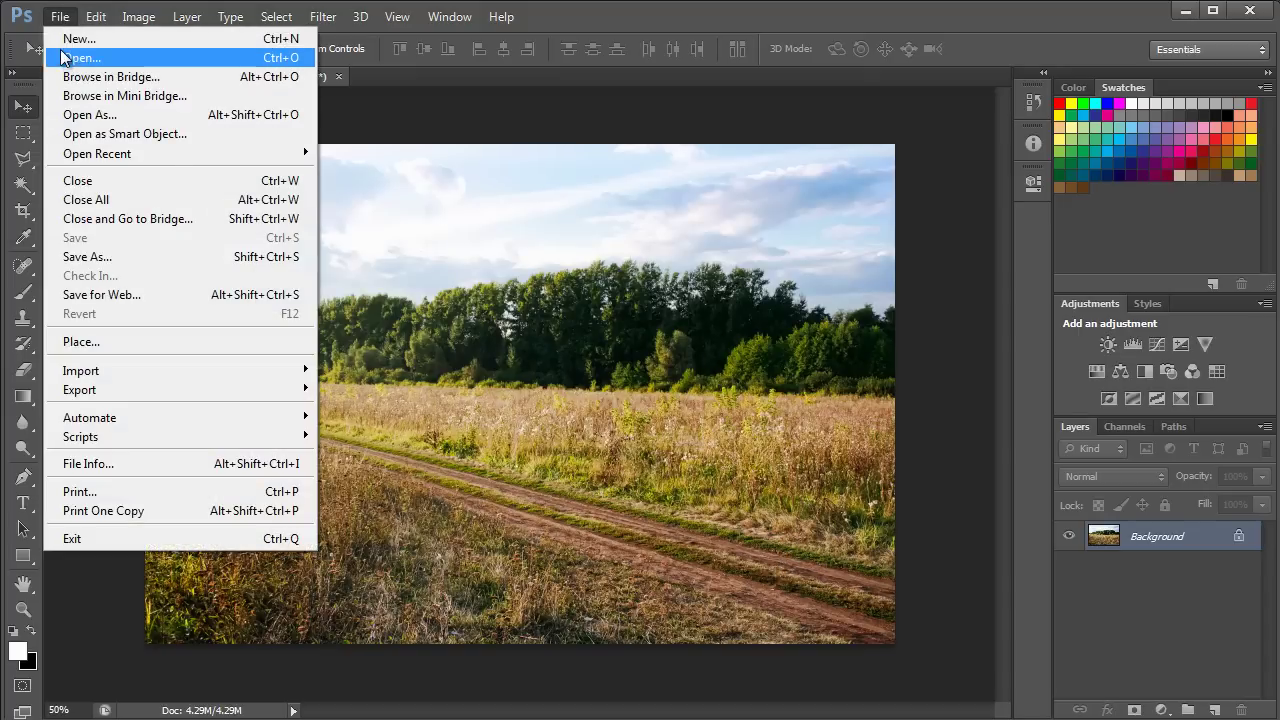
pyautogui.click(64, 58)
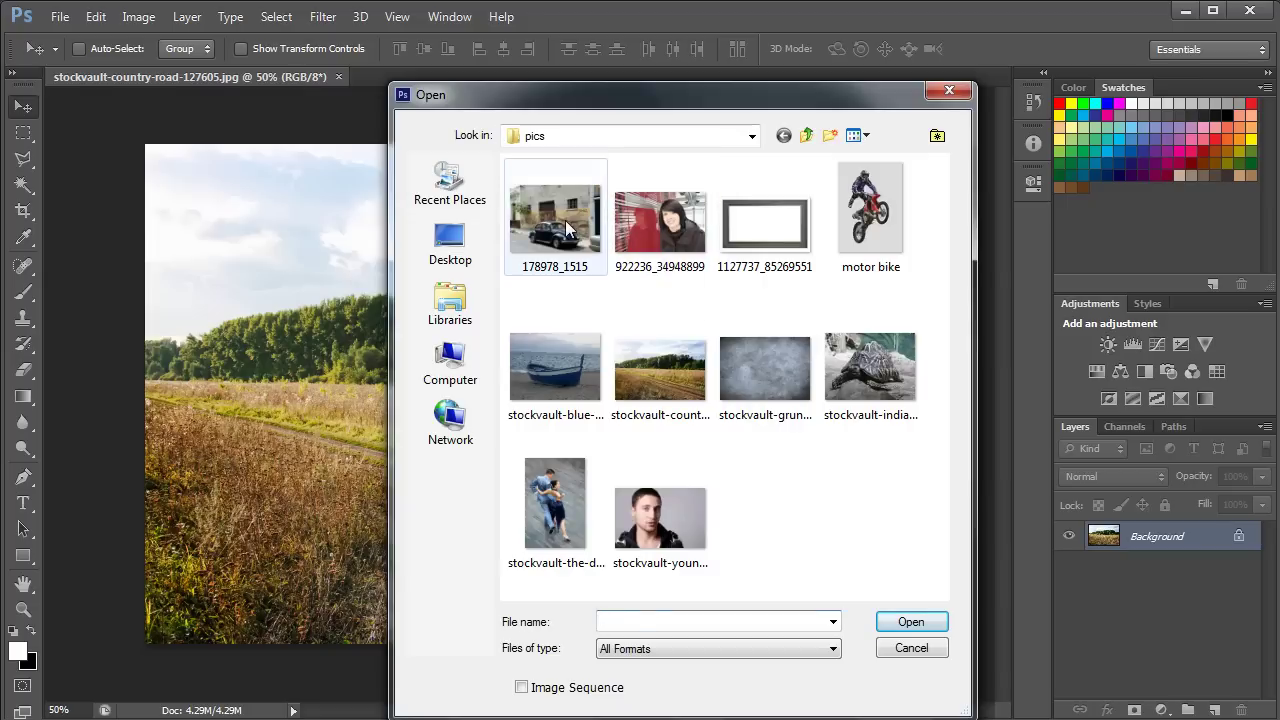
pyautogui.click(565, 220)
pyautogui.click(911, 621)
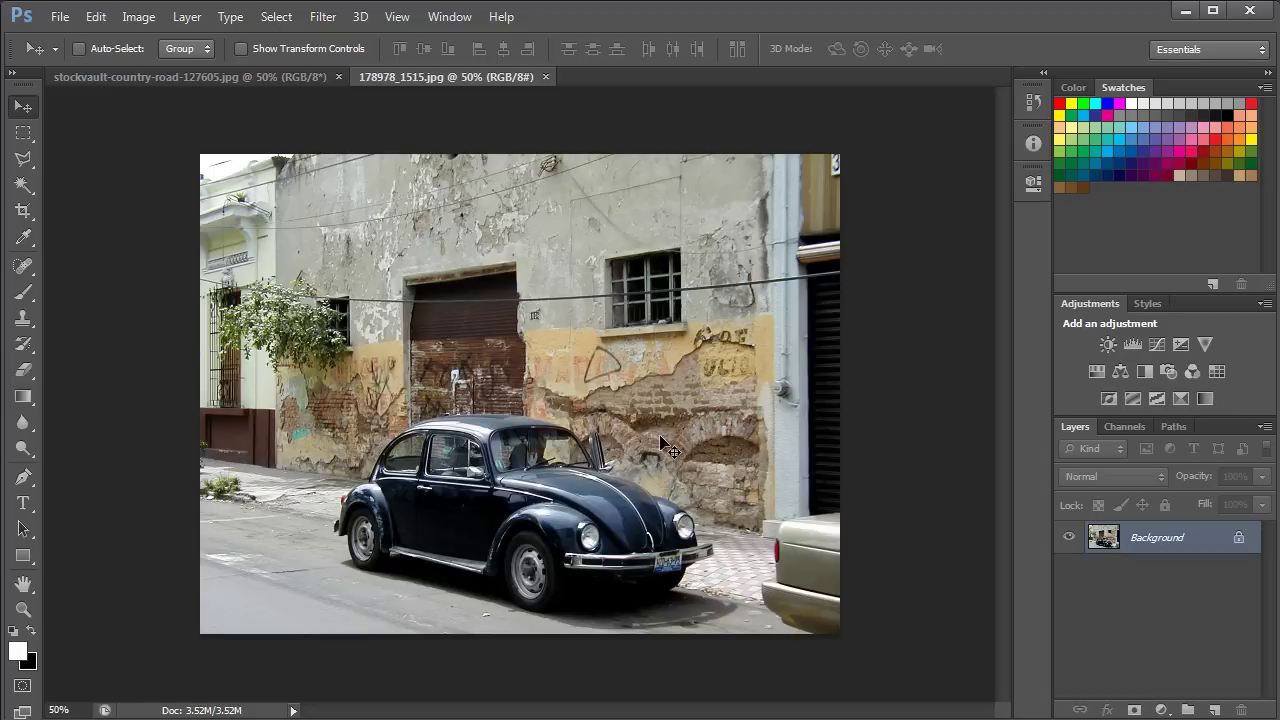
# Step: Copy the entire Beetle photo and paste it into the country-road document as Layer 1
pyautogui.click(276, 16)
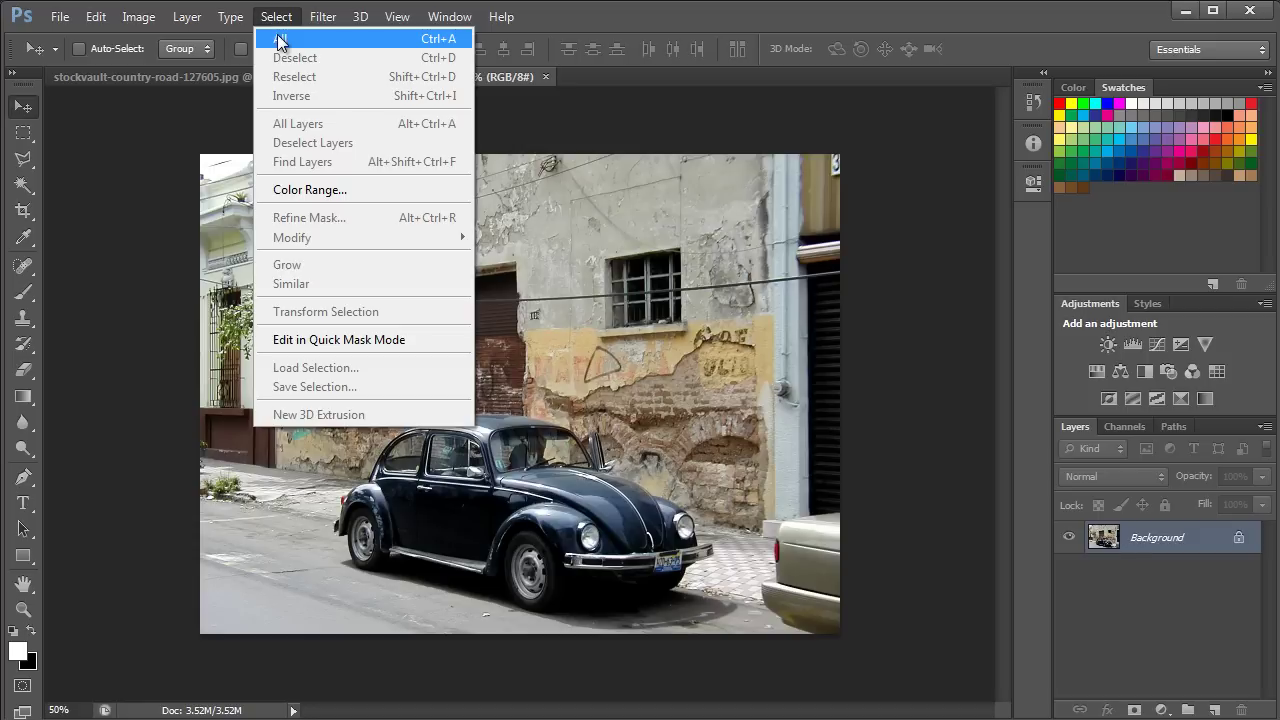
pyautogui.click(280, 40)
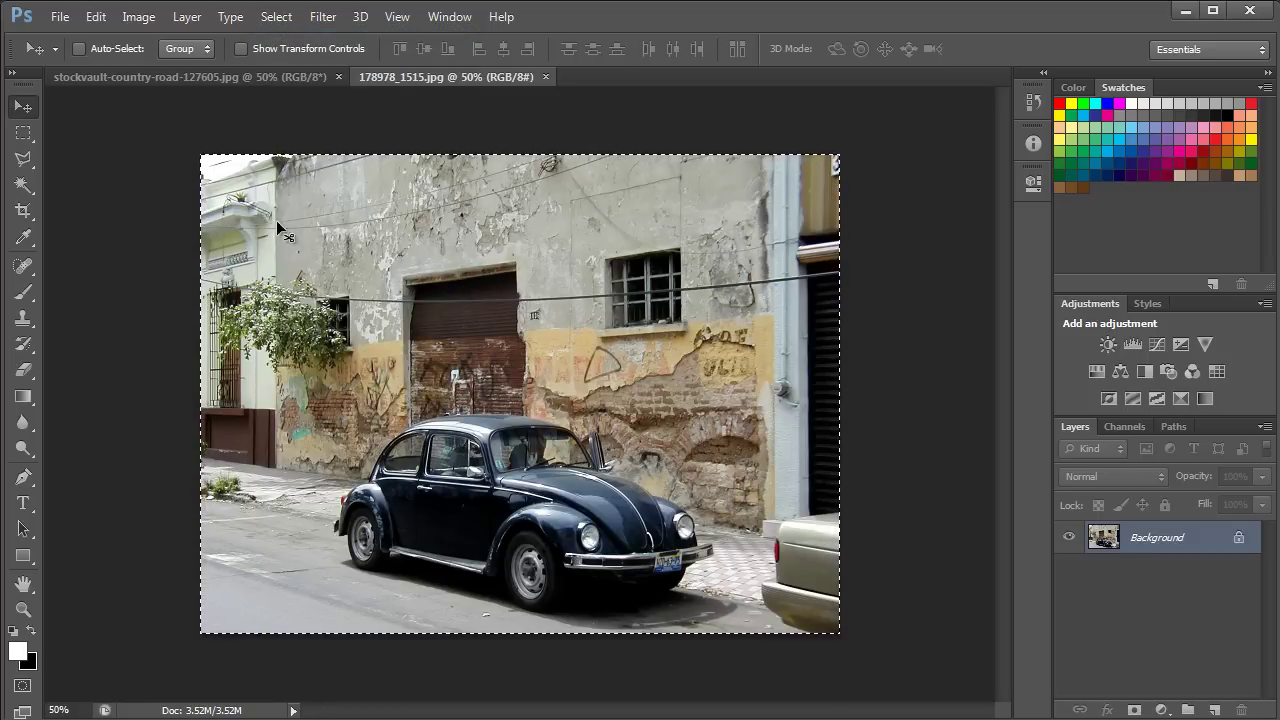
pyautogui.click(98, 17)
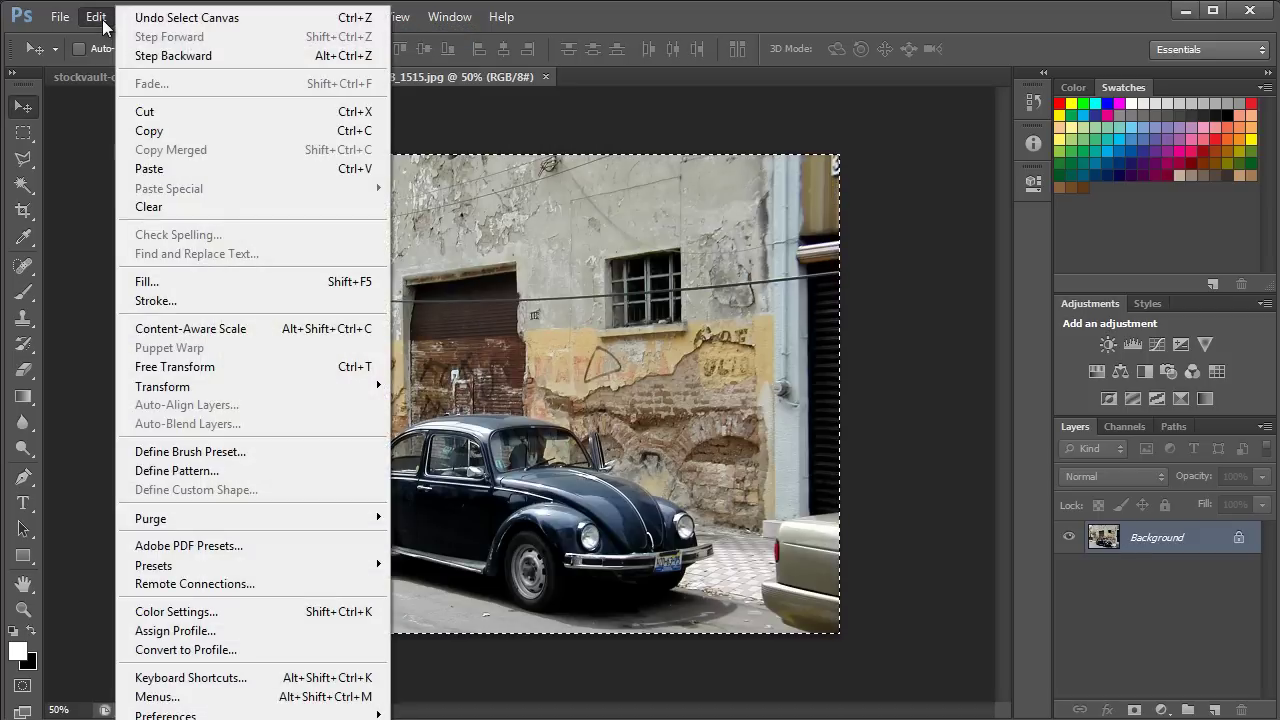
pyautogui.click(142, 131)
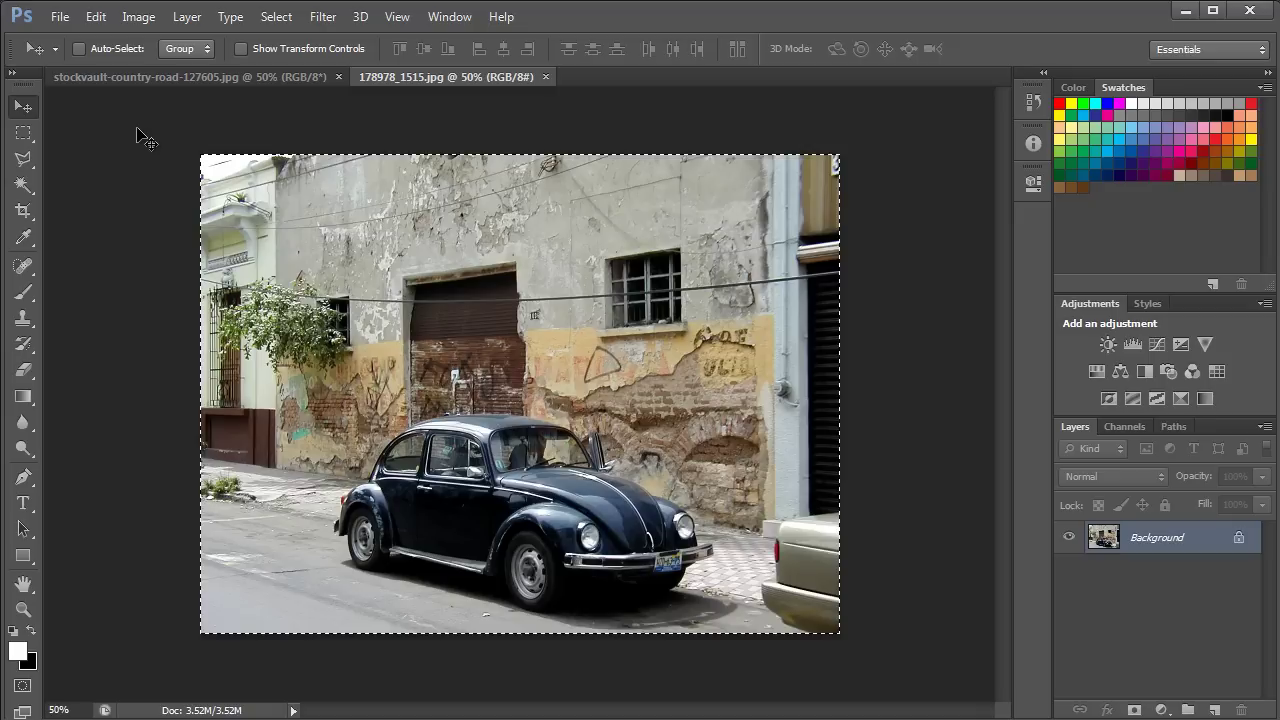
pyautogui.click(156, 80)
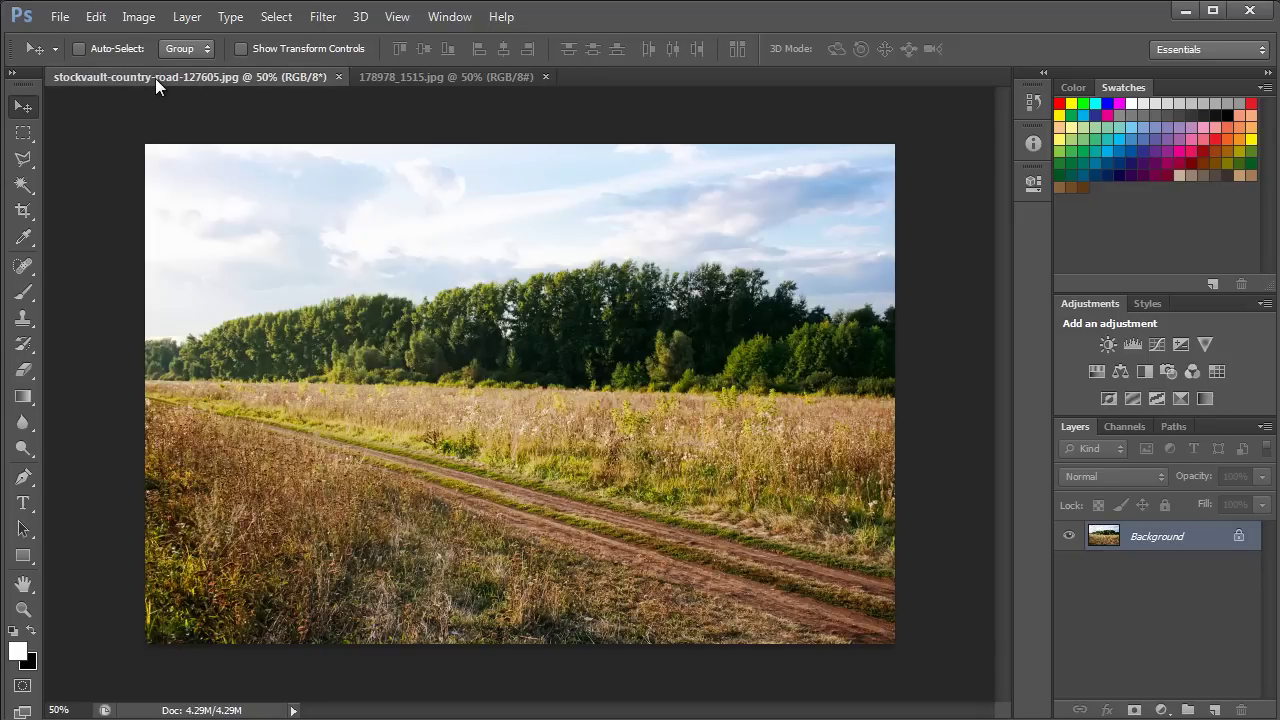
pyautogui.click(97, 18)
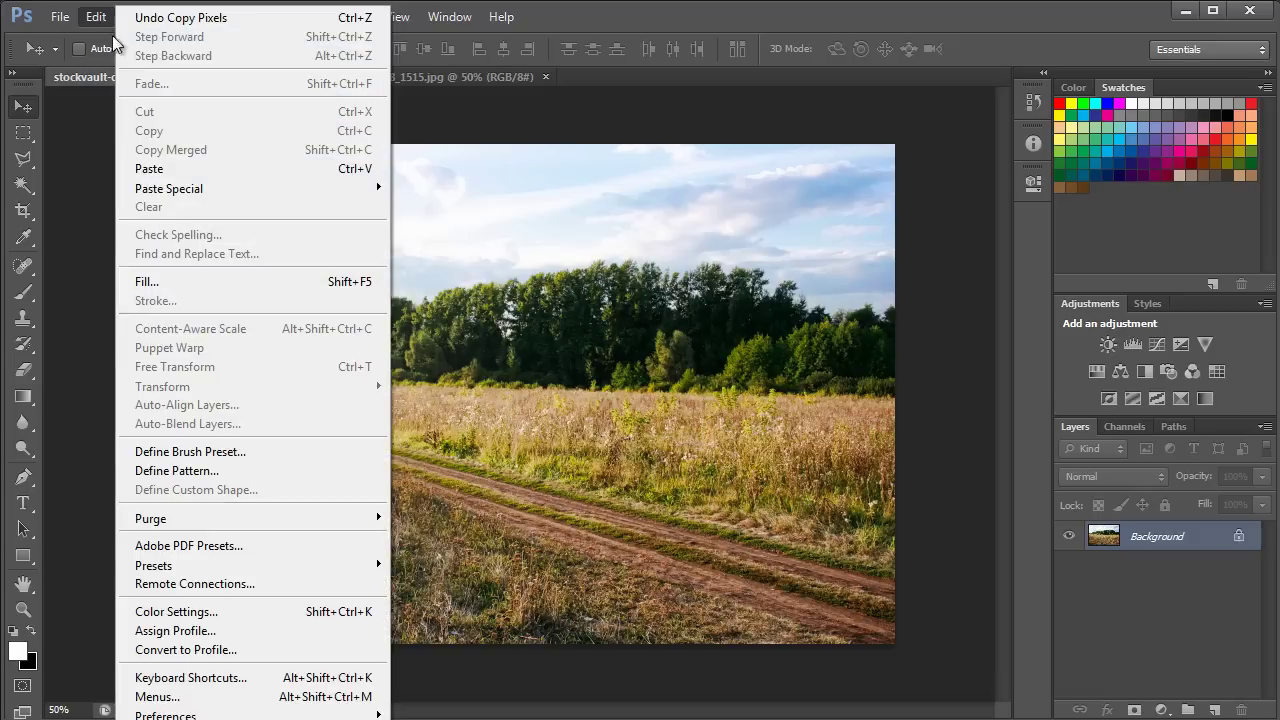
pyautogui.click(163, 176)
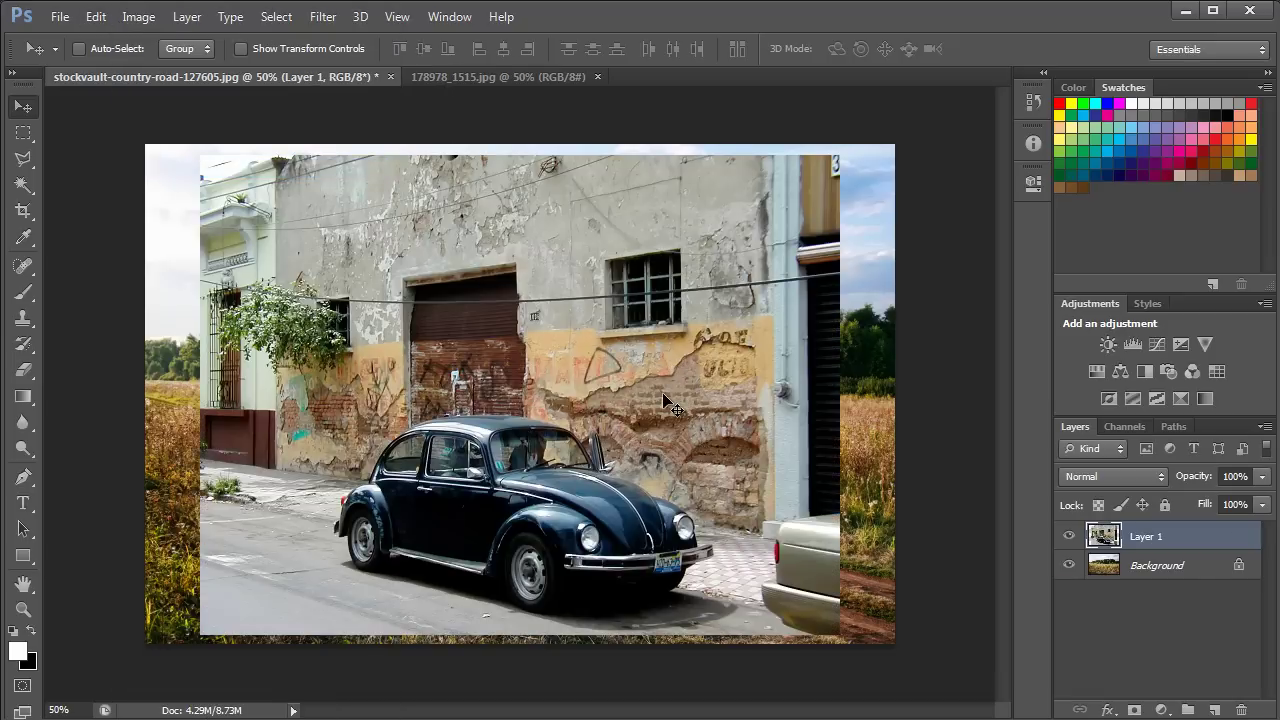
# Step: Zoom in on the car and start a pen path from the rear bumper up the fender
pyautogui.press('z')
pyautogui.click(507, 447)
pyautogui.click(509, 450)
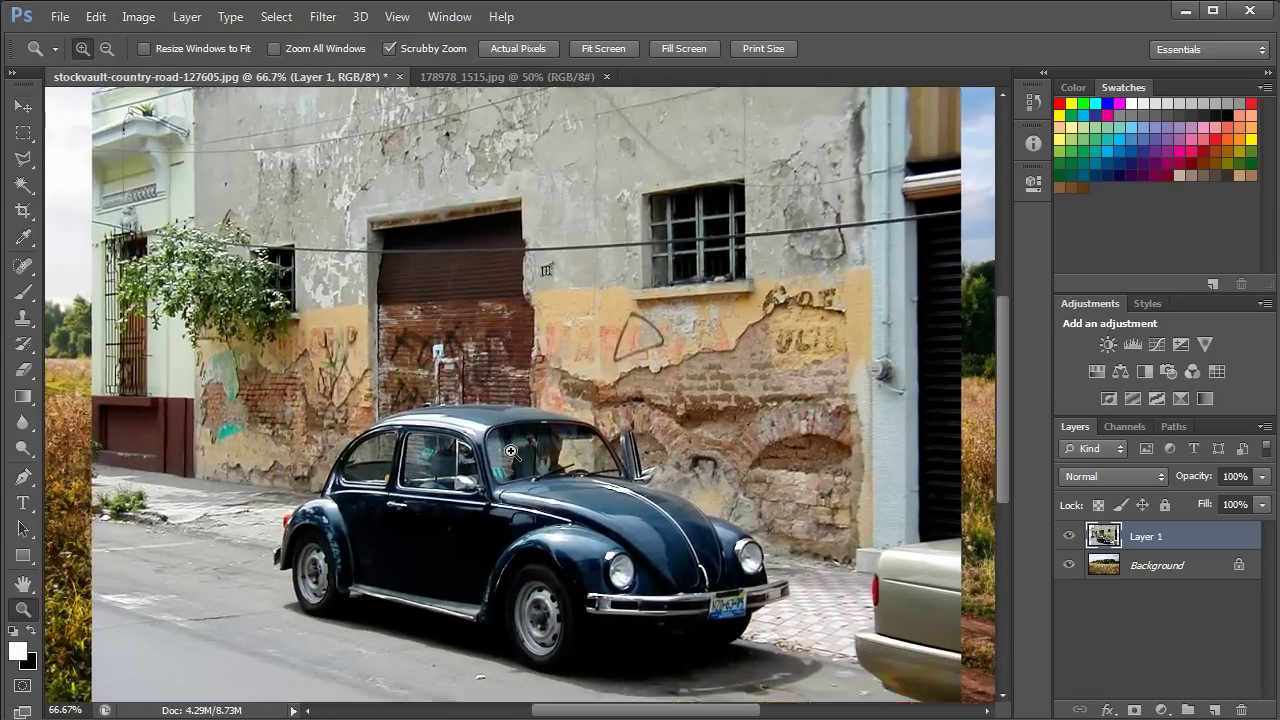
pyautogui.click(510, 452)
pyautogui.moveTo(432, 460); pyautogui.dragTo(714, 261)
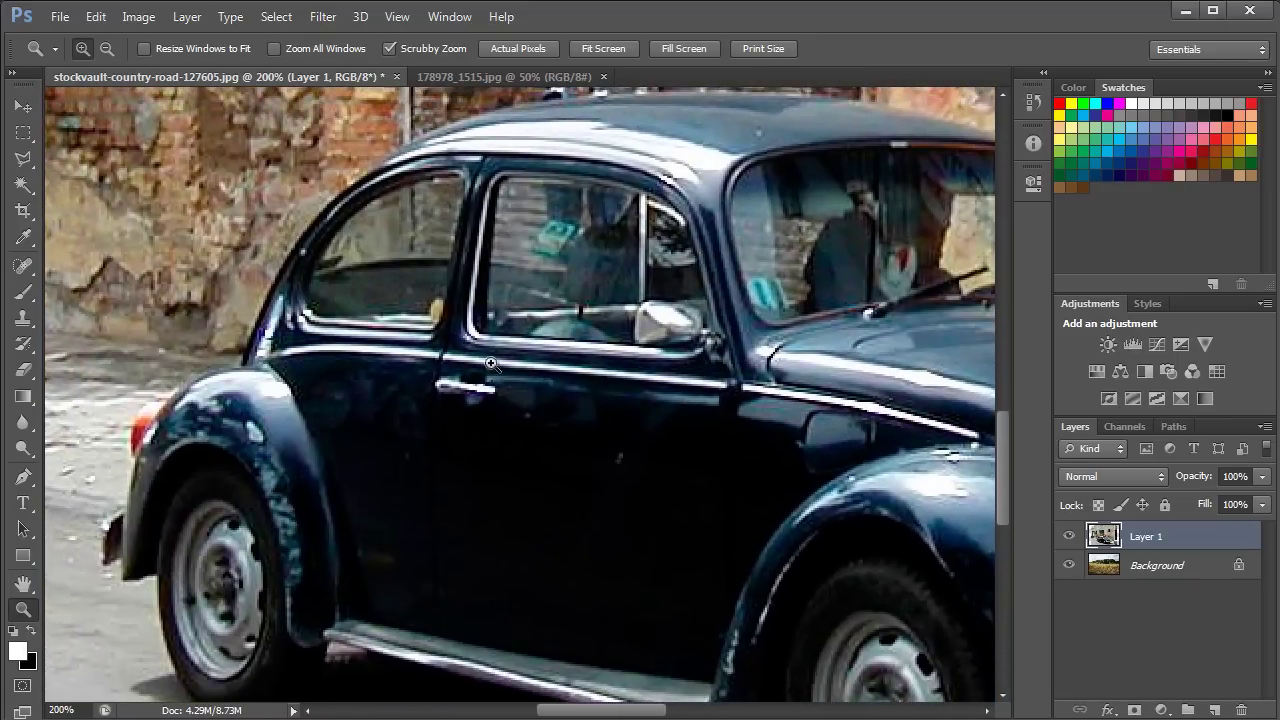
pyautogui.click(25, 482)
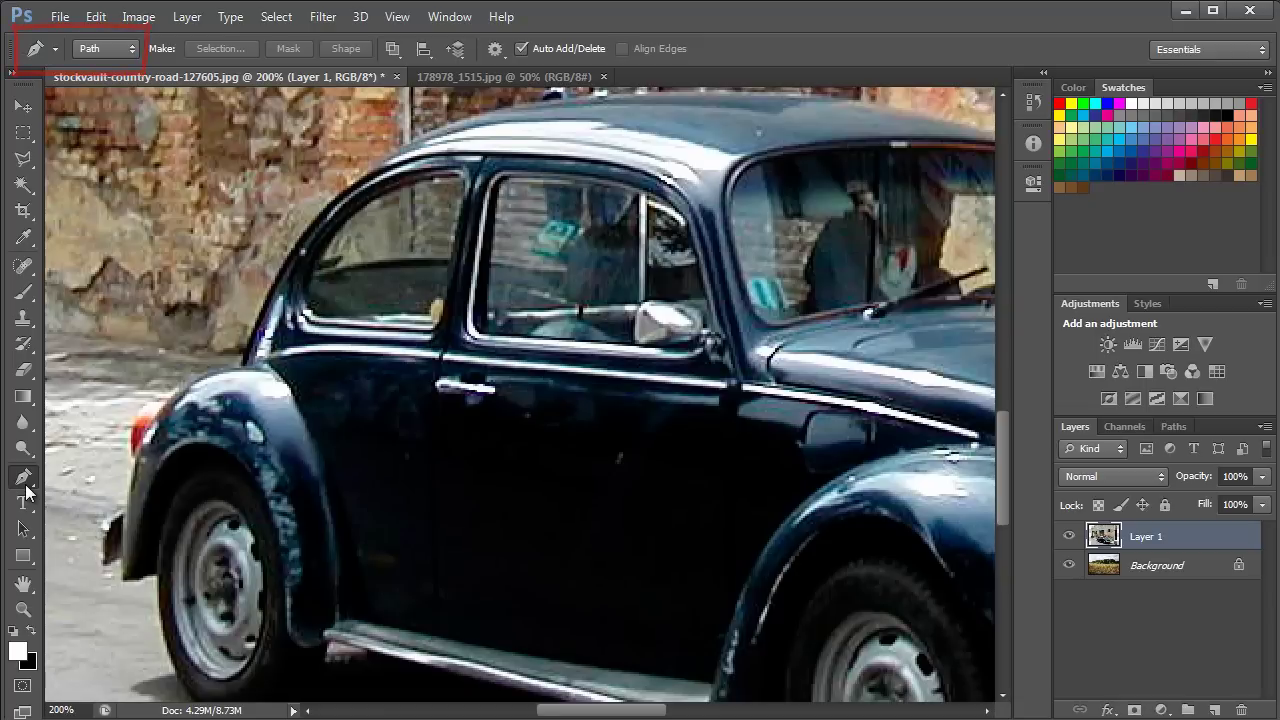
pyautogui.click(123, 511)
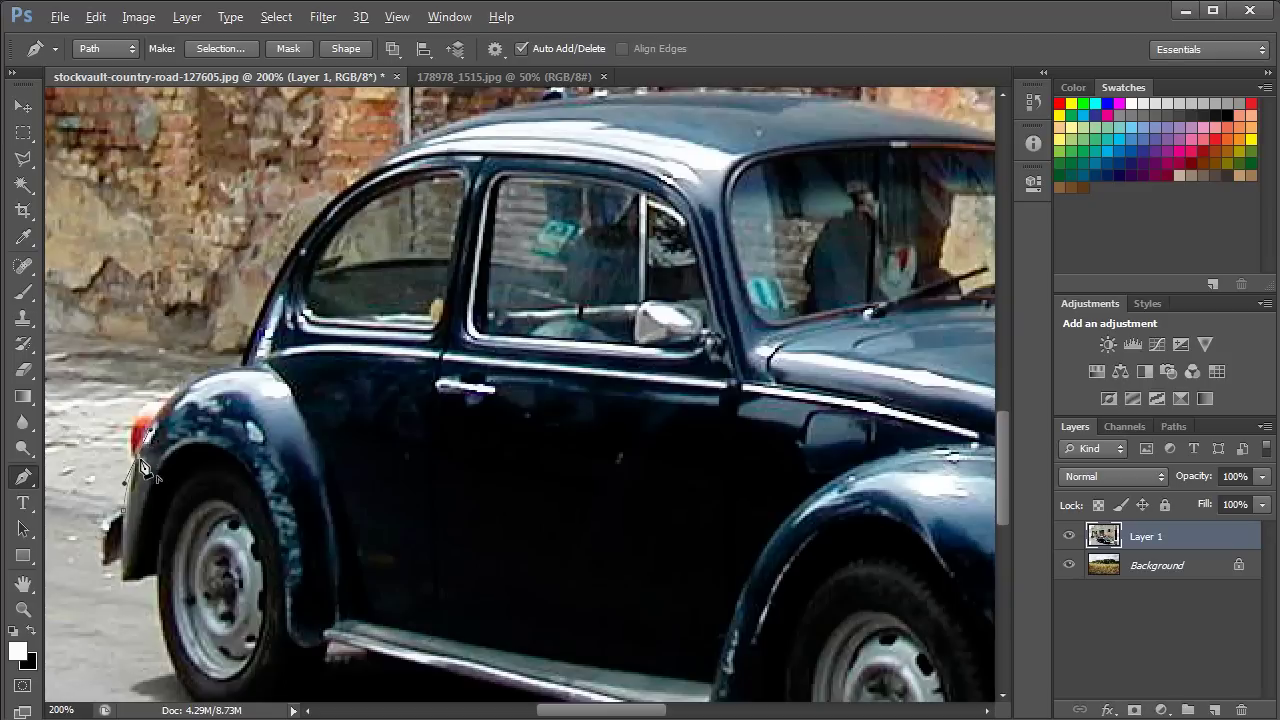
pyautogui.click(132, 457)
pyautogui.moveTo(149, 404); pyautogui.dragTo(182, 395)
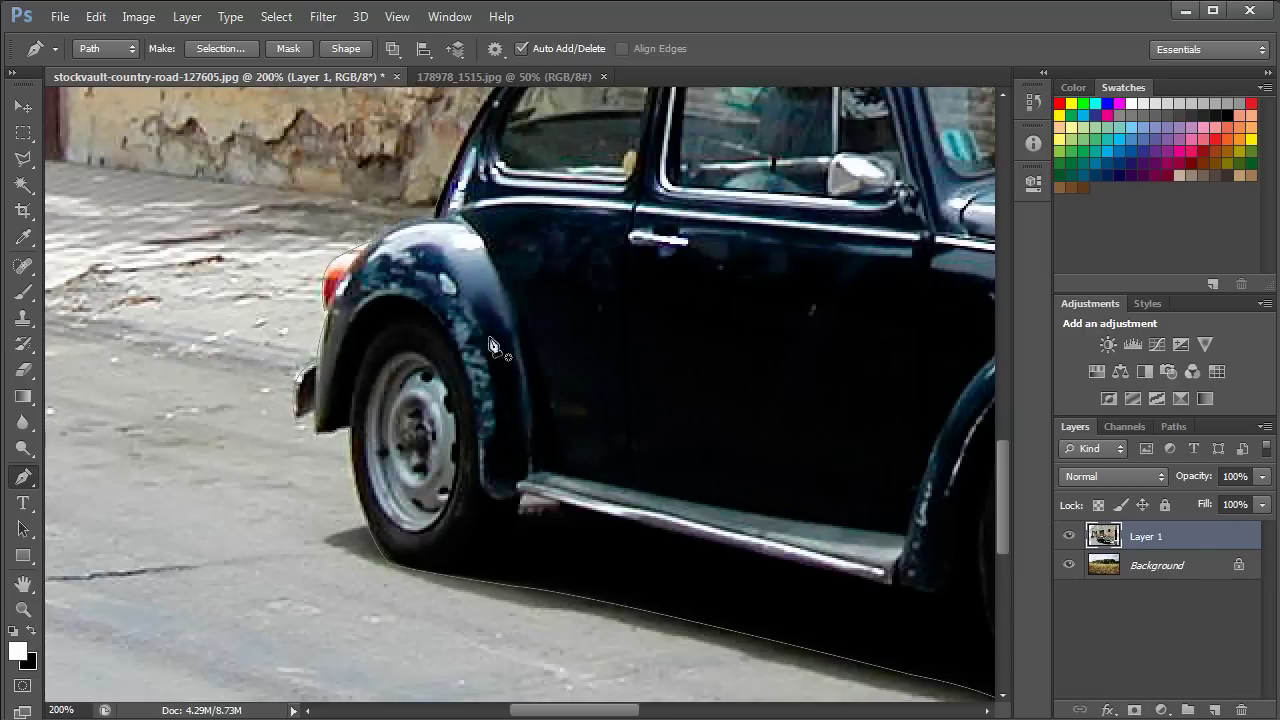
# Step: Zoom out and pan to bring the front of the Beetle into view for tracing
pyautogui.press('z')
pyautogui.keyDown('alt'); pyautogui.click(557, 324); pyautogui.keyUp('alt')
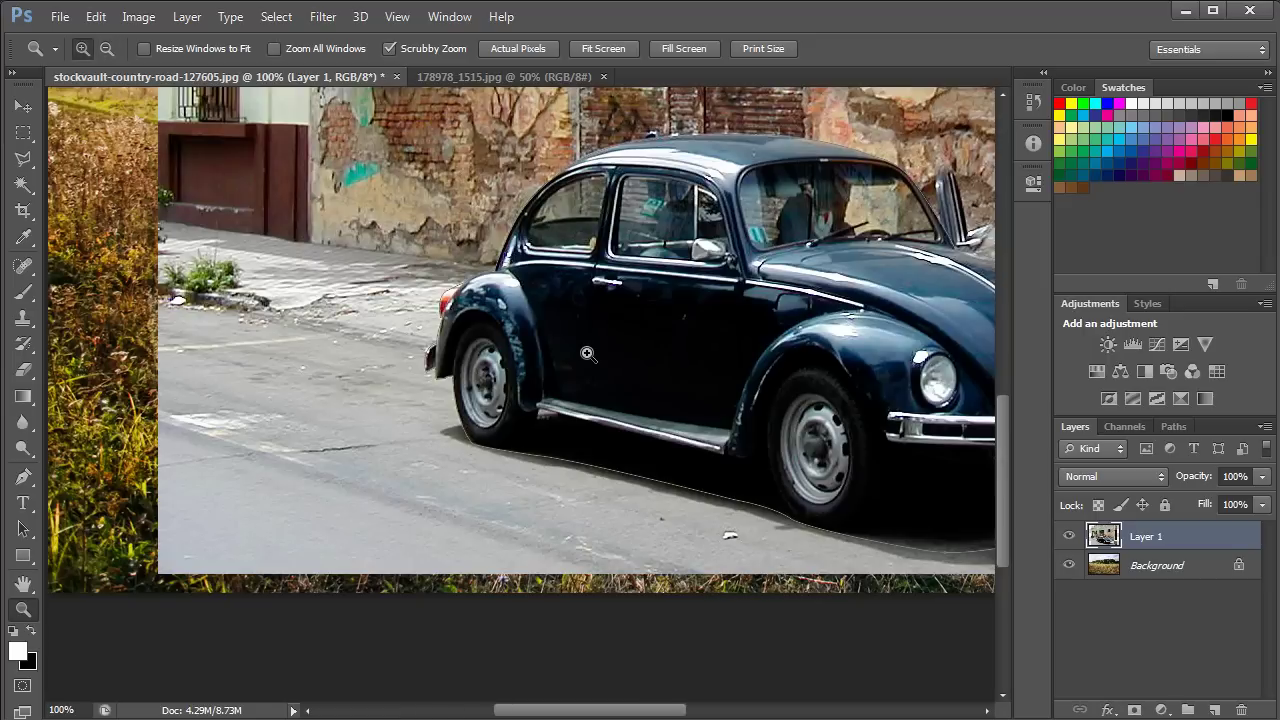
pyautogui.moveTo(577, 302); pyautogui.dragTo(507, 401)
pyautogui.press('p')
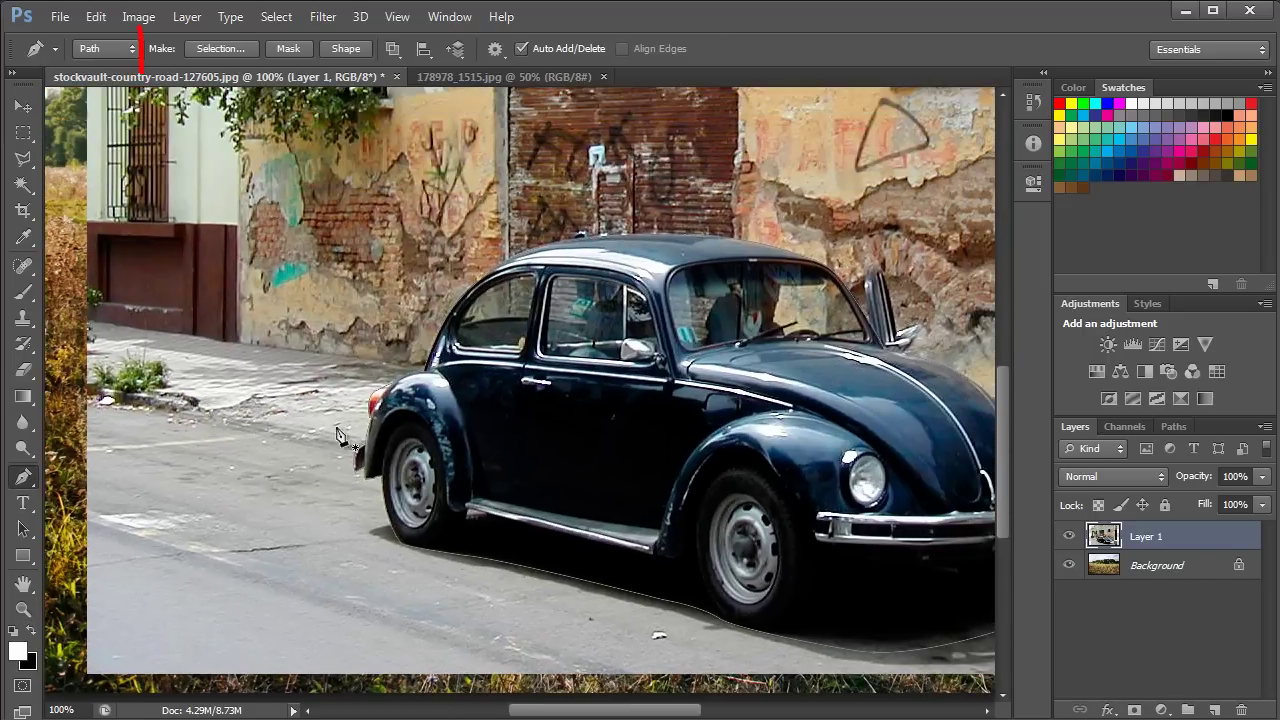
pyautogui.moveTo(647, 362); pyautogui.dragTo(532, 407)
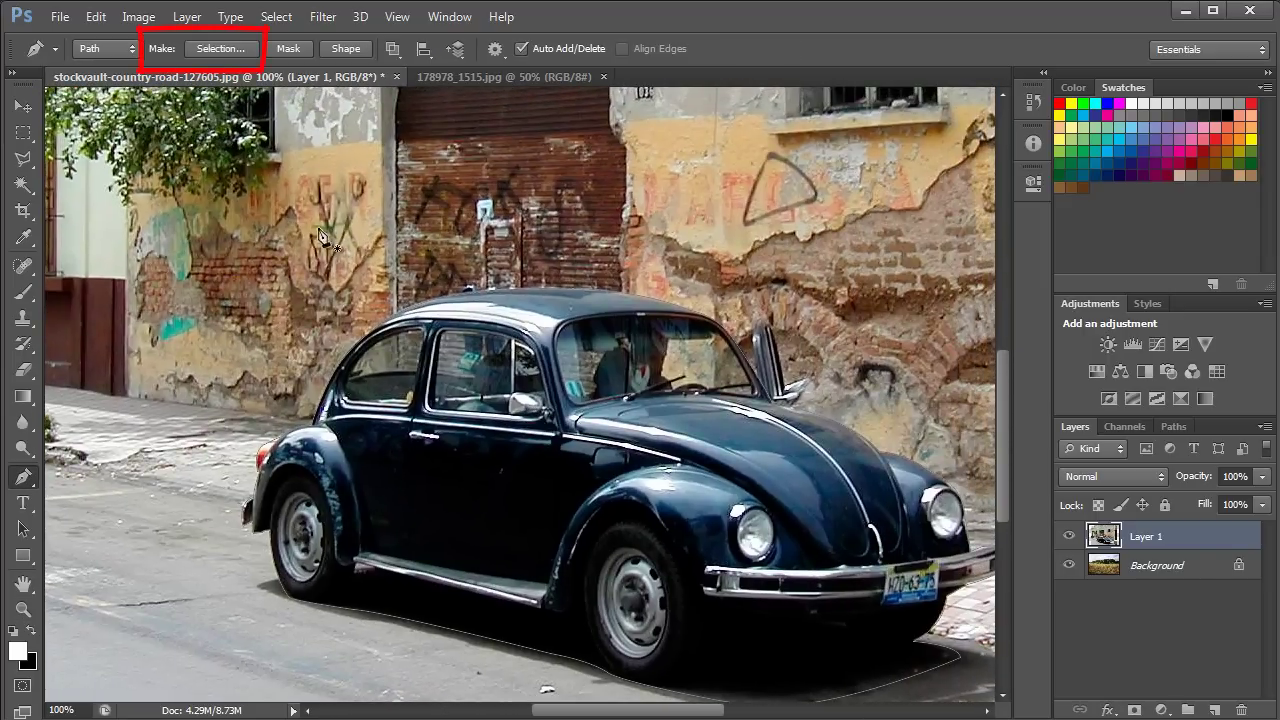
# Step: Turn the car path into a selection, invert it, delete the street background and zoom out
pyautogui.click(240, 48)
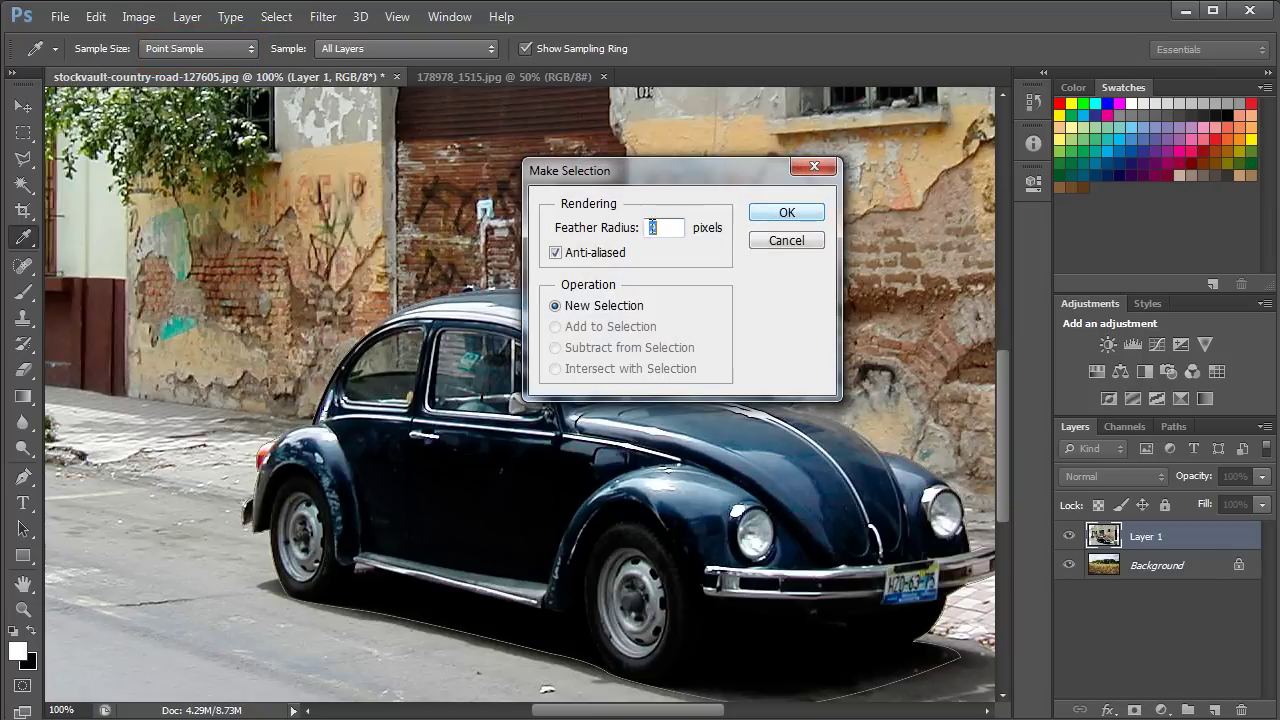
pyautogui.click(772, 214)
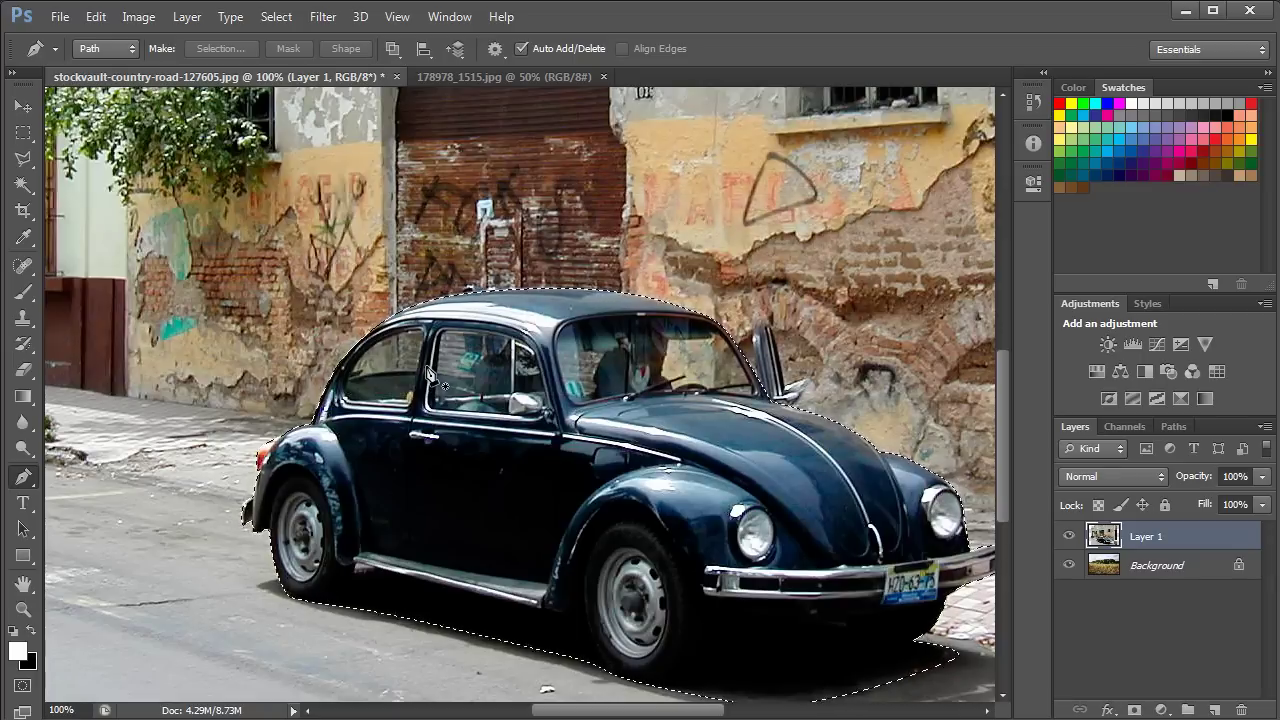
pyautogui.hotkey('ctrl', 'shift', 'i')
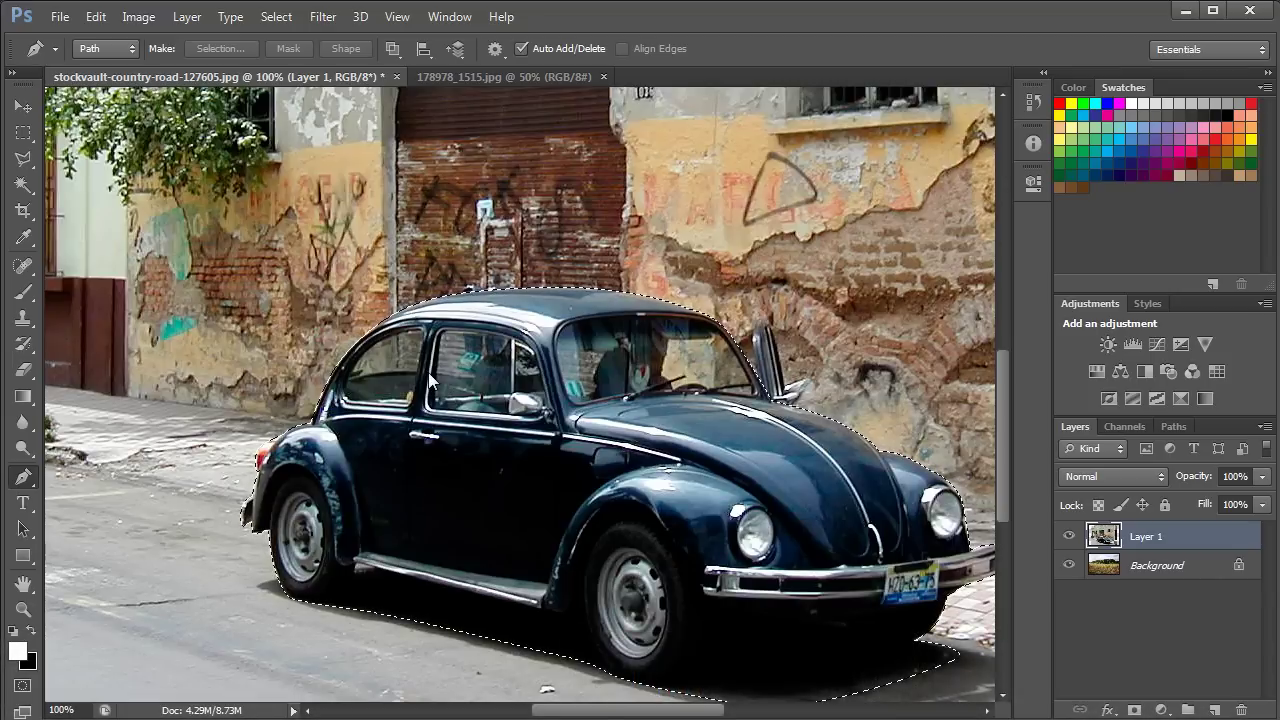
pyautogui.press('Delete')
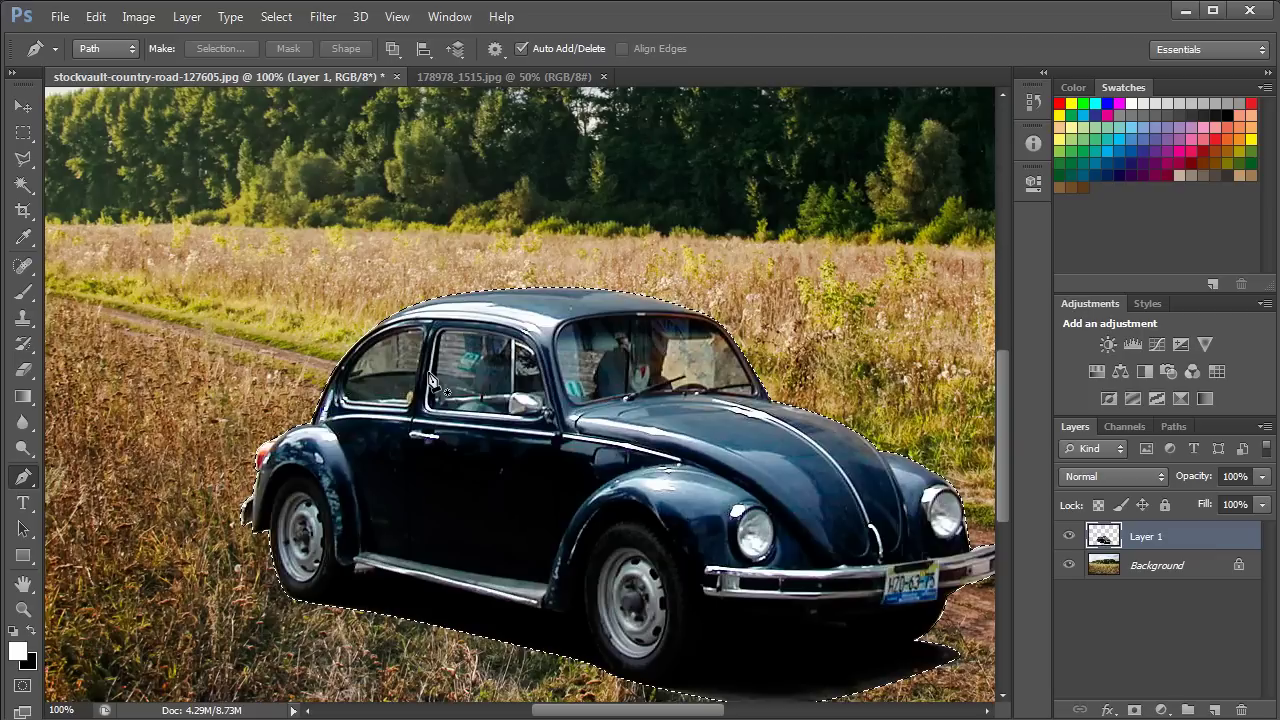
pyautogui.hotkey('ctrl', 'd')
pyautogui.hotkey('ctrl', '-')
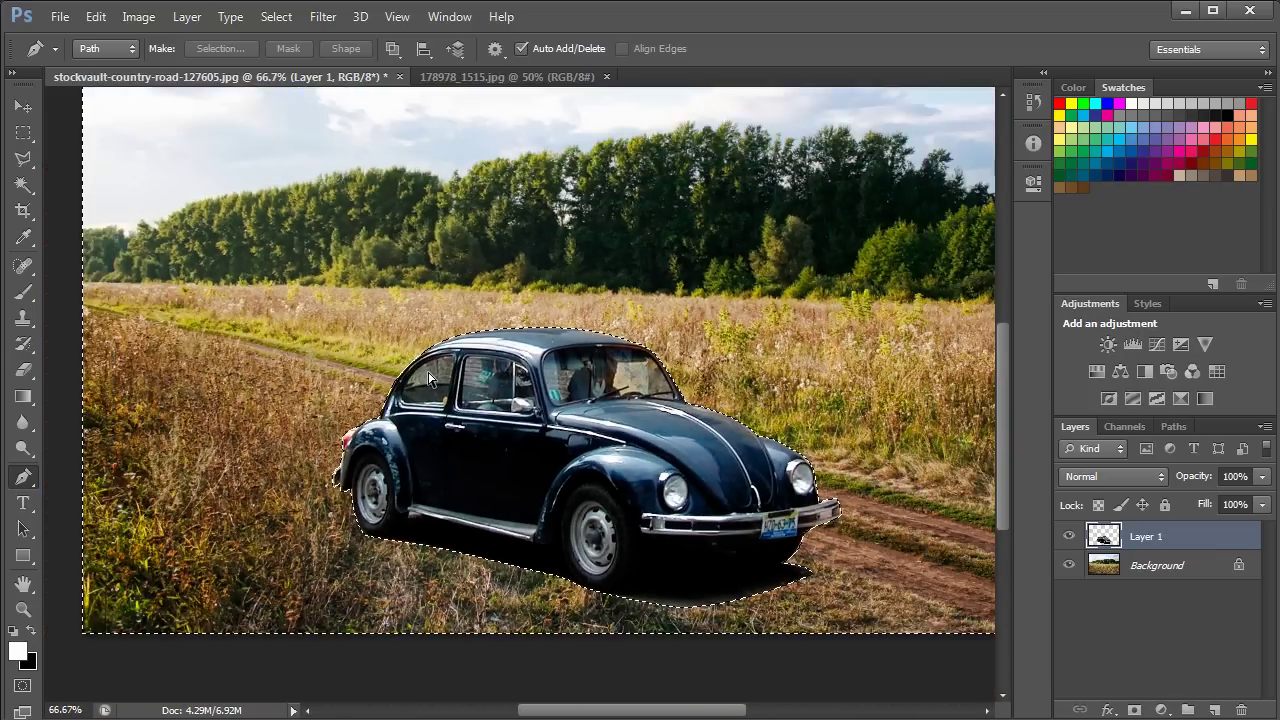
pyautogui.hotkey('ctrl', '-')
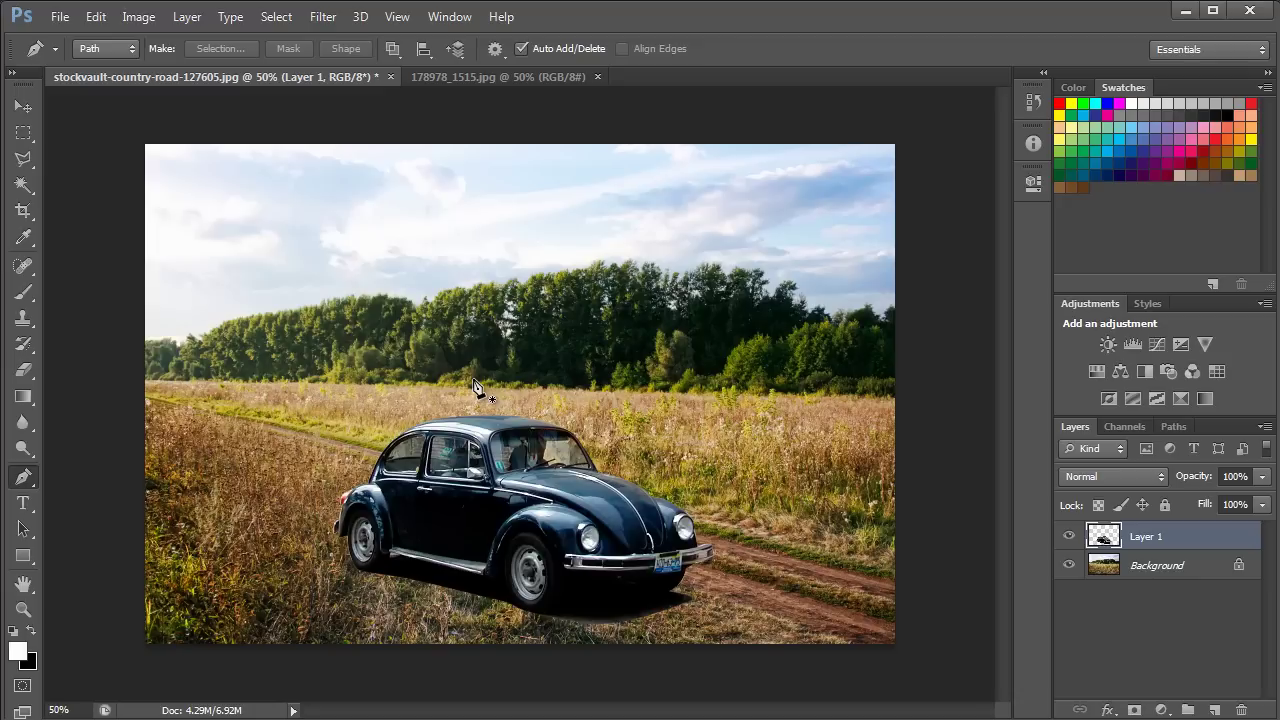
# Step: Move the Beetle onto the dirt road and scale it down to about 74%
pyautogui.press('v')
pyautogui.moveTo(478, 492); pyautogui.dragTo(480, 447)
pyautogui.hotkey('ctrl', 't')
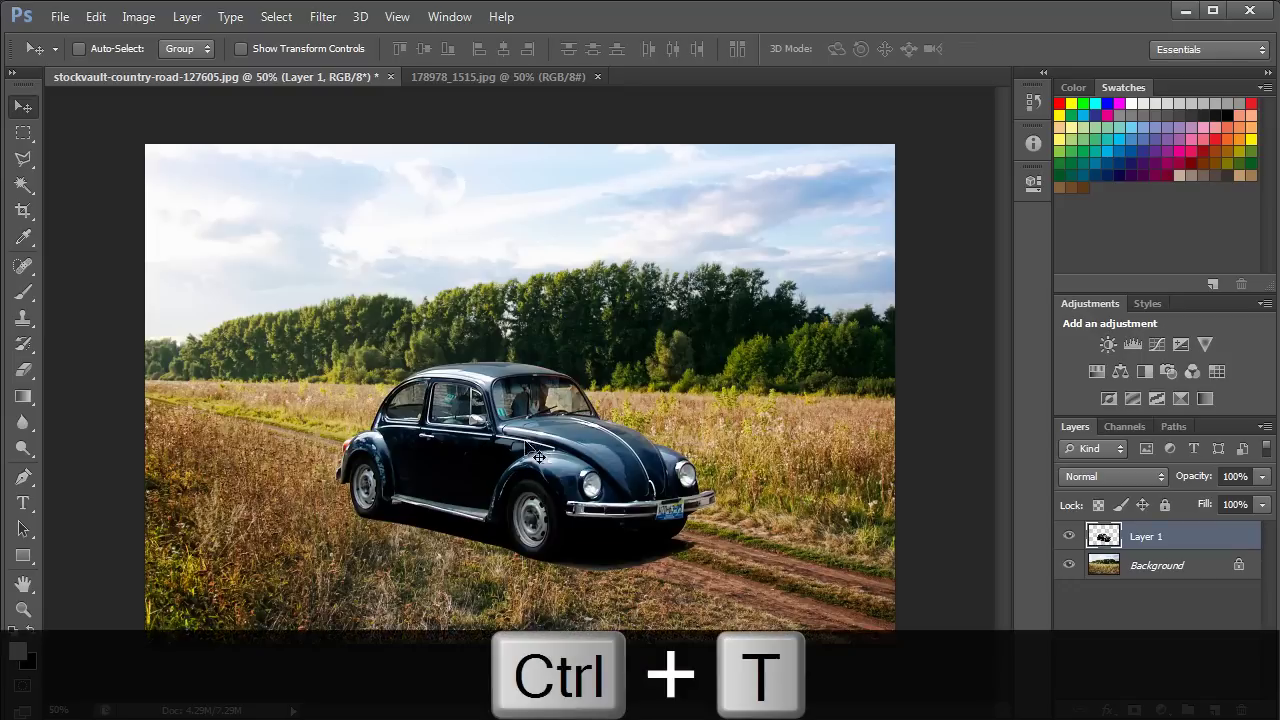
pyautogui.moveTo(717, 362); pyautogui.dragTo(657, 372)
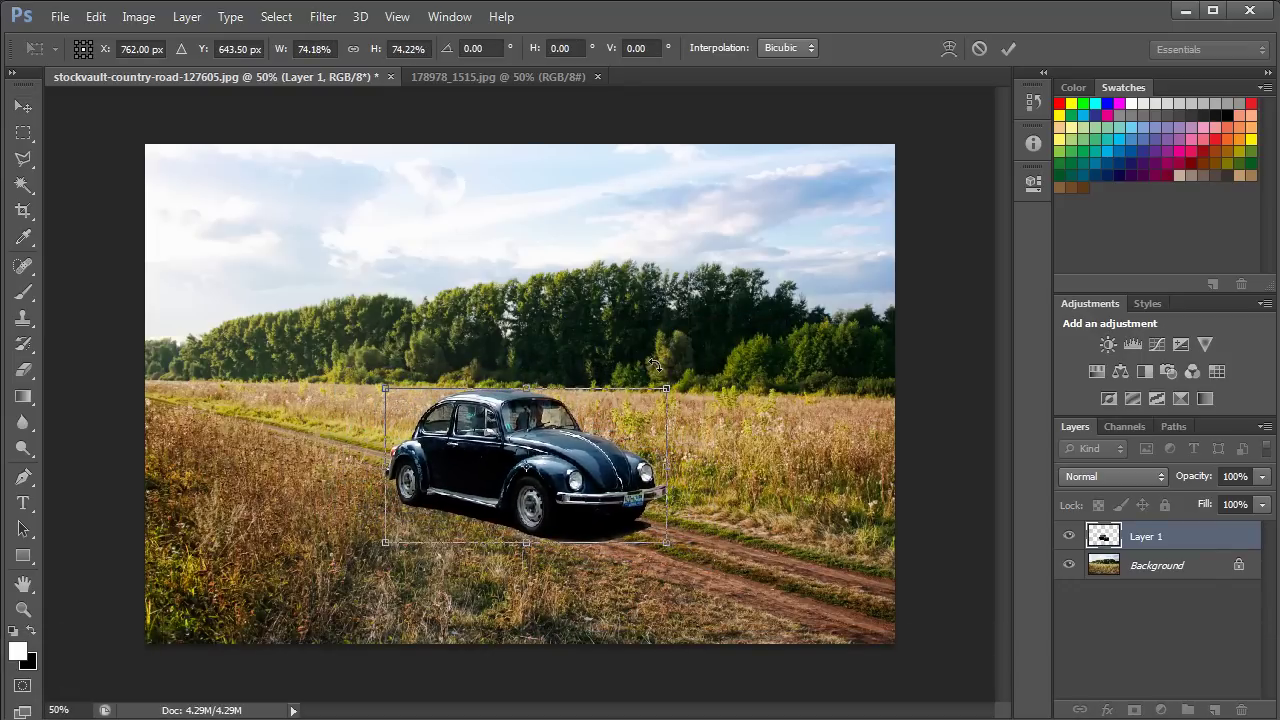
pyautogui.press('Return')
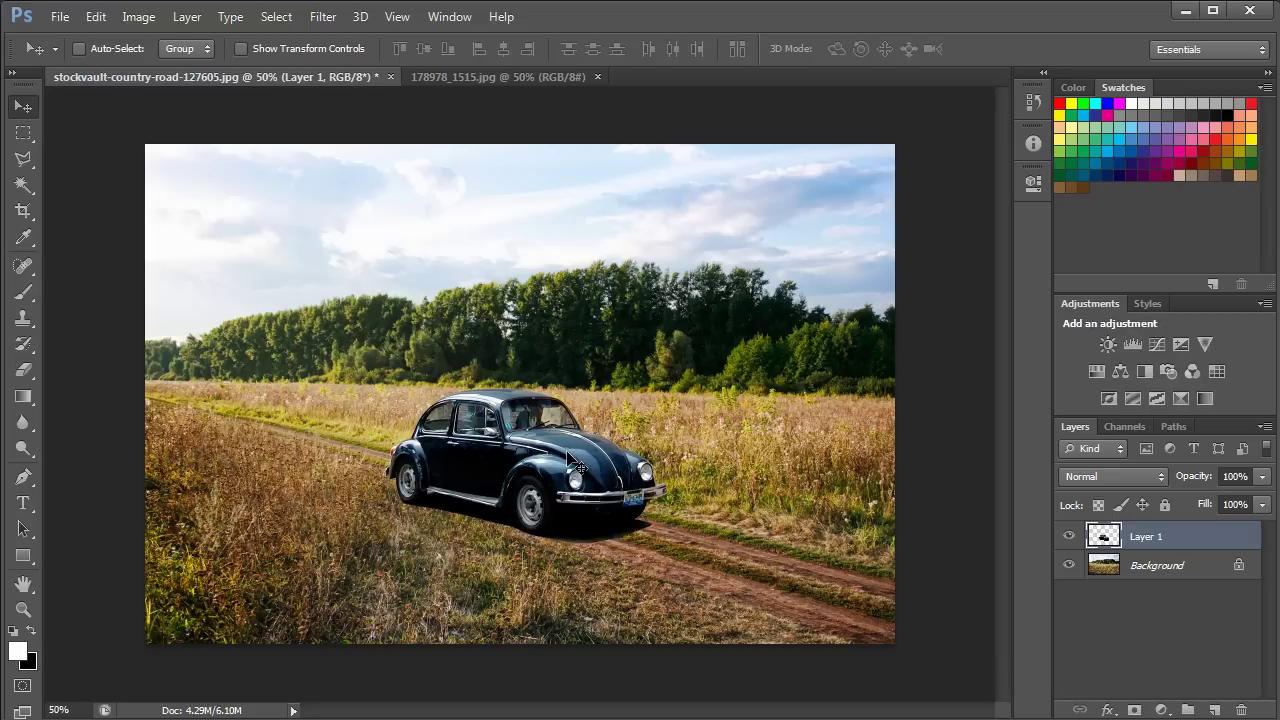
pyautogui.moveTo(566, 450); pyautogui.dragTo(566, 451)
pyautogui.hotkey('ctrl', '+')
pyautogui.hotkey('ctrl', '+')
pyautogui.hotkey('ctrl', '+')
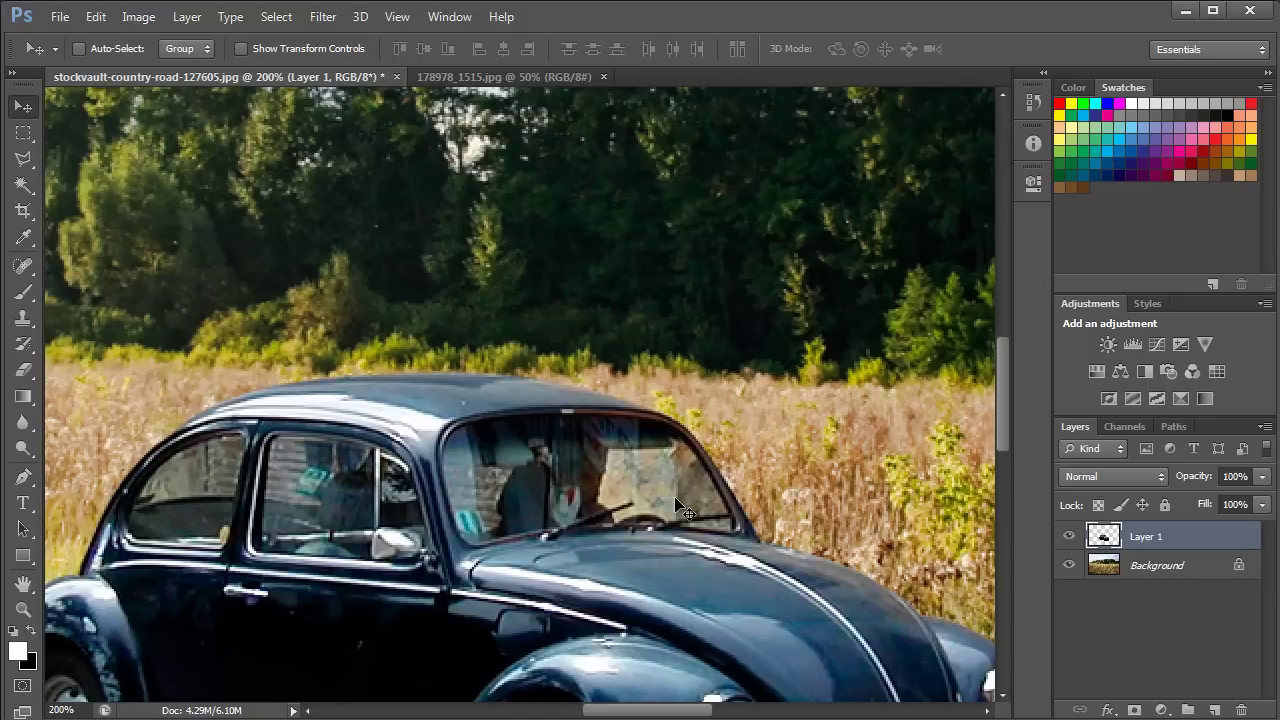
# Step: Trace a closed pen path around the Beetle's rear side window
pyautogui.click(23, 477)
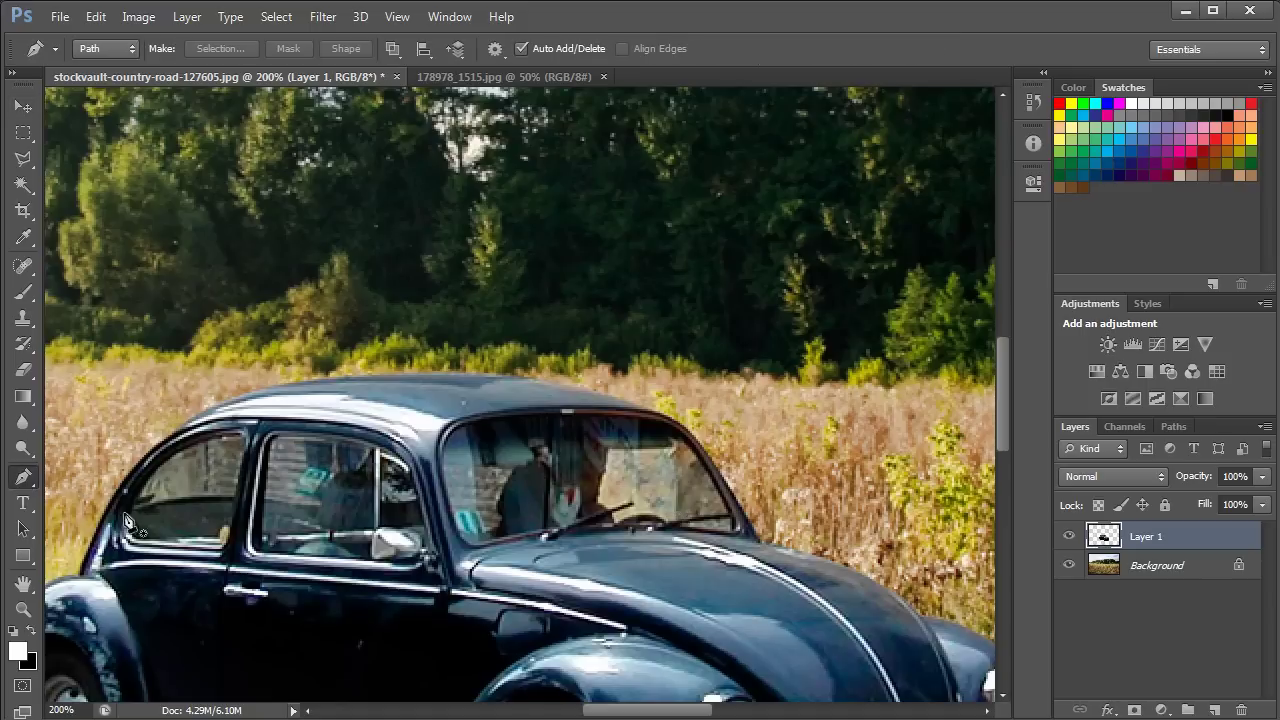
pyautogui.click(131, 511)
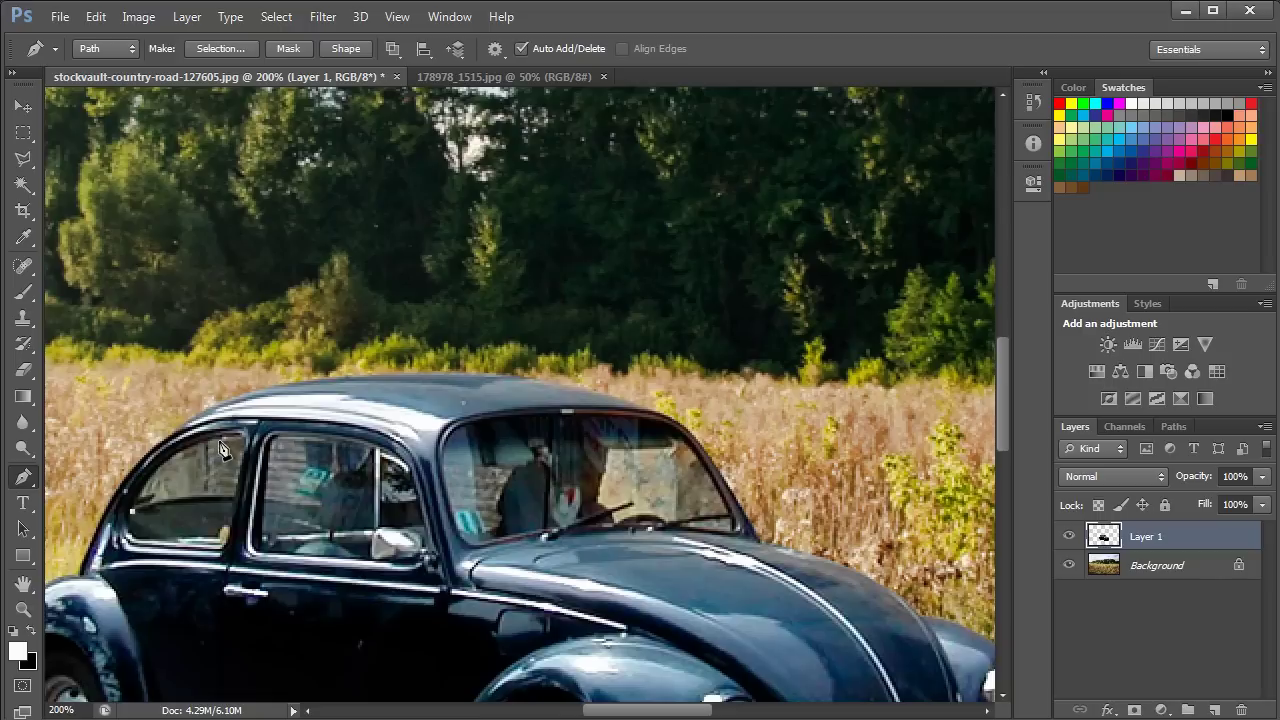
pyautogui.moveTo(237, 442); pyautogui.dragTo(315, 430)
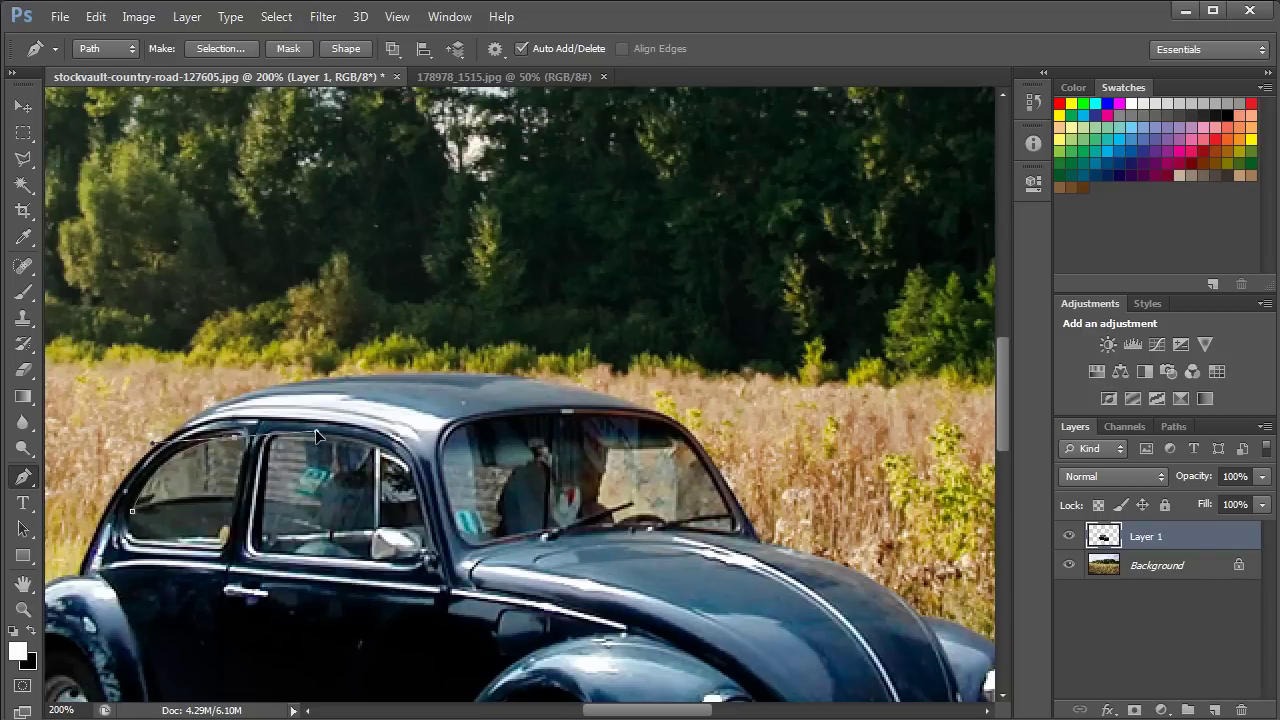
pyautogui.keyDown('alt'); pyautogui.click(237, 441); pyautogui.keyUp('alt')
pyautogui.click(234, 498)
pyautogui.click(132, 511)
# Step: Convert the window path to a selection and delete the glass pixels
pyautogui.click(222, 49)
pyautogui.click(790, 220)
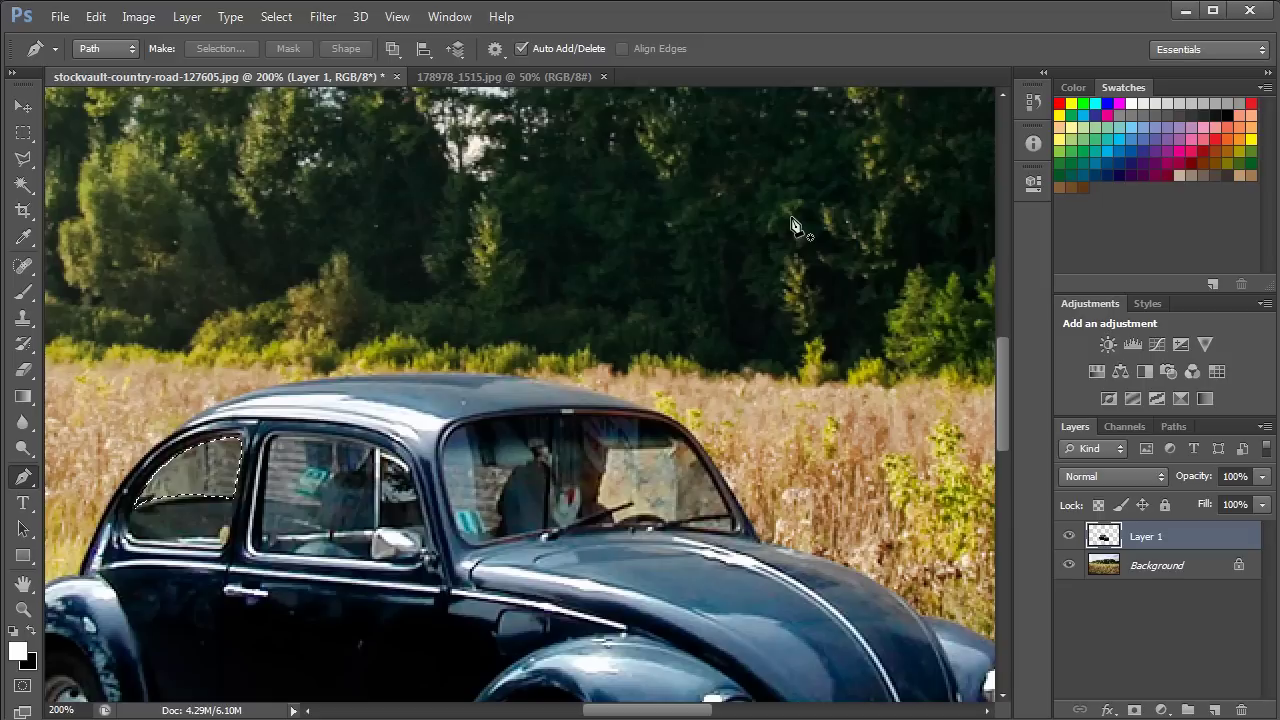
pyautogui.press('Delete')
pyautogui.hotkey('ctrl', 'd')
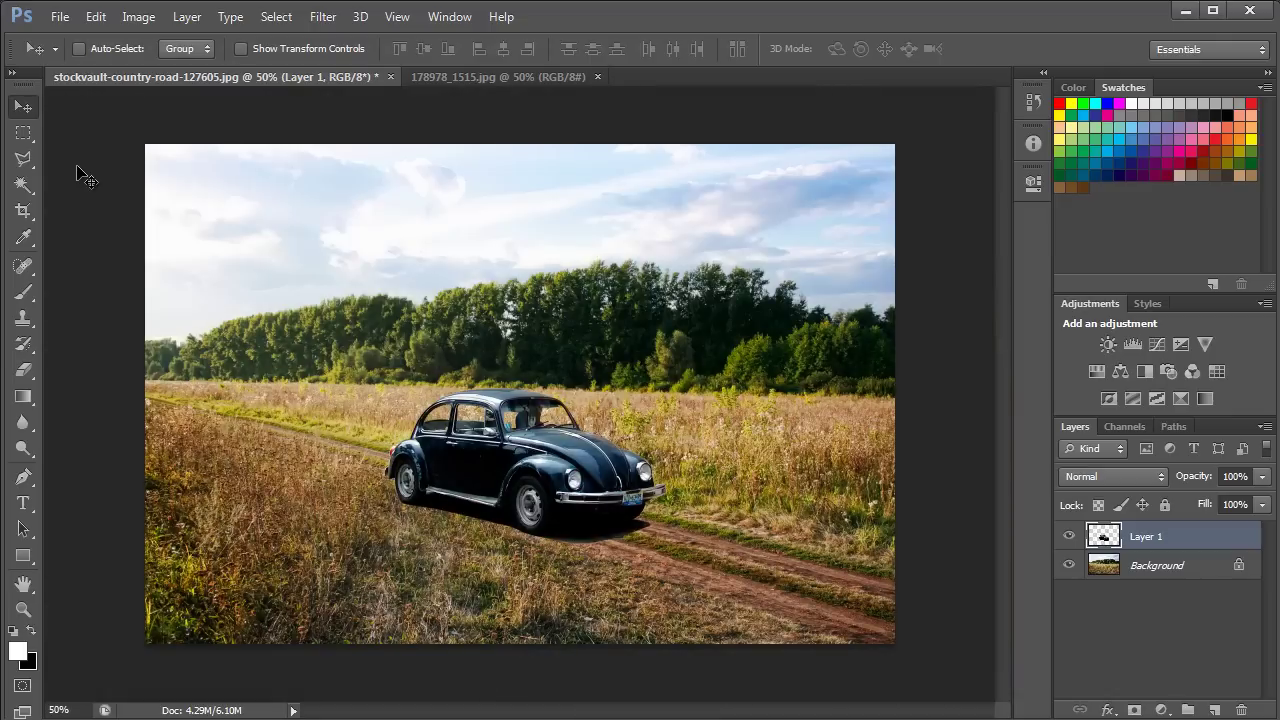
# Step: Open the star tortoise photo
pyautogui.click(63, 18)
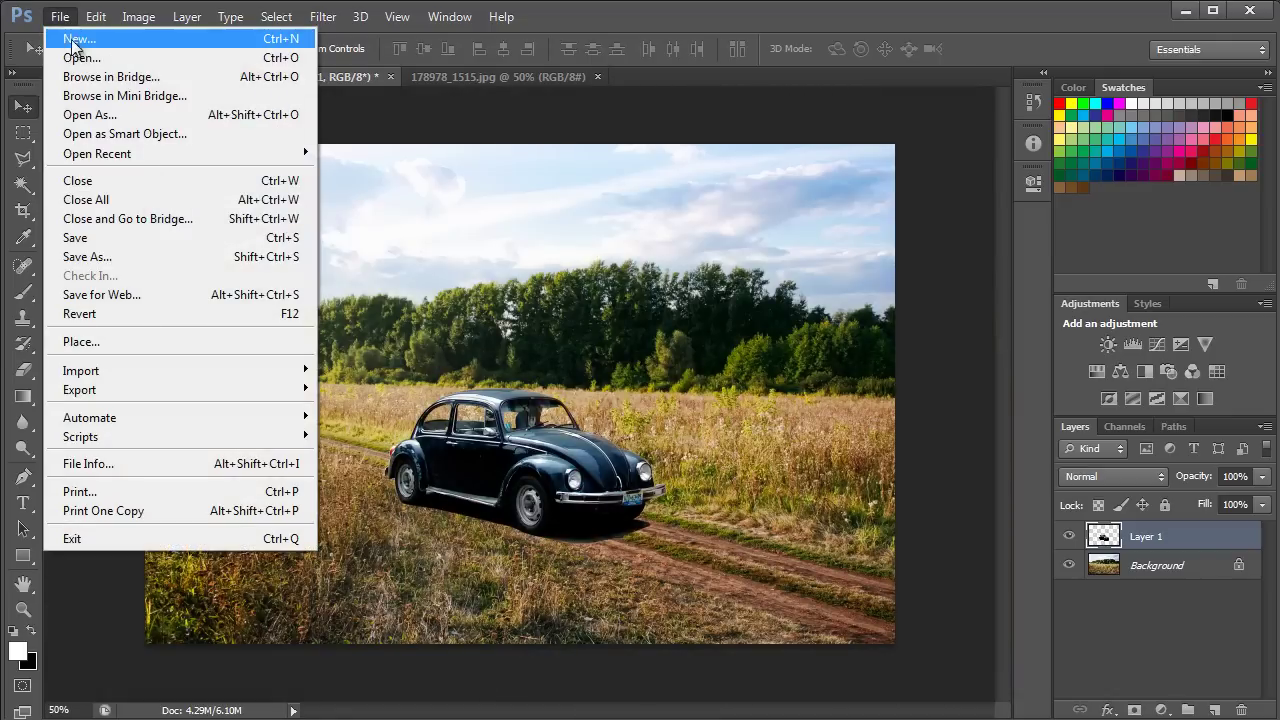
pyautogui.click(80, 63)
pyautogui.click(870, 375)
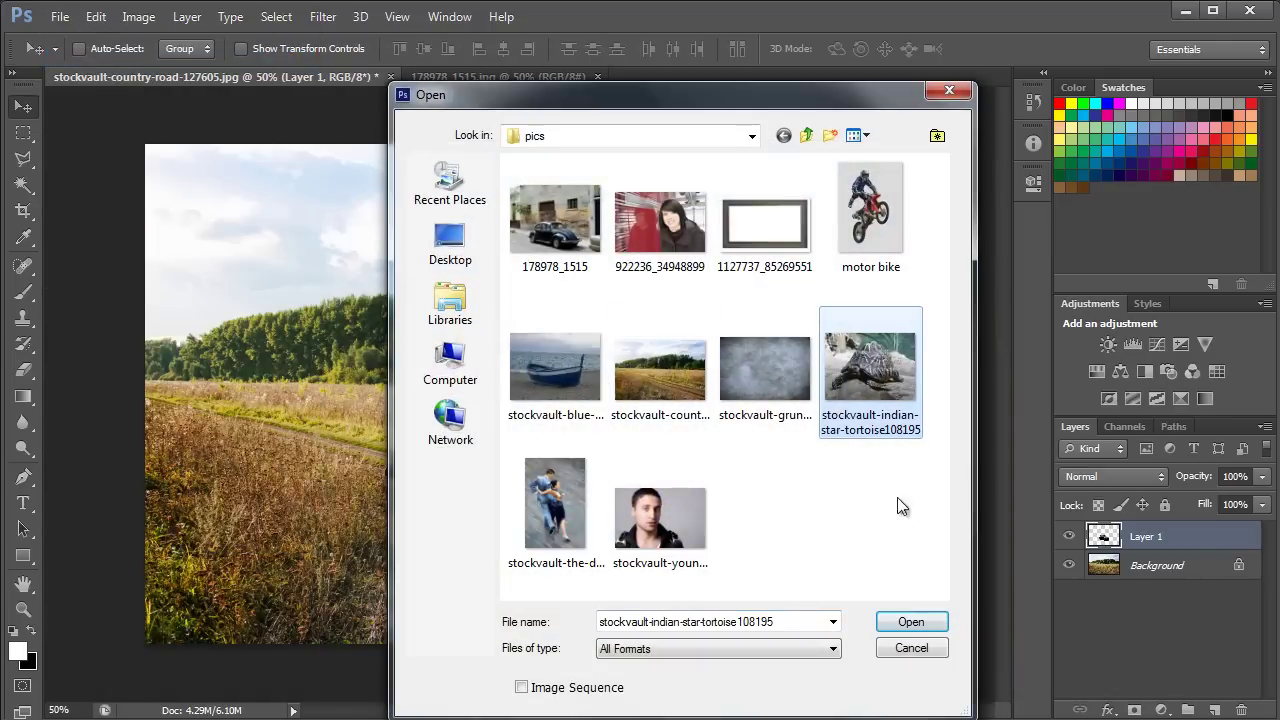
pyautogui.click(910, 621)
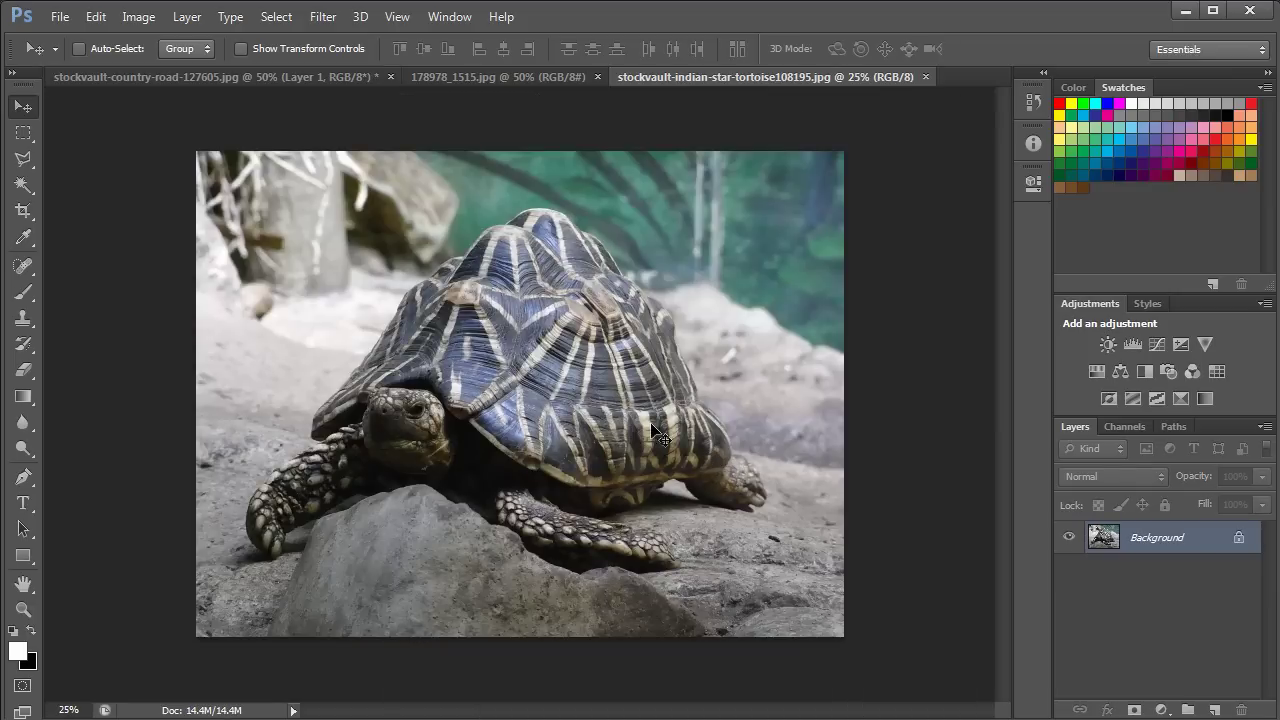
# Step: Copy the whole tortoise image and paste it into the road composite as Layer 2
pyautogui.click(273, 17)
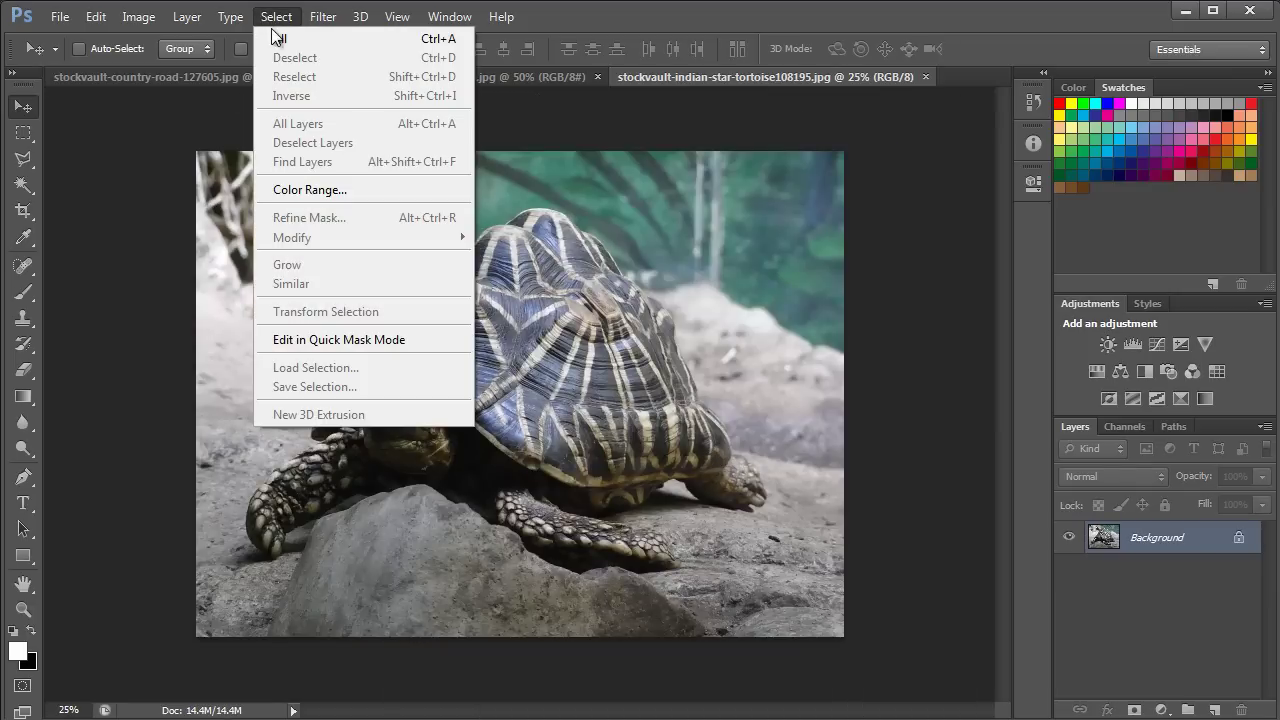
pyautogui.click(278, 38)
pyautogui.click(103, 18)
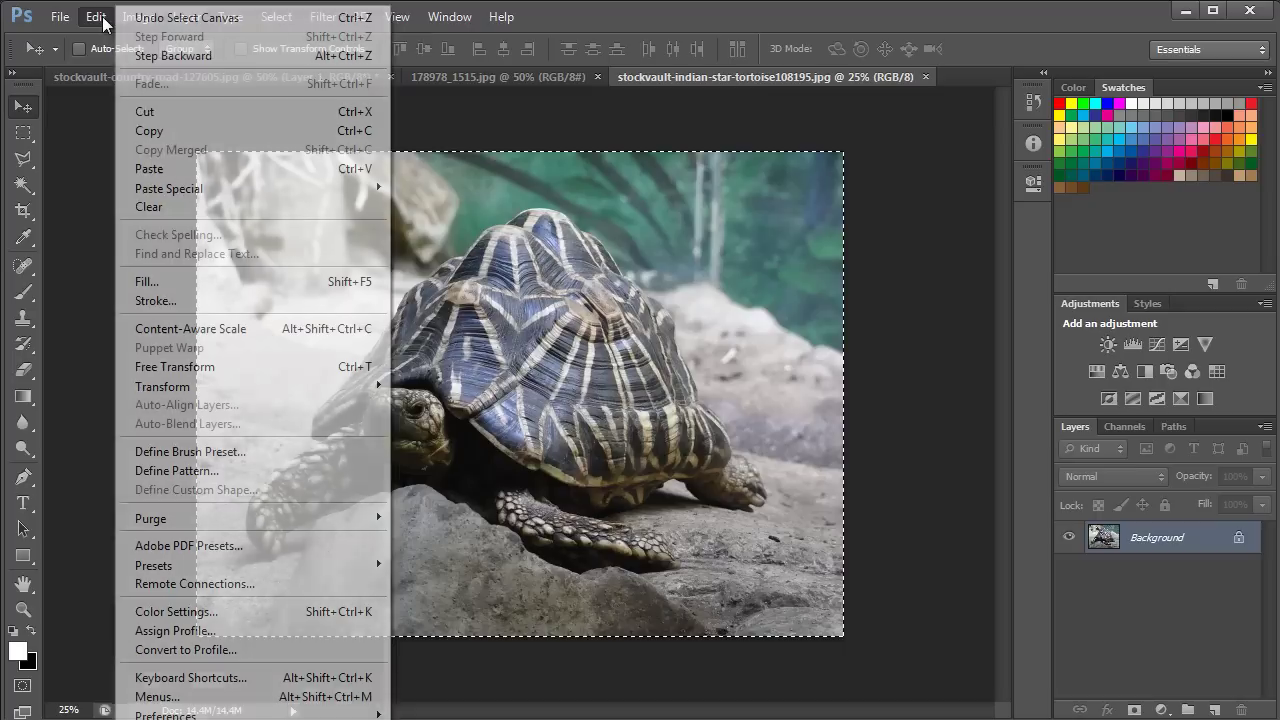
pyautogui.click(158, 131)
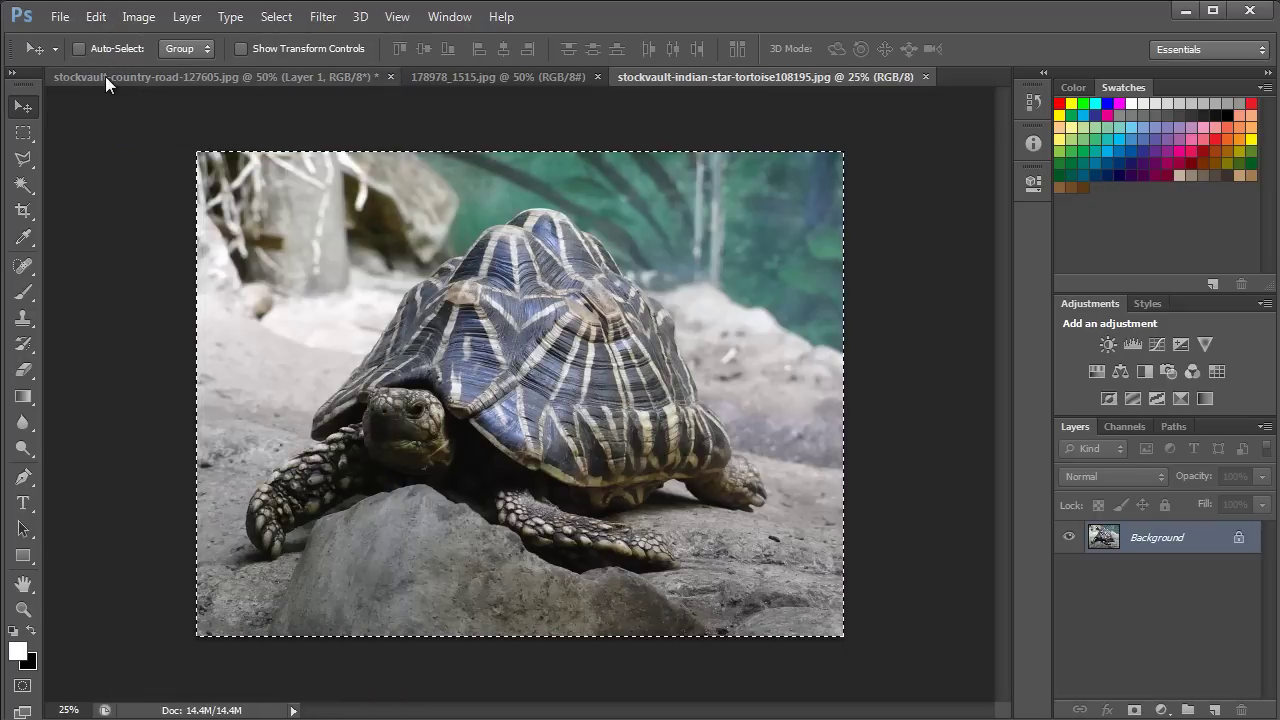
pyautogui.click(105, 76)
pyautogui.click(96, 17)
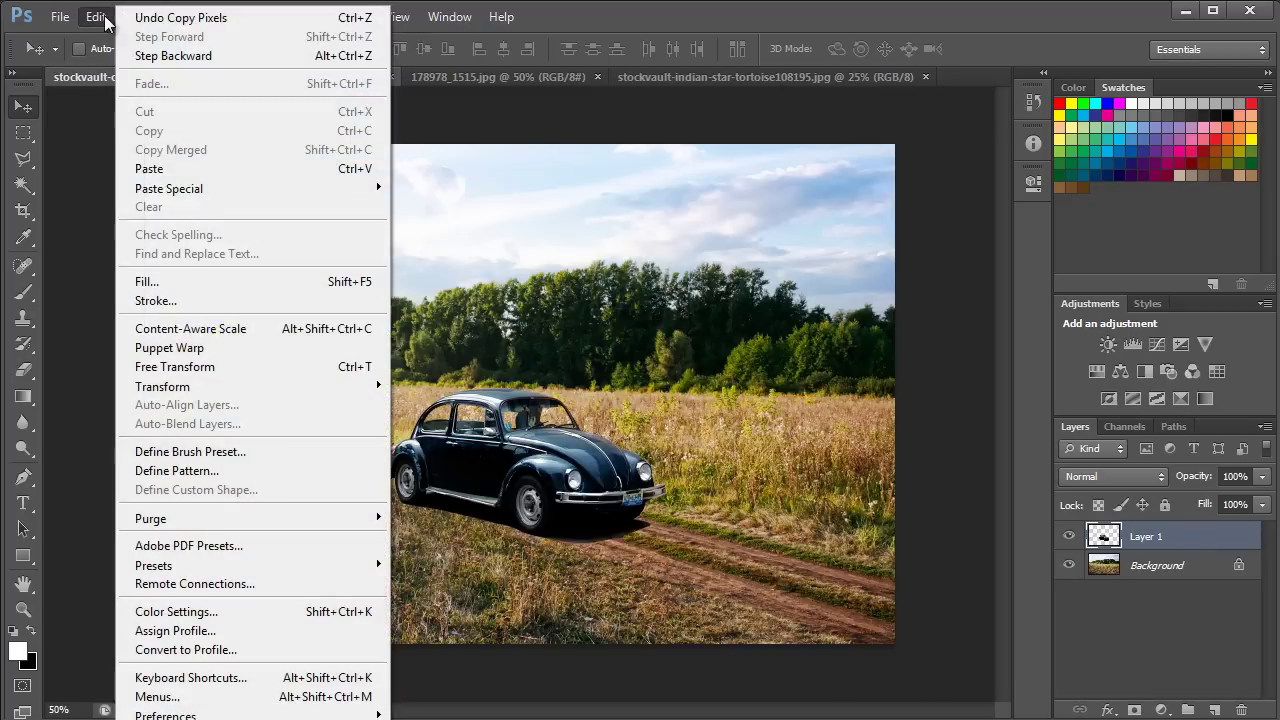
pyautogui.click(150, 169)
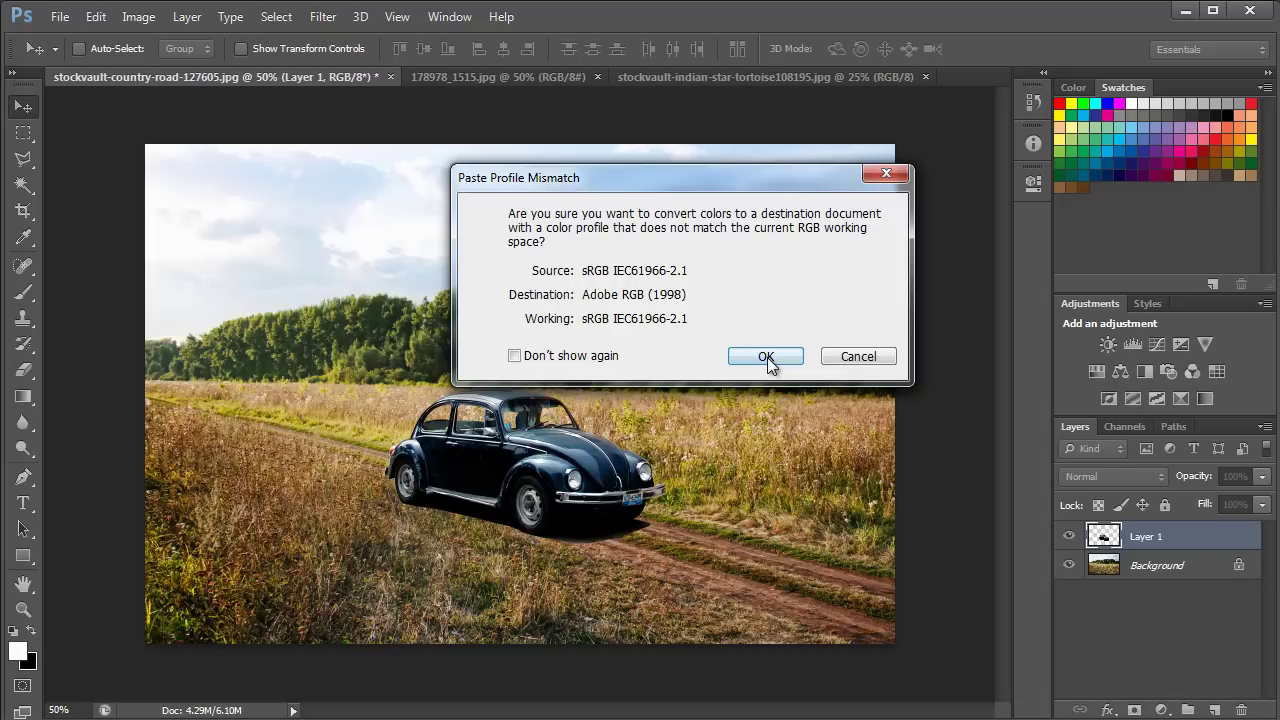
pyautogui.click(766, 356)
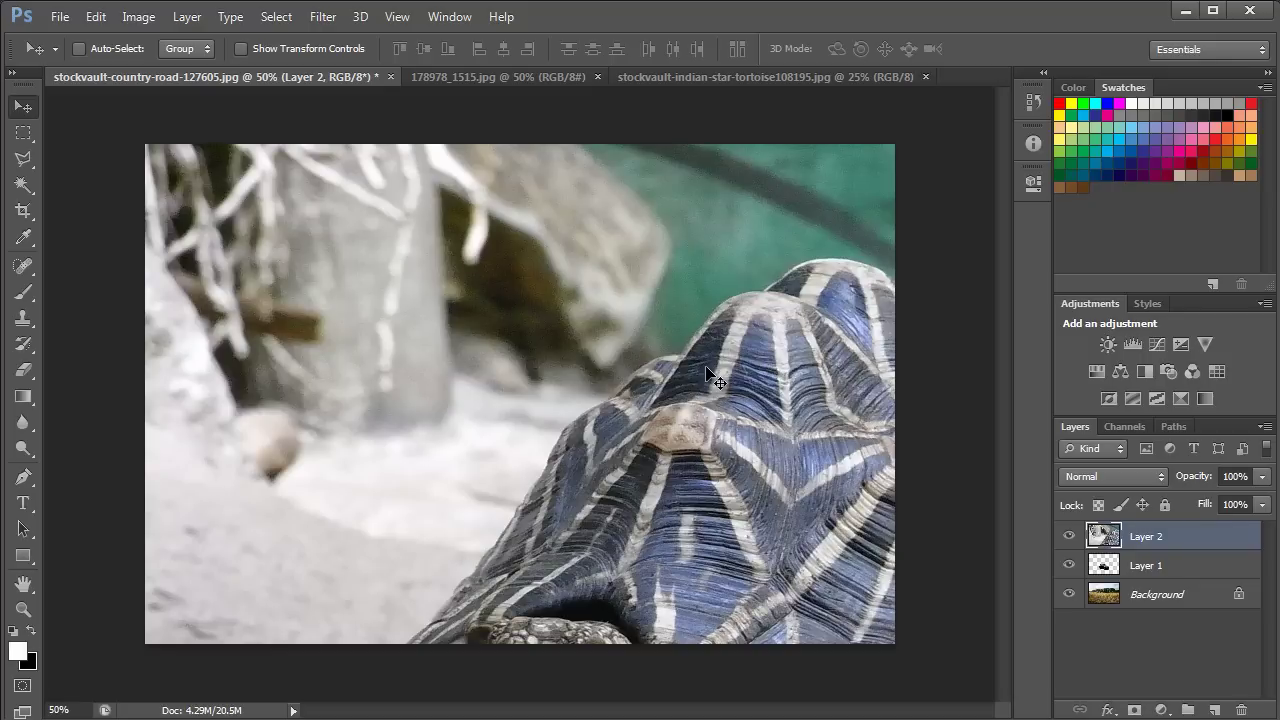
# Step: Scale the tortoise to about 33%, centre it over the car and flip it horizontally
pyautogui.hotkey('ctrl', 't')
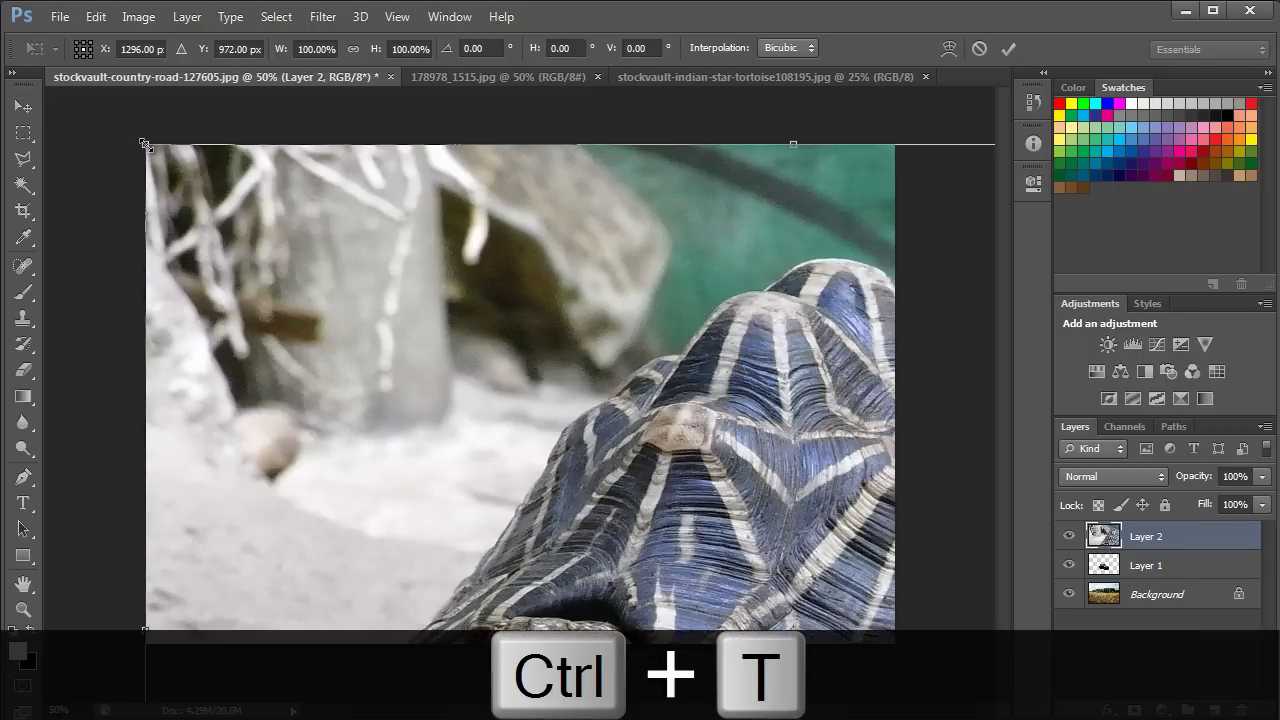
pyautogui.moveTo(145, 144); pyautogui.dragTo(240, 208)
pyautogui.moveTo(528, 437); pyautogui.dragTo(580, 470)
pyautogui.moveTo(771, 592); pyautogui.dragTo(501, 394)
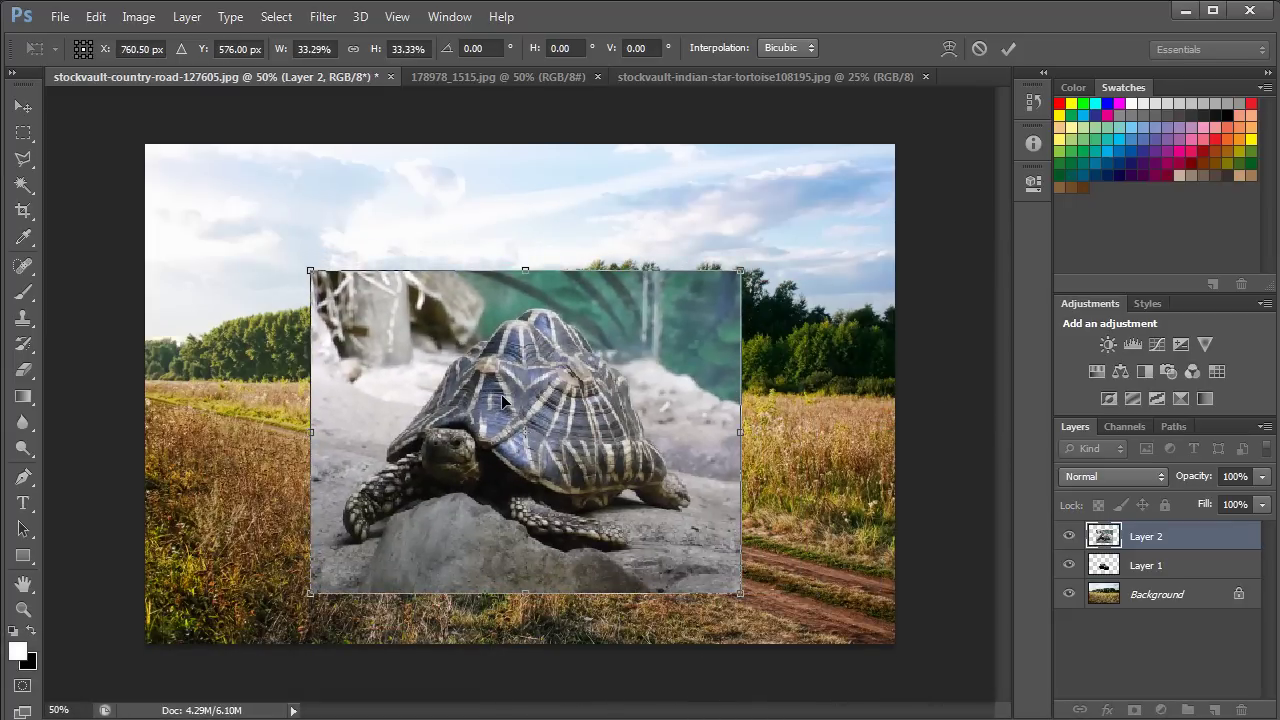
pyautogui.rightClick(501, 394)
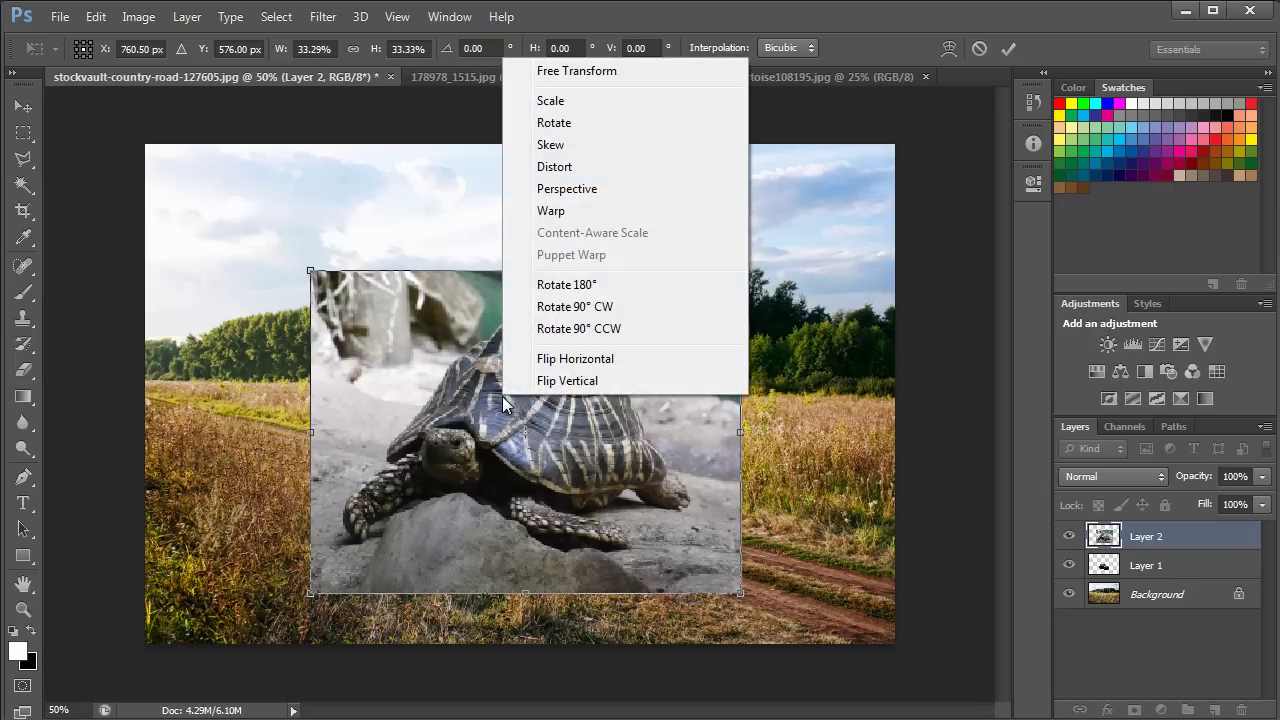
pyautogui.click(541, 362)
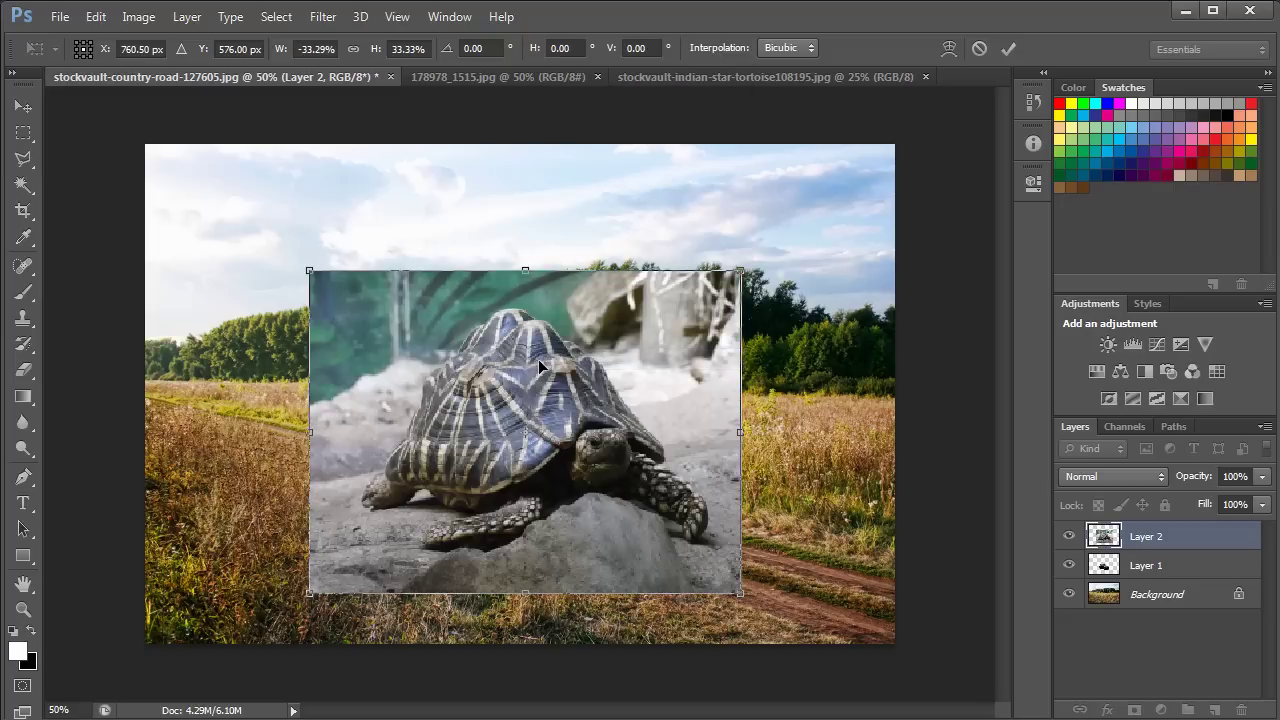
pyautogui.press('Return')
# Step: Zoom in on the lower edge of the tortoise shell with the Pen tool ready
pyautogui.hotkey('ctrl', '+')
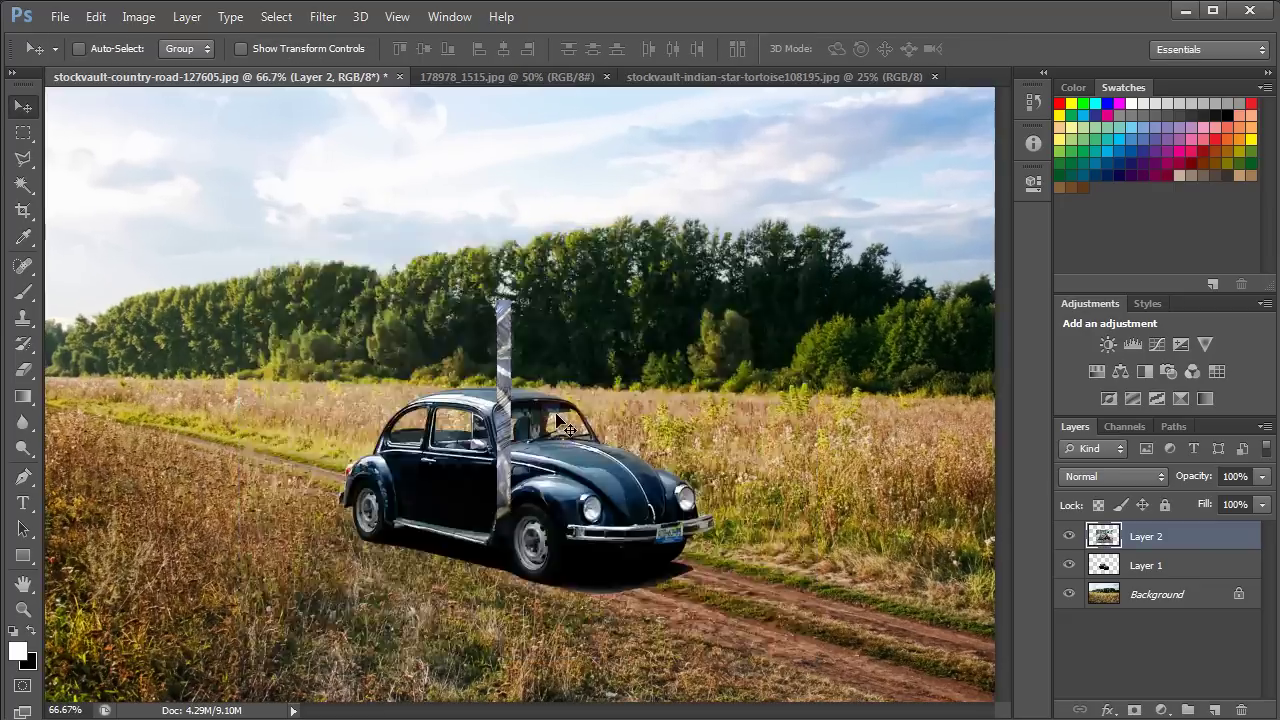
pyautogui.hotkey('ctrl', '+')
pyautogui.hotkey('ctrl', '+')
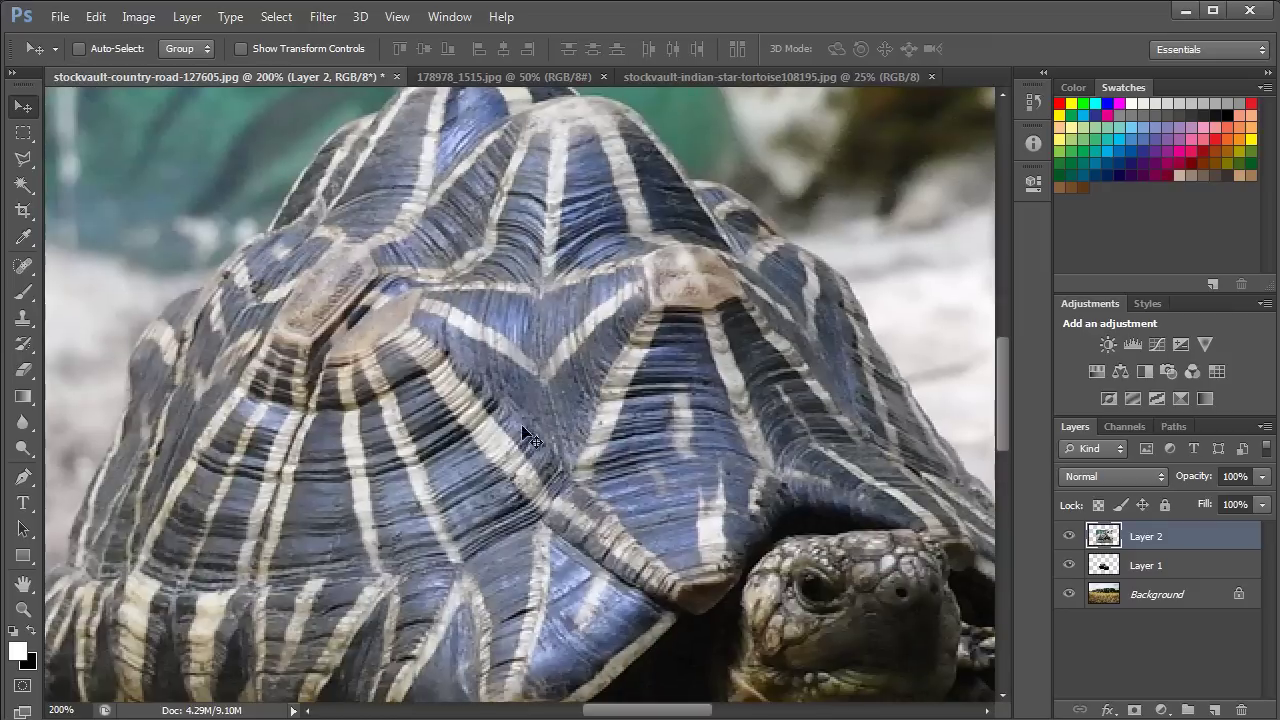
pyautogui.moveTo(309, 529); pyautogui.dragTo(512, 317)
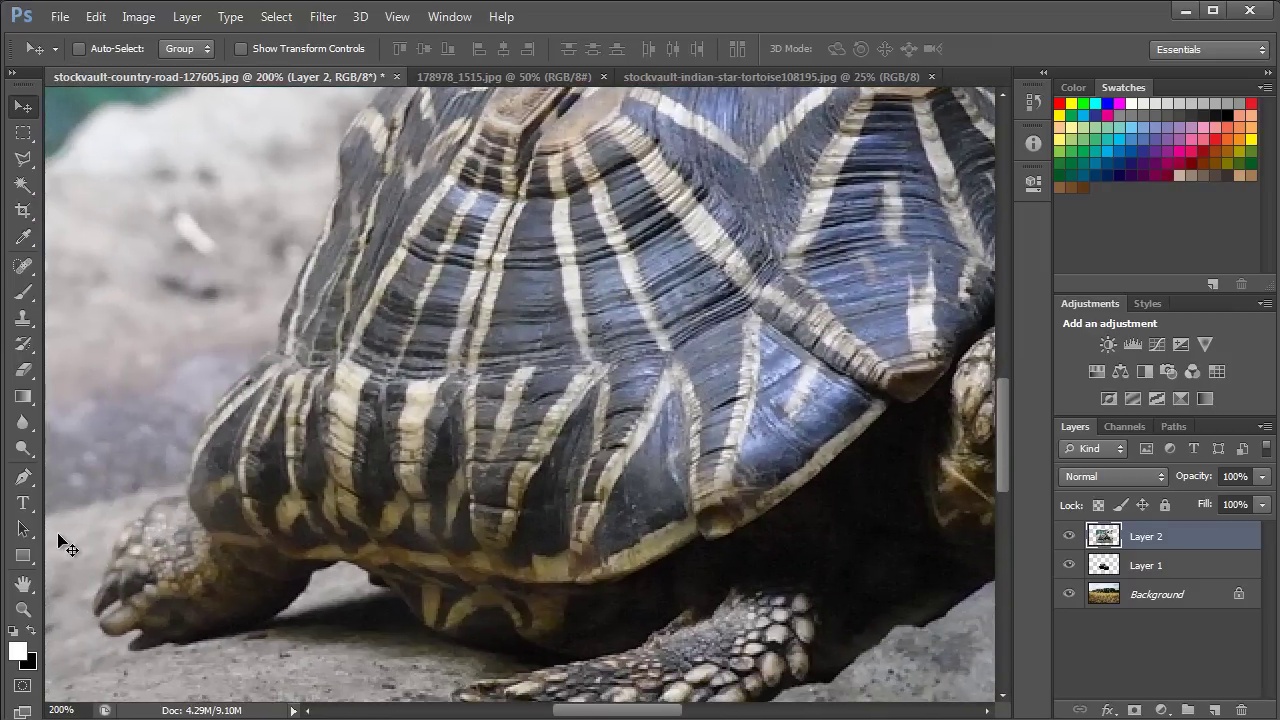
pyautogui.click(23, 478)
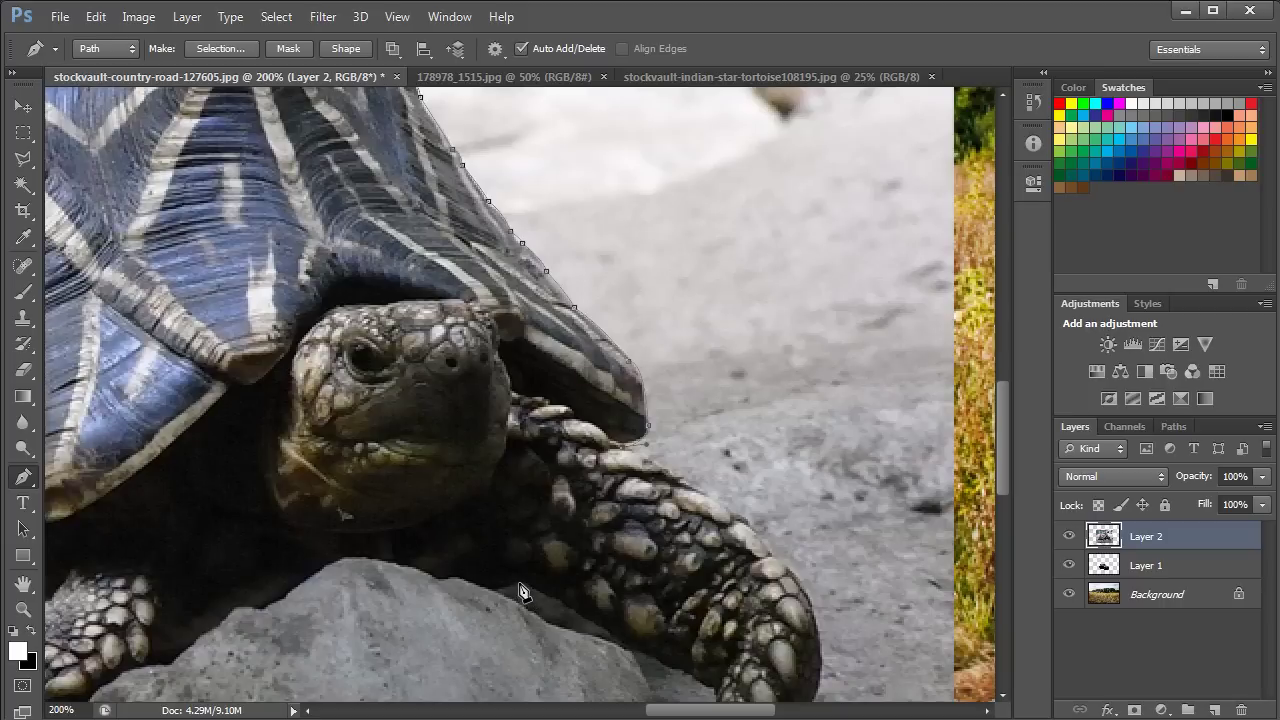
# Step: Add pen anchors along the shell's front edge and the rock's edge, then zoom out
pyautogui.click(520, 583)
pyautogui.click(438, 580)
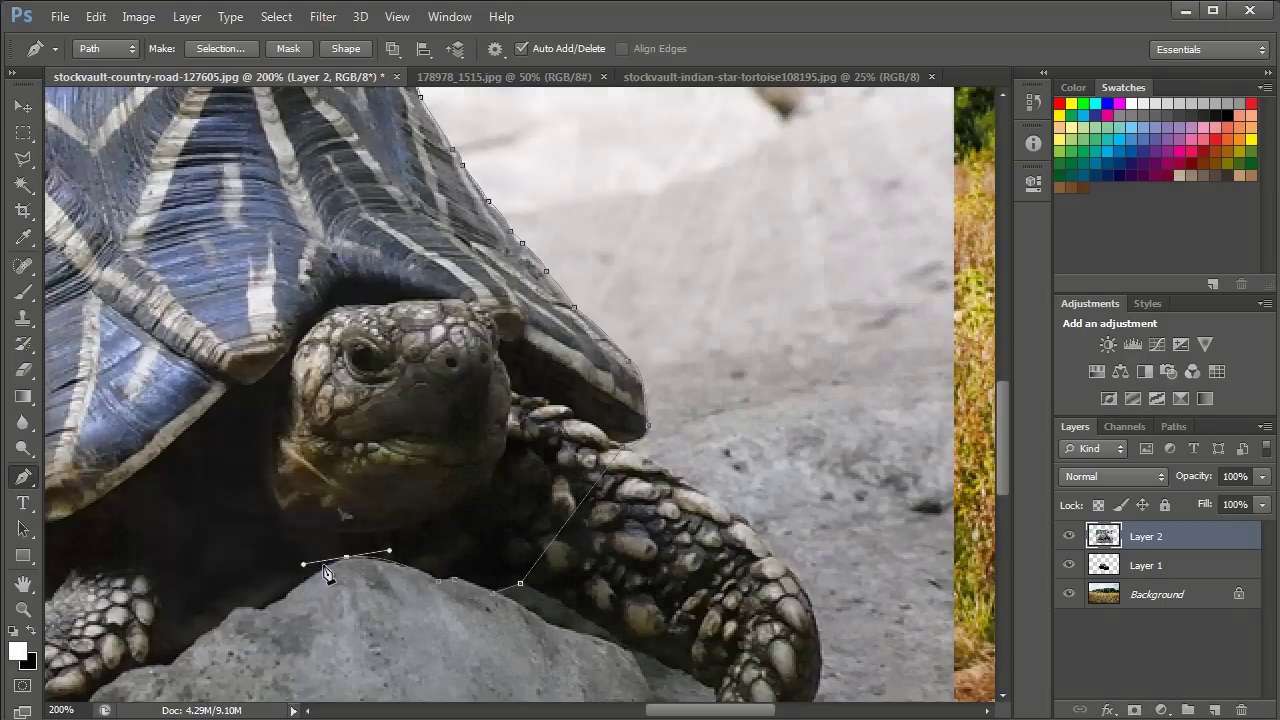
pyautogui.hscroll(-10, 251, 126)
pyautogui.hotkey('ctrl', '-')
pyautogui.hotkey('ctrl', '-')
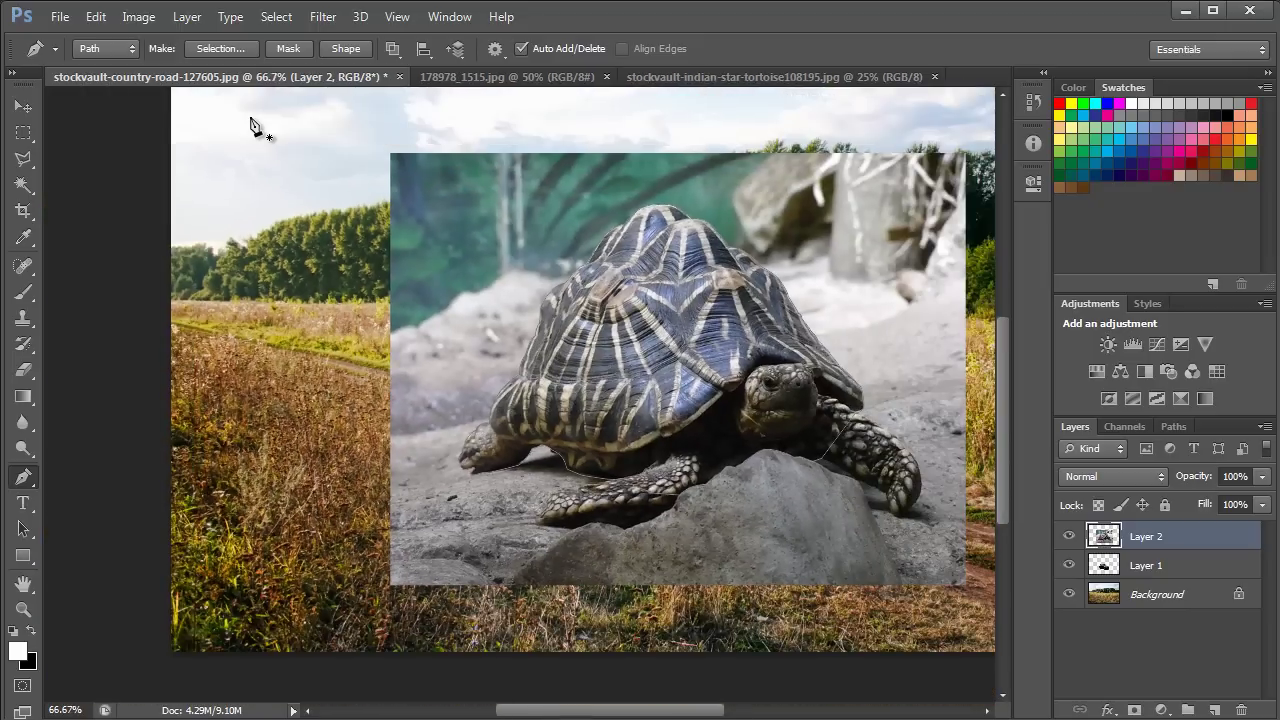
# Step: Select the tortoise from its path, invert the selection and delete the rocky background
pyautogui.click(221, 48)
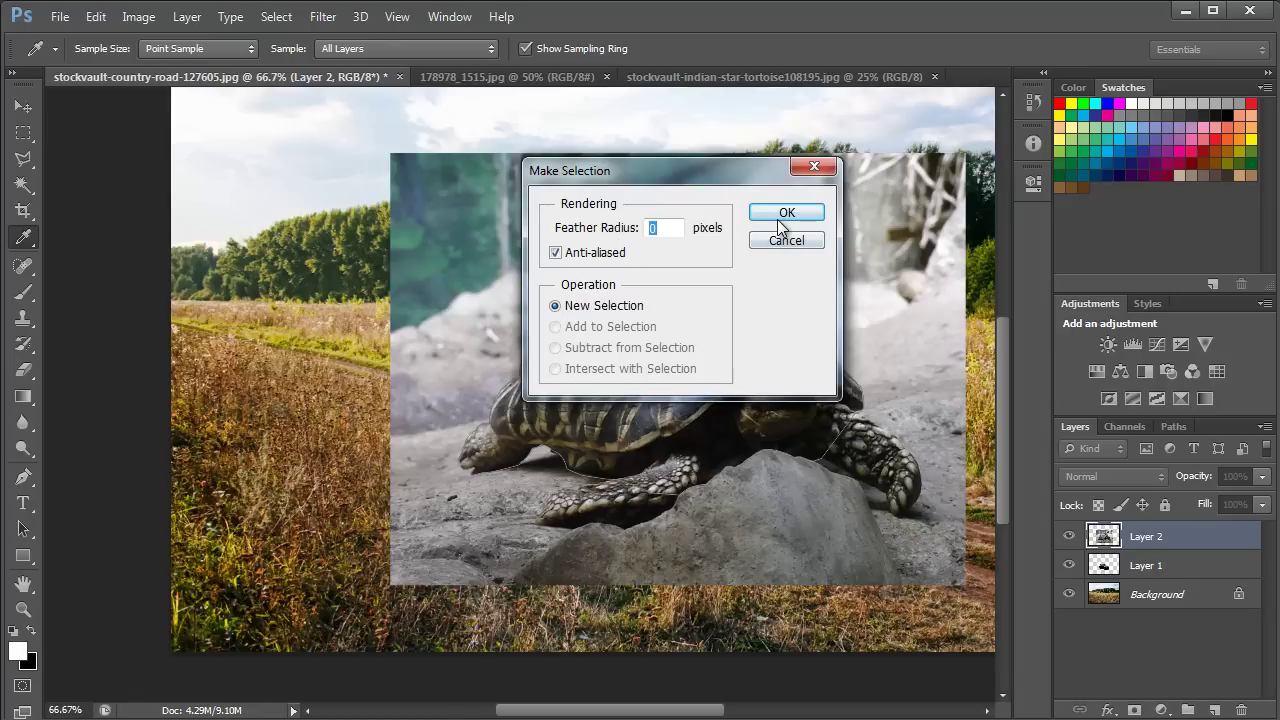
pyautogui.click(778, 220)
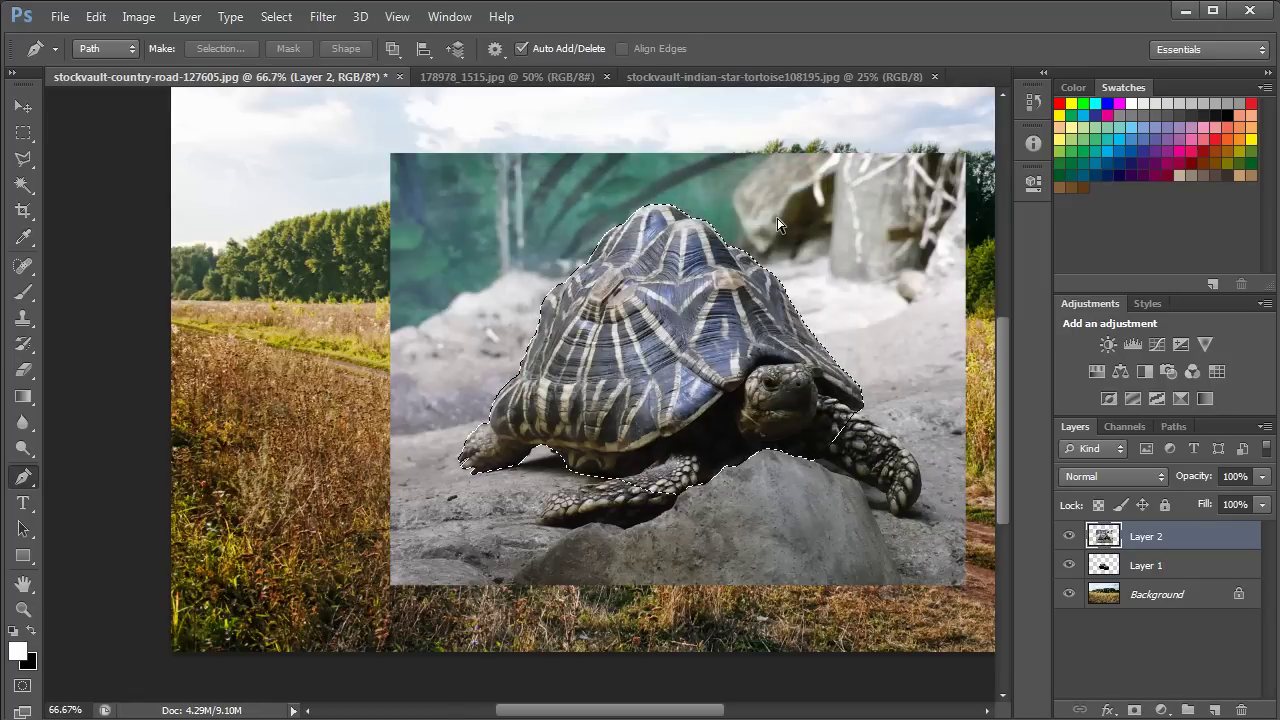
pyautogui.hotkey('ctrl', 'shift', 'i')
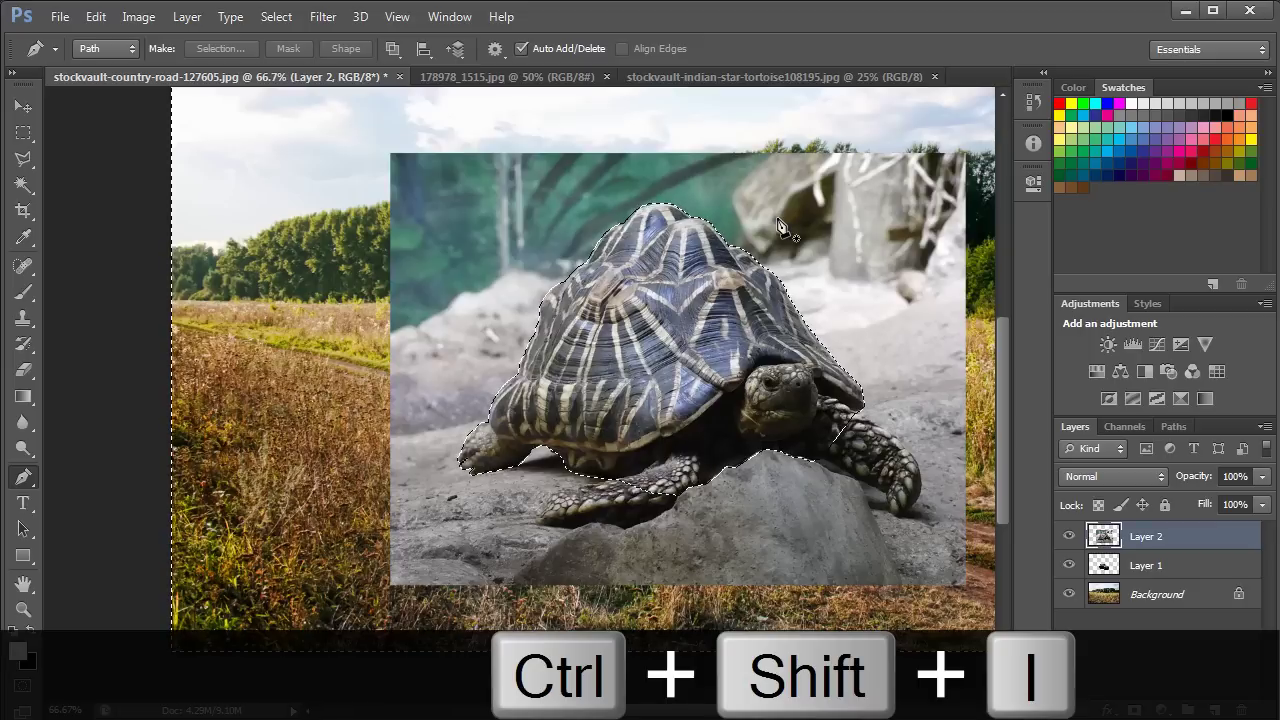
pyautogui.press('Delete')
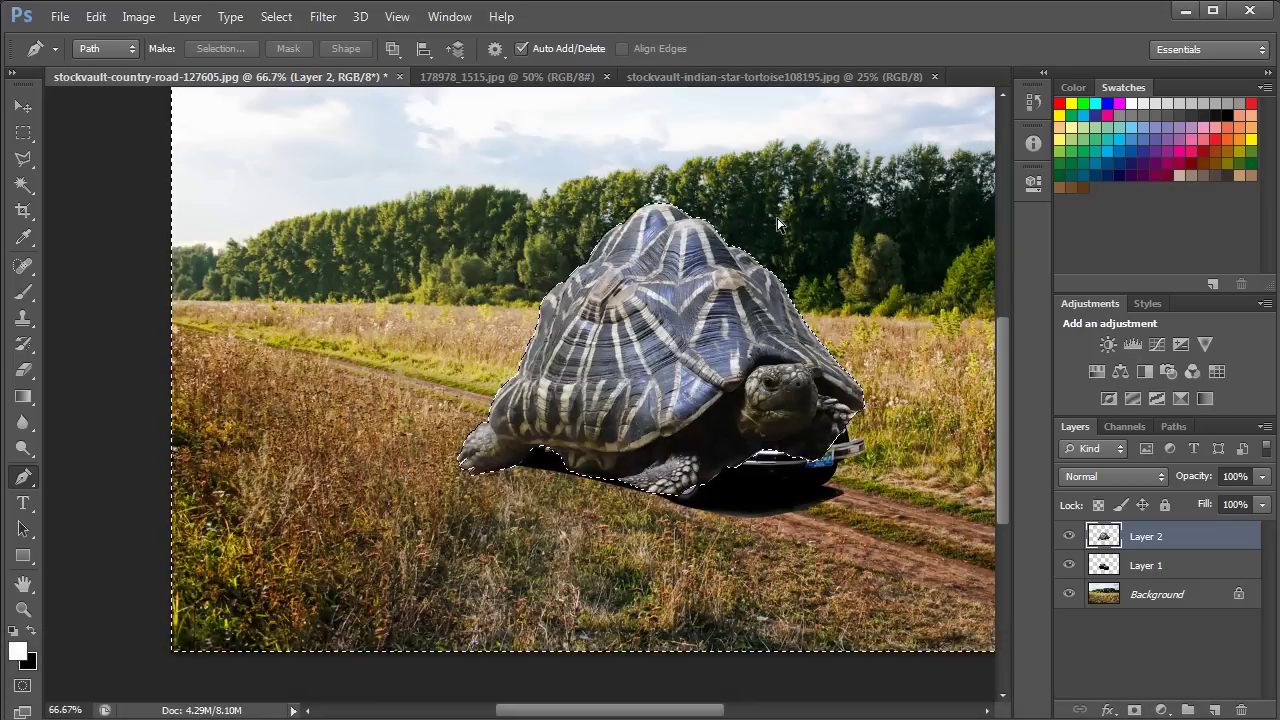
pyautogui.hotkey('ctrl', 'd')
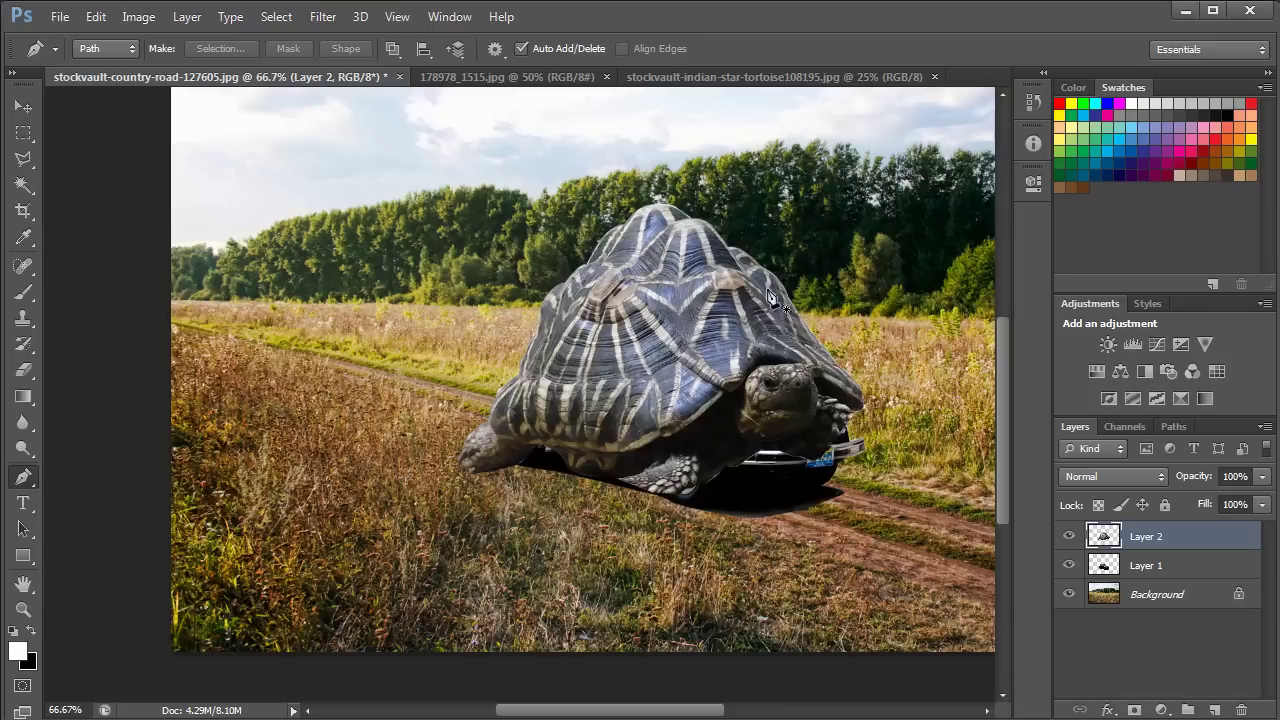
pyautogui.moveTo(736, 360); pyautogui.dragTo(506, 410)
# Step: Duplicate the cut-out tortoise Layer 2 as Layer 2 copy and hide the original
pyautogui.press('v')
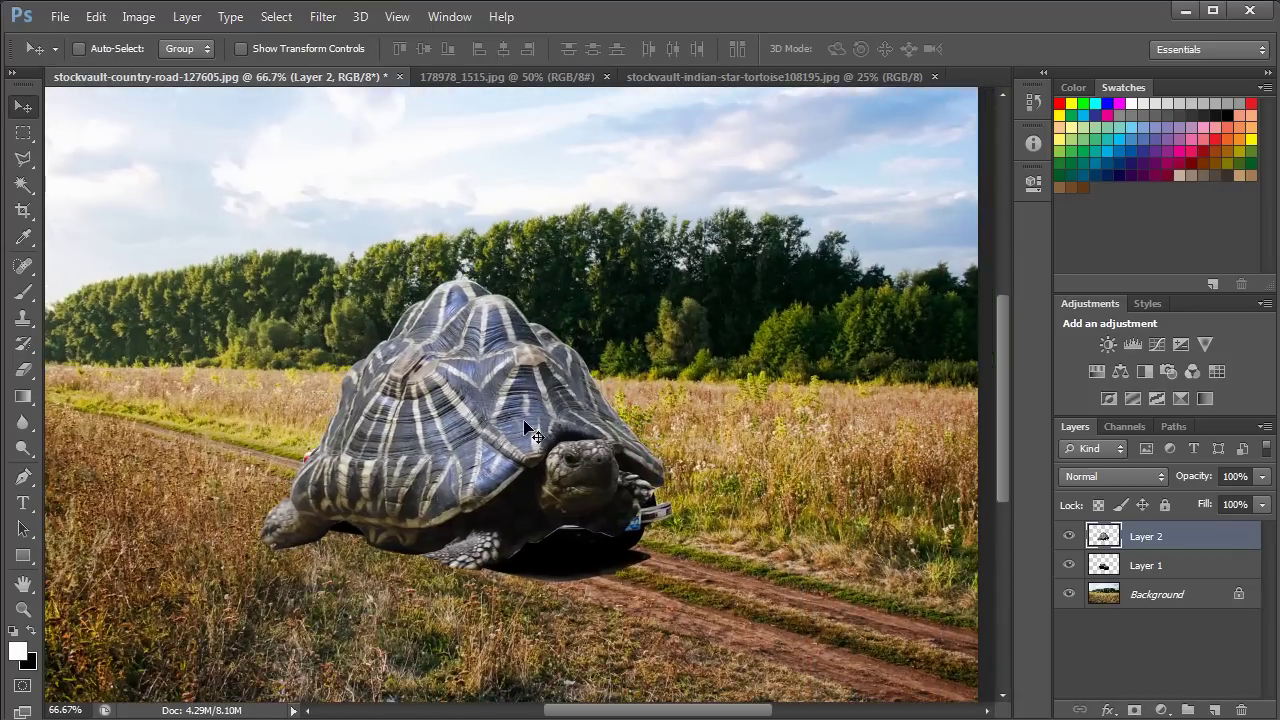
pyautogui.rightClick(1149, 541)
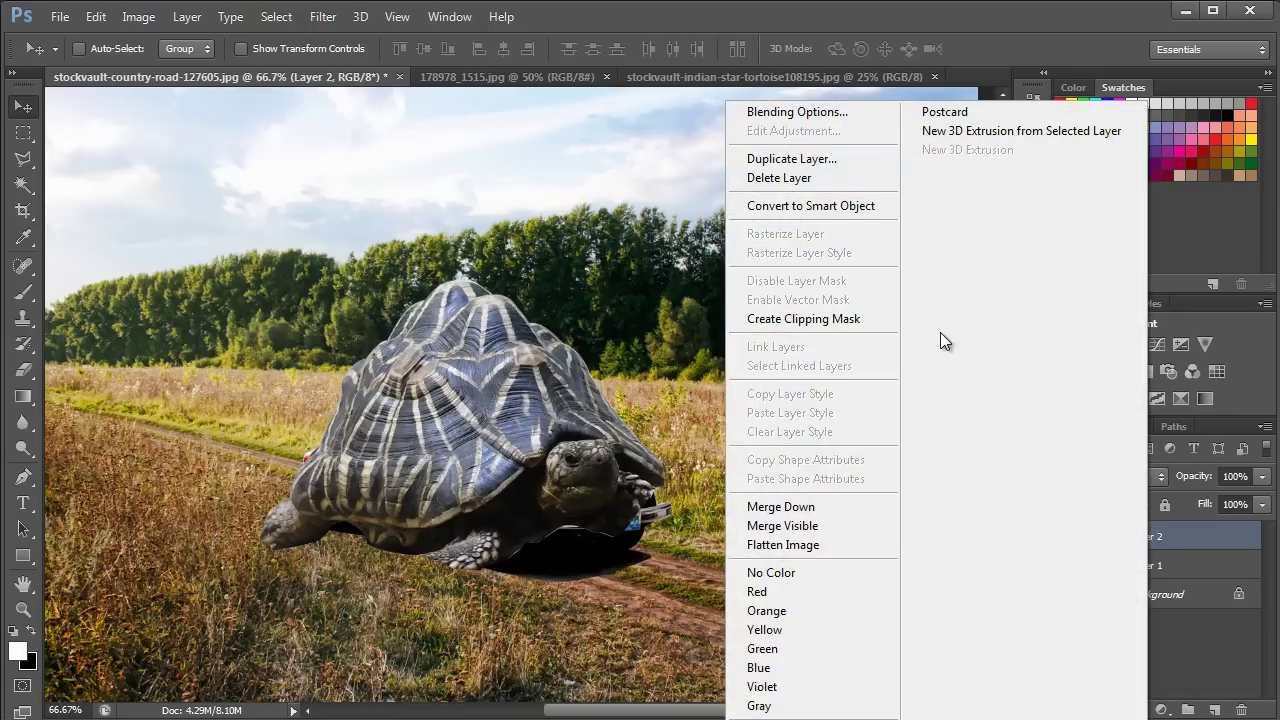
pyautogui.click(826, 162)
pyautogui.click(833, 226)
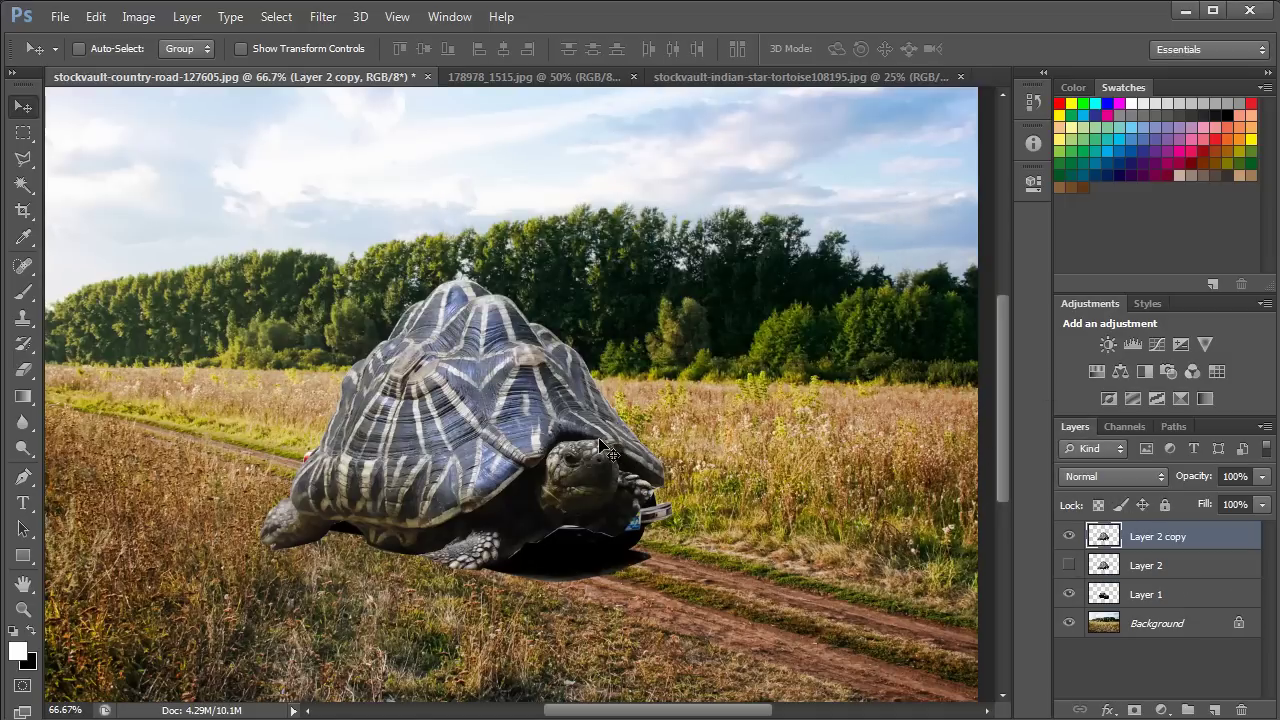
# Step: Free-transform the tortoise copy to about 111% width and 91% height, lowered over the Beetle
pyautogui.hotkey('ctrl', 't')
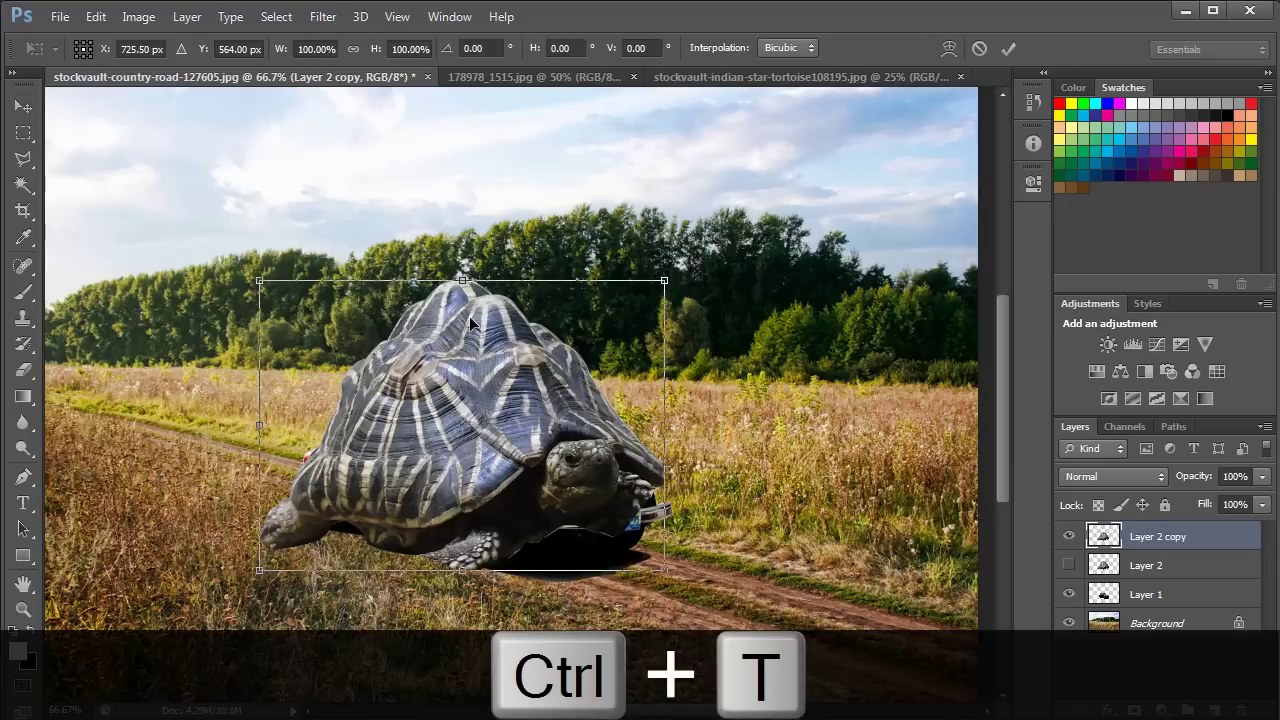
pyautogui.moveTo(664, 570); pyautogui.dragTo(670, 574)
pyautogui.moveTo(443, 431); pyautogui.dragTo(436, 435)
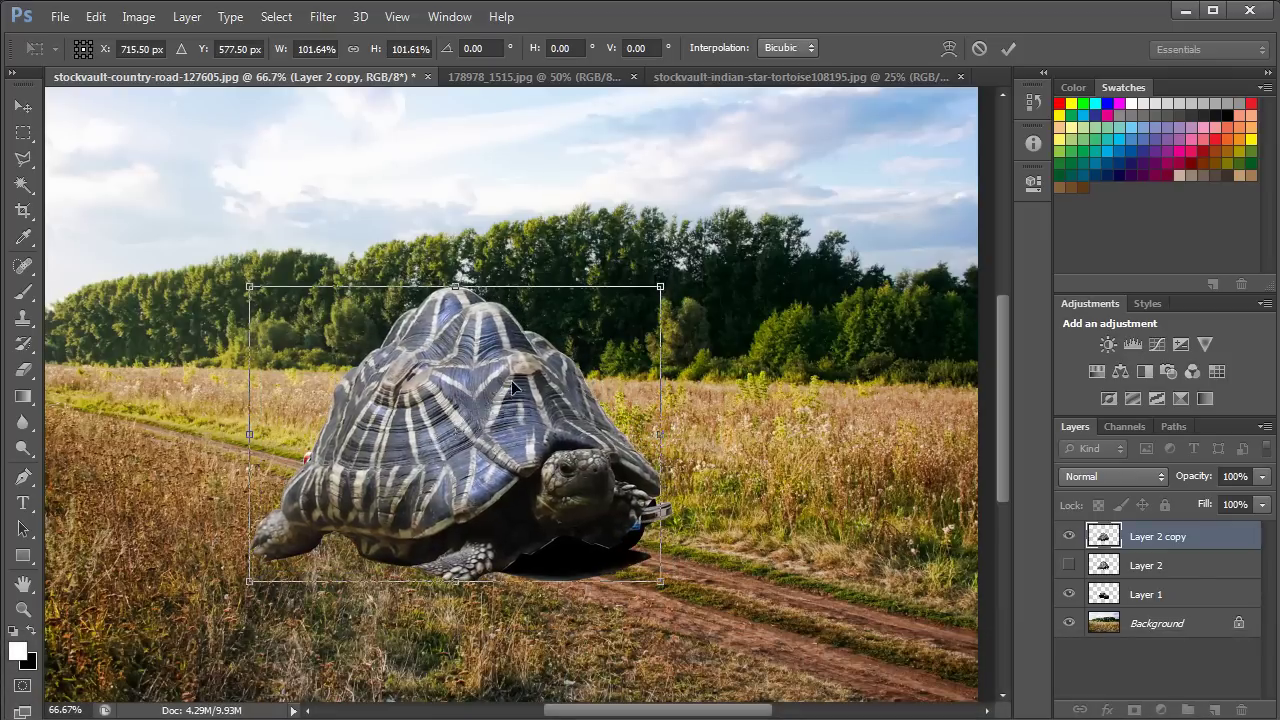
pyautogui.moveTo(662, 291); pyautogui.dragTo(676, 325)
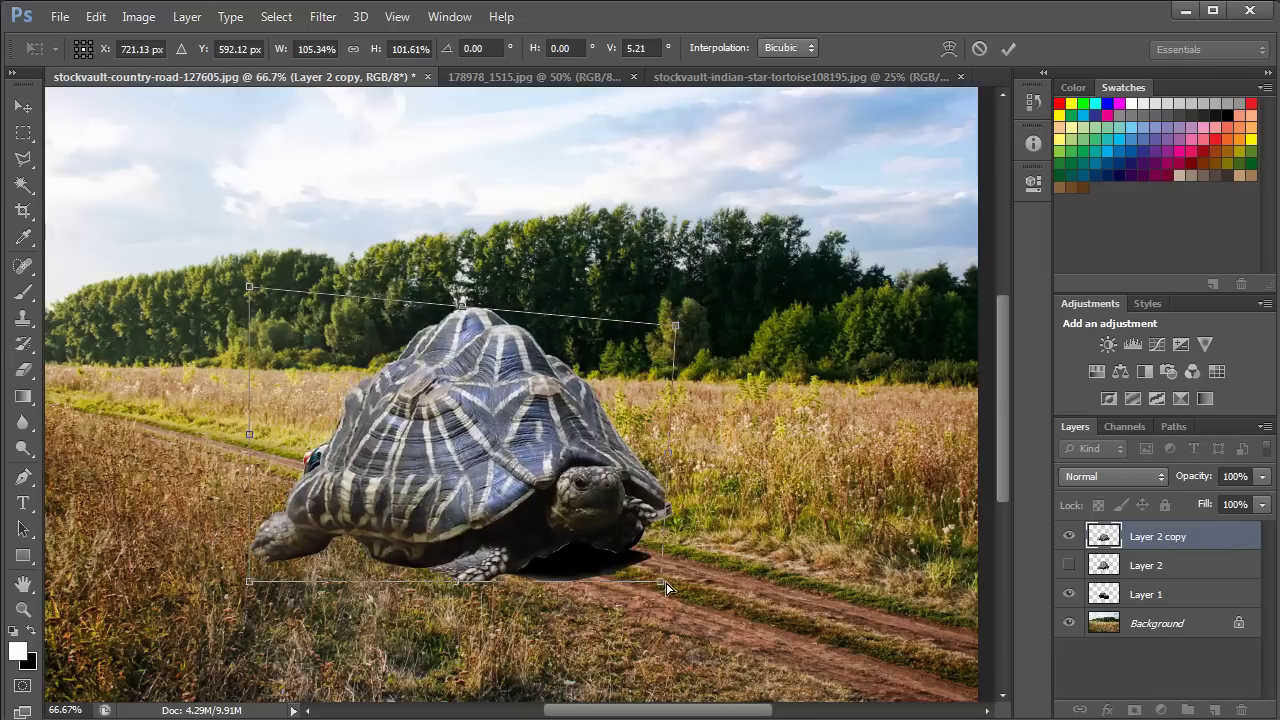
pyautogui.moveTo(667, 588); pyautogui.dragTo(688, 603)
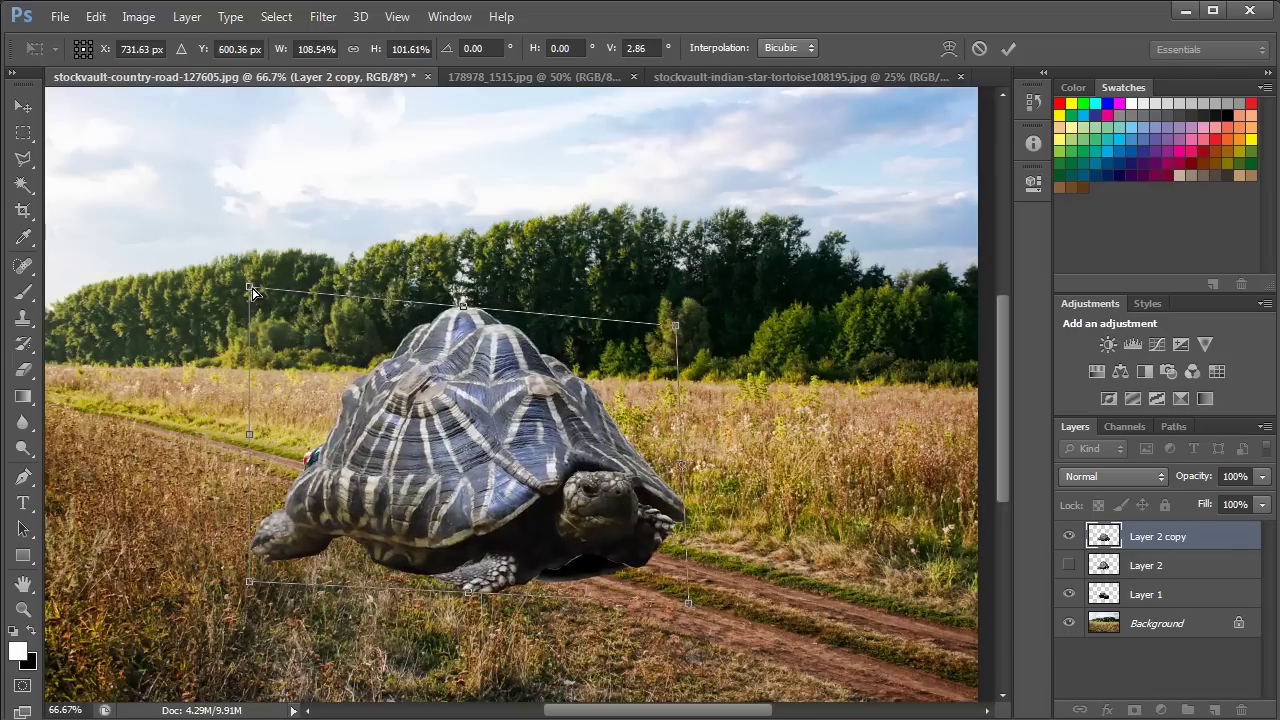
pyautogui.moveTo(253, 292); pyautogui.dragTo(243, 337)
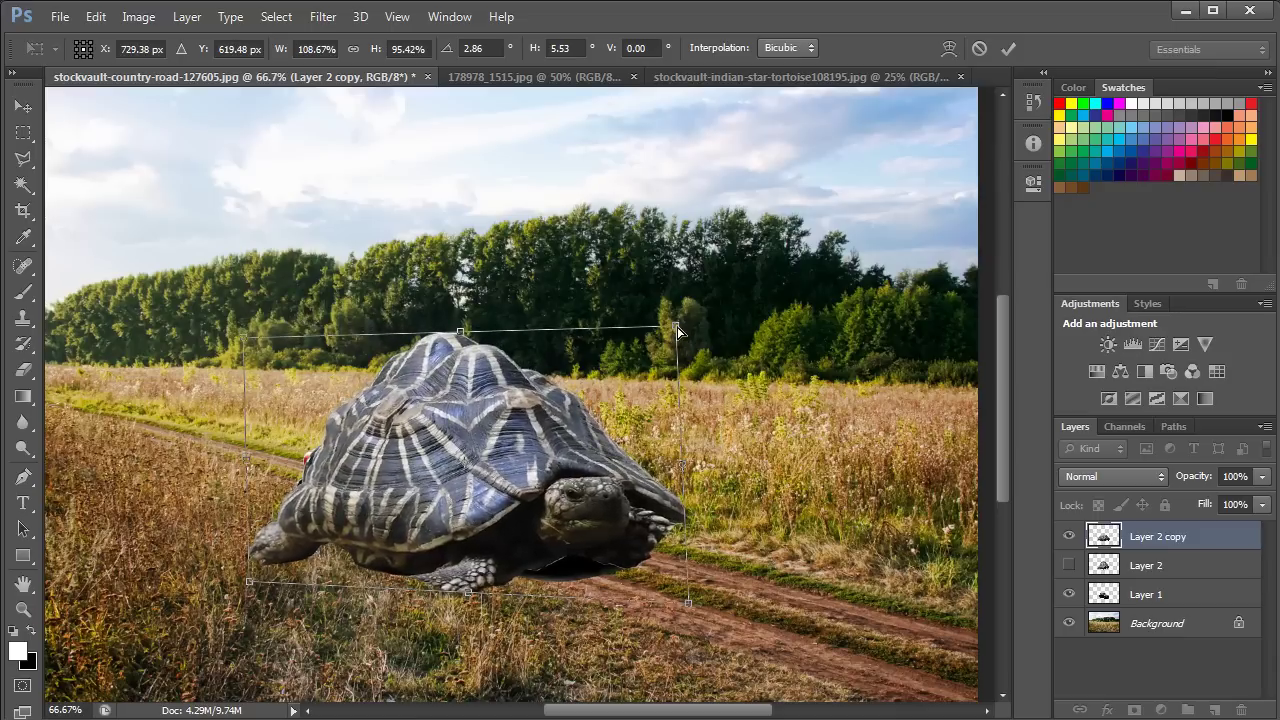
pyautogui.moveTo(678, 330); pyautogui.dragTo(686, 344)
pyautogui.moveTo(514, 417); pyautogui.dragTo(500, 417)
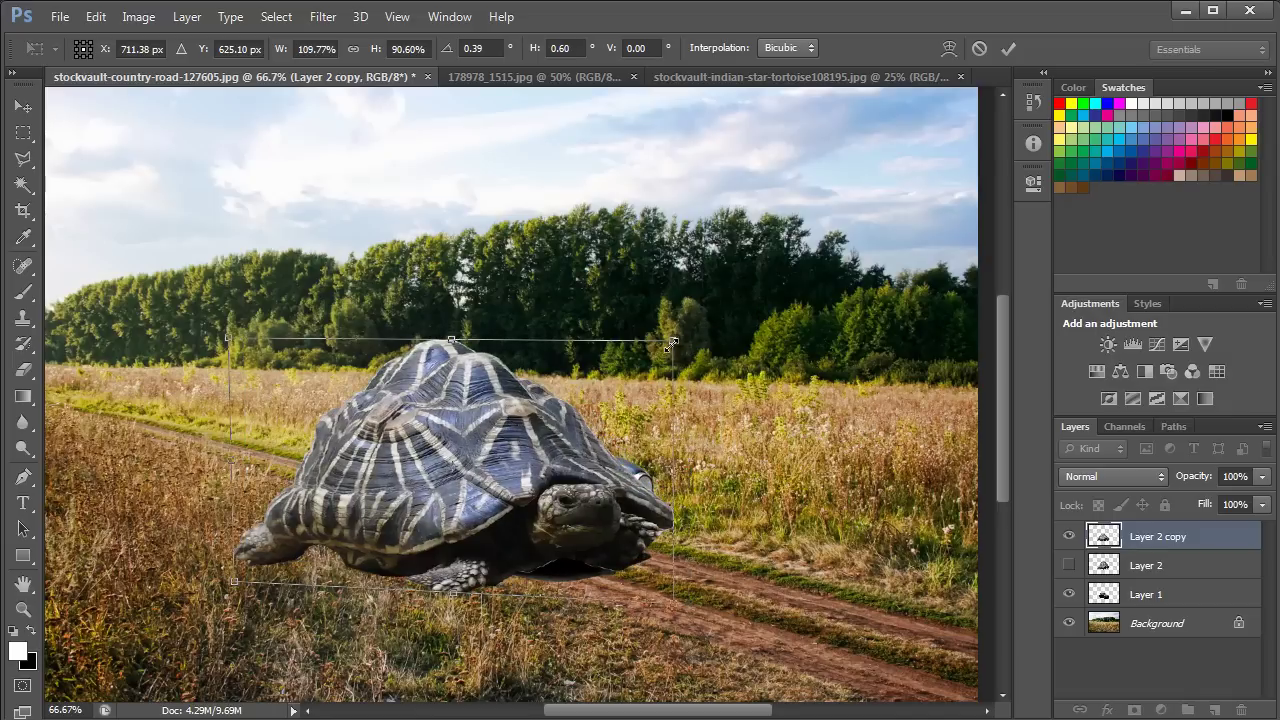
pyautogui.moveTo(674, 346); pyautogui.dragTo(677, 340)
pyautogui.press('Return')
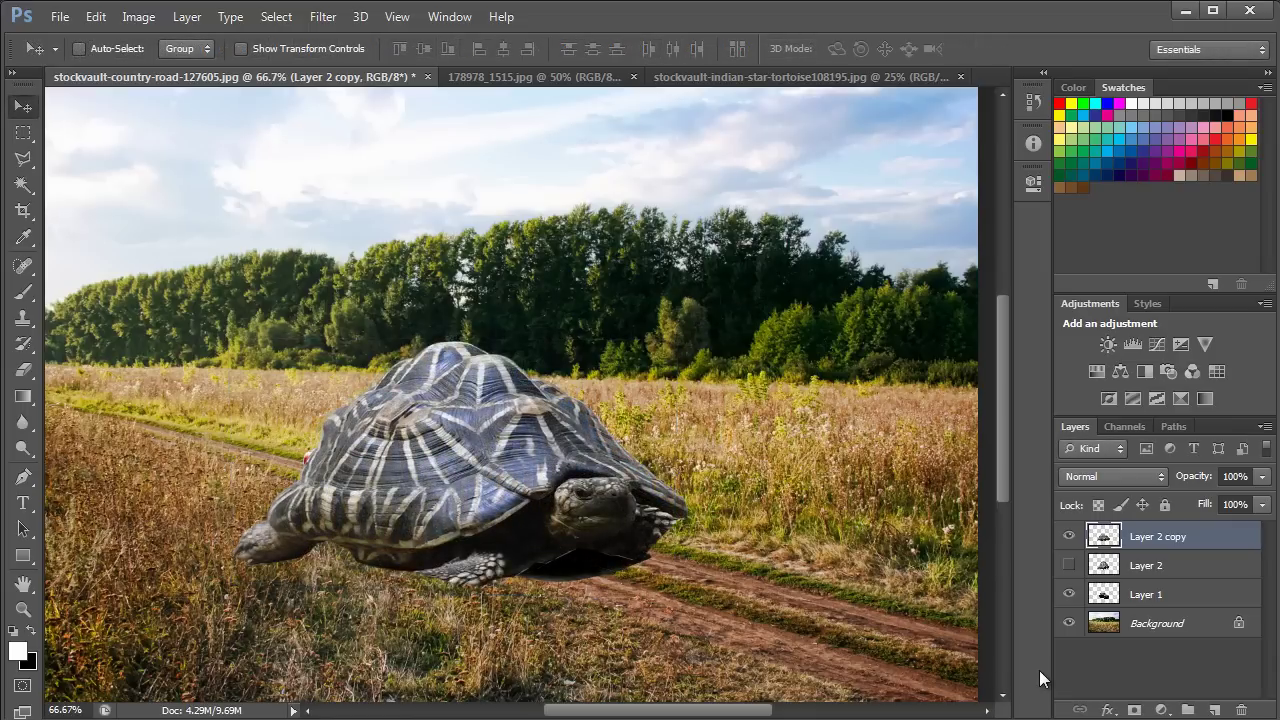
# Step: Add a layer mask to the tortoise copy and lower its opacity to reveal the car
pyautogui.click(1134, 709)
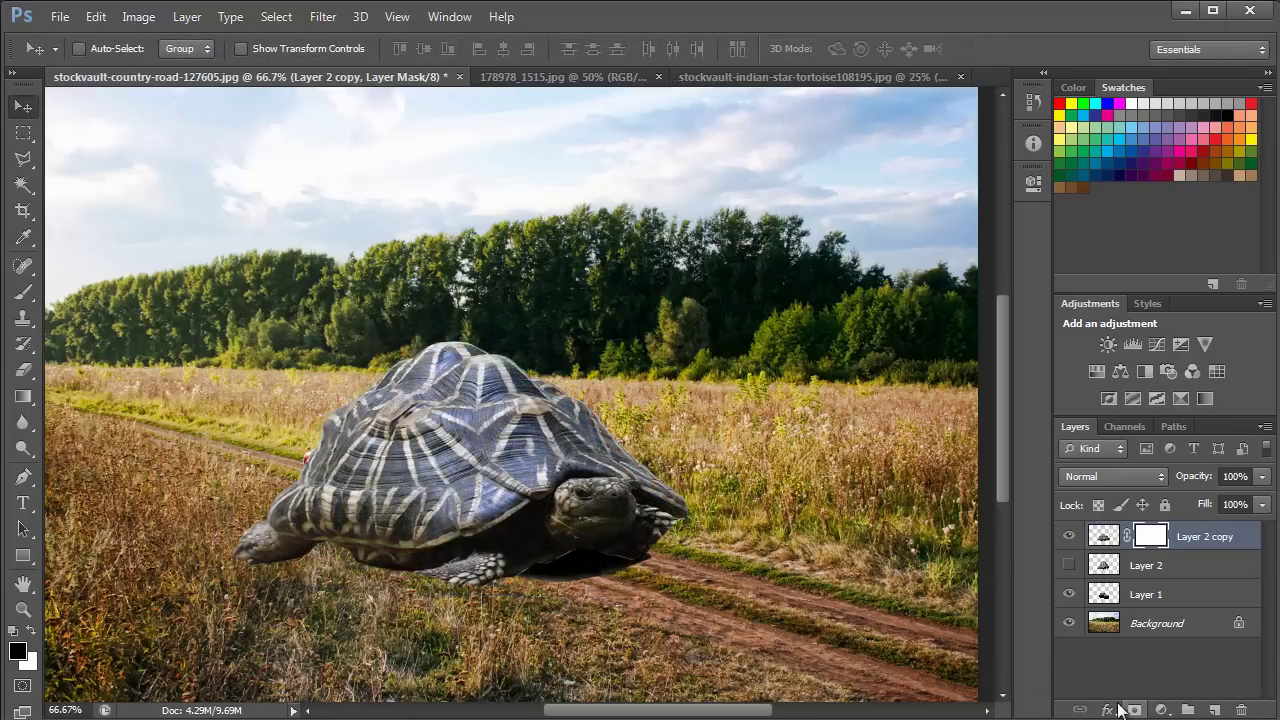
pyautogui.click(1262, 477)
pyautogui.click(1214, 500)
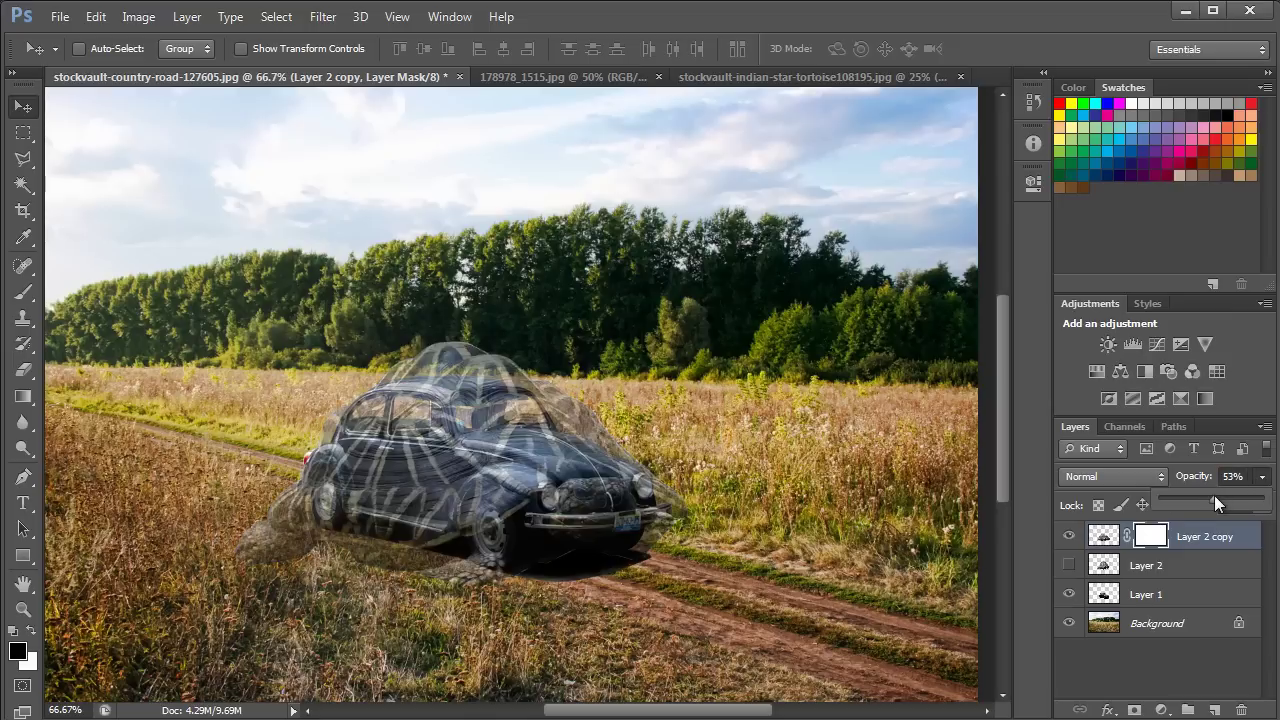
pyautogui.moveTo(1217, 495); pyautogui.dragTo(1231, 501)
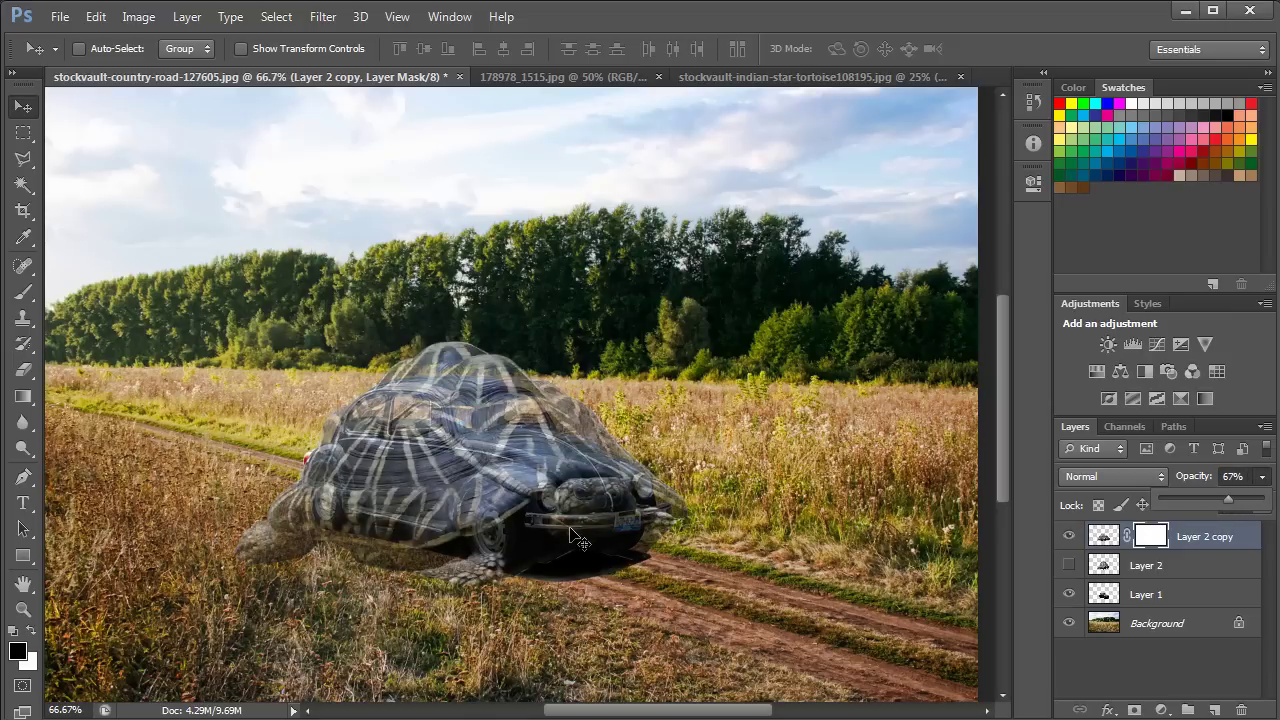
pyautogui.hotkey('ctrl', '+')
pyautogui.moveTo(390, 502); pyautogui.dragTo(477, 443)
# Step: Paint out the tortoise's head and front leg, restore 100% opacity and apply the mask
pyautogui.click(24, 291)
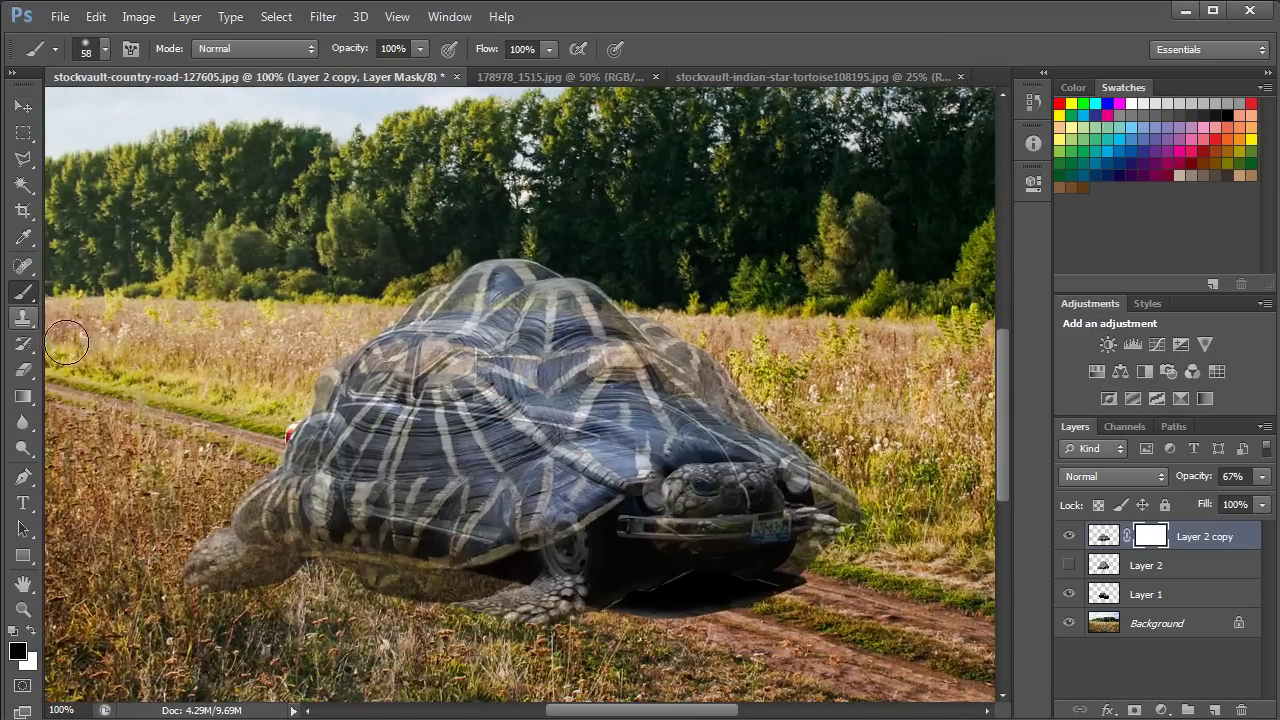
pyautogui.moveTo(208, 543)
pyautogui.mouseDown()
pyautogui.moveTo(201, 589)
pyautogui.moveTo(189, 545)
pyautogui.moveTo(225, 562)
pyautogui.moveTo(238, 489)
pyautogui.moveTo(293, 583)
pyautogui.moveTo(395, 615)
pyautogui.moveTo(625, 598)
pyautogui.moveTo(604, 579)
pyautogui.moveTo(538, 584)
pyautogui.moveTo(685, 494)
pyautogui.moveTo(785, 546)
pyautogui.moveTo(866, 548)
pyautogui.mouseUp()
pyautogui.press('0')
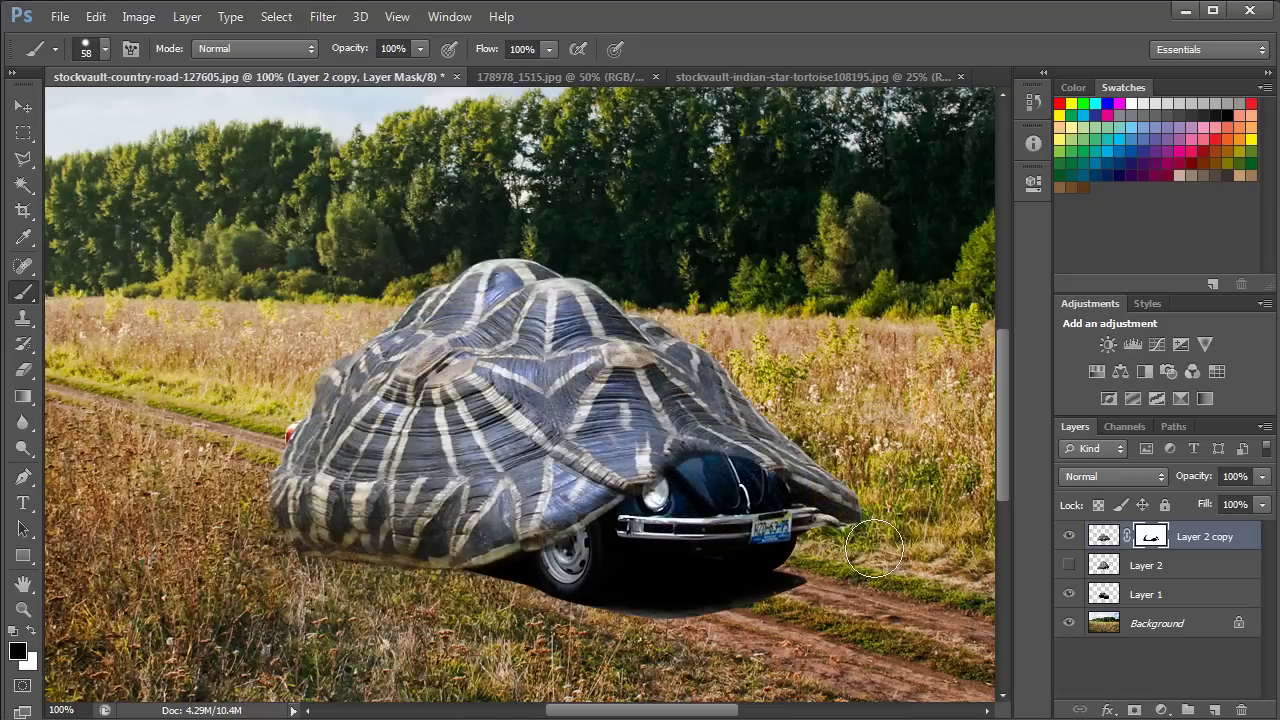
pyautogui.rightClick(1148, 540)
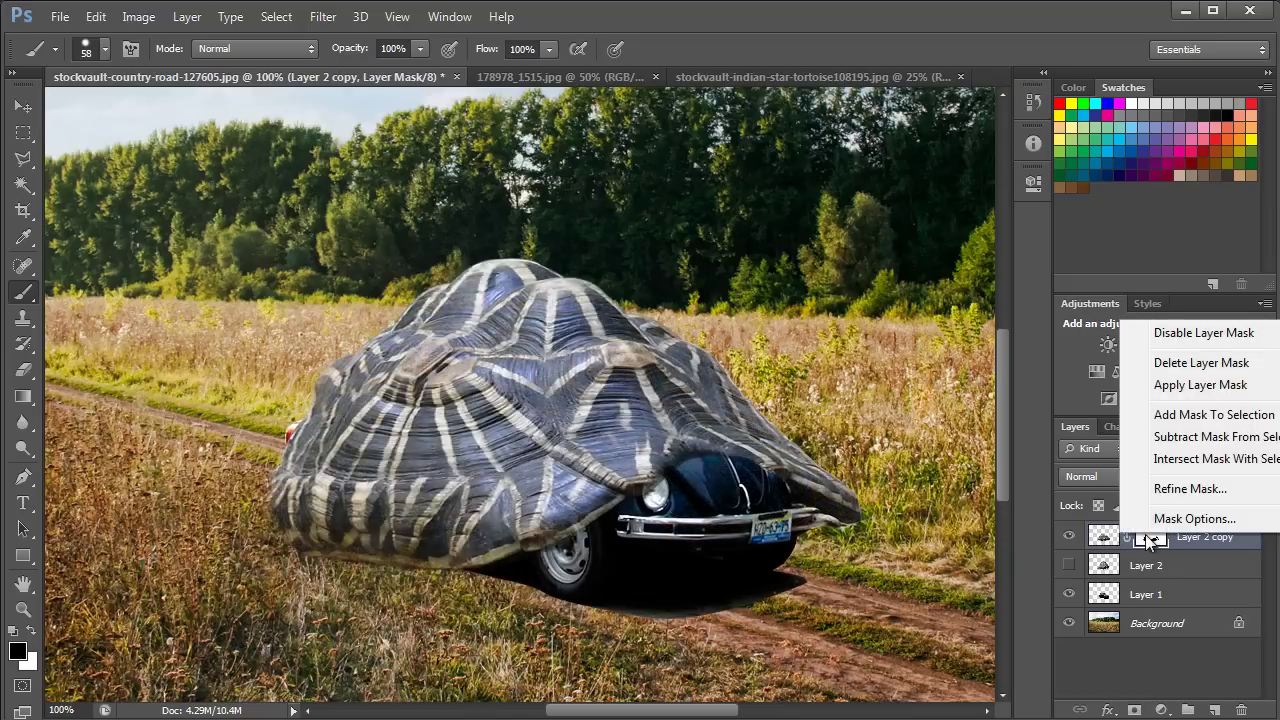
pyautogui.click(1172, 387)
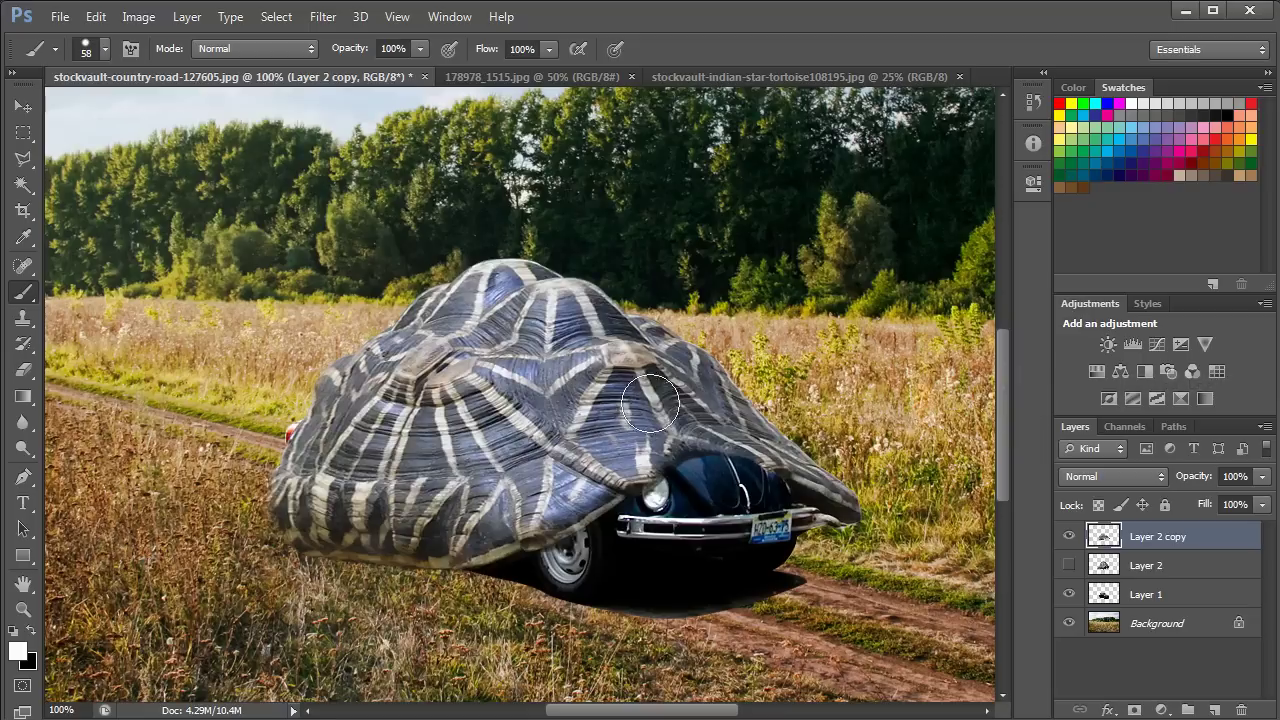
pyautogui.press('x')
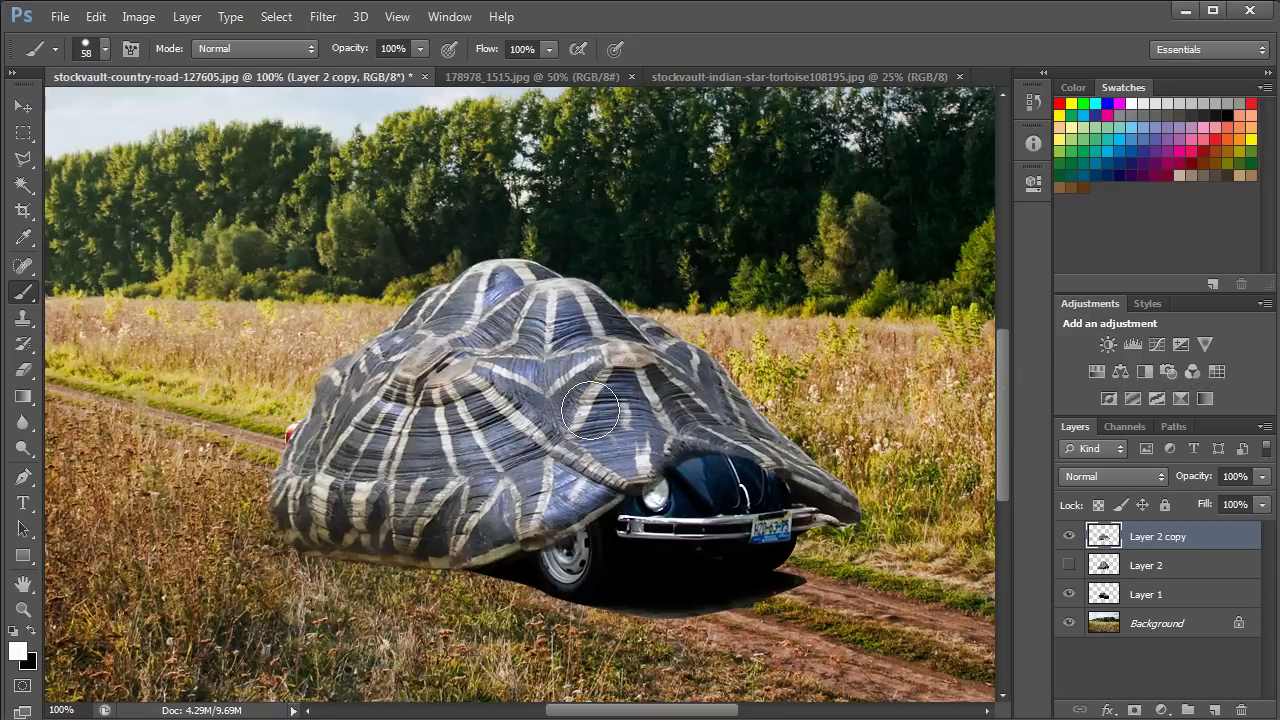
pyautogui.hotkey('ctrl', 't')
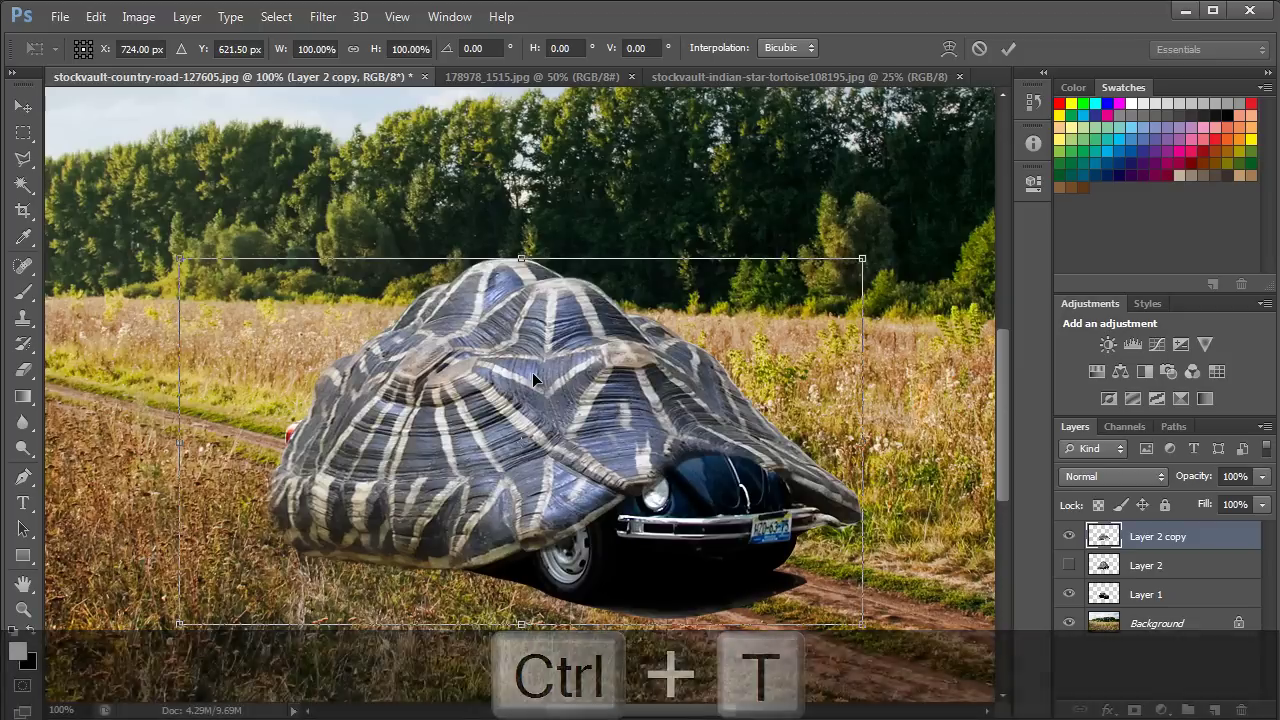
# Step: Warp the shell copy's left side and lower edge to drape rounder over the Beetle
pyautogui.rightClick(533, 378)
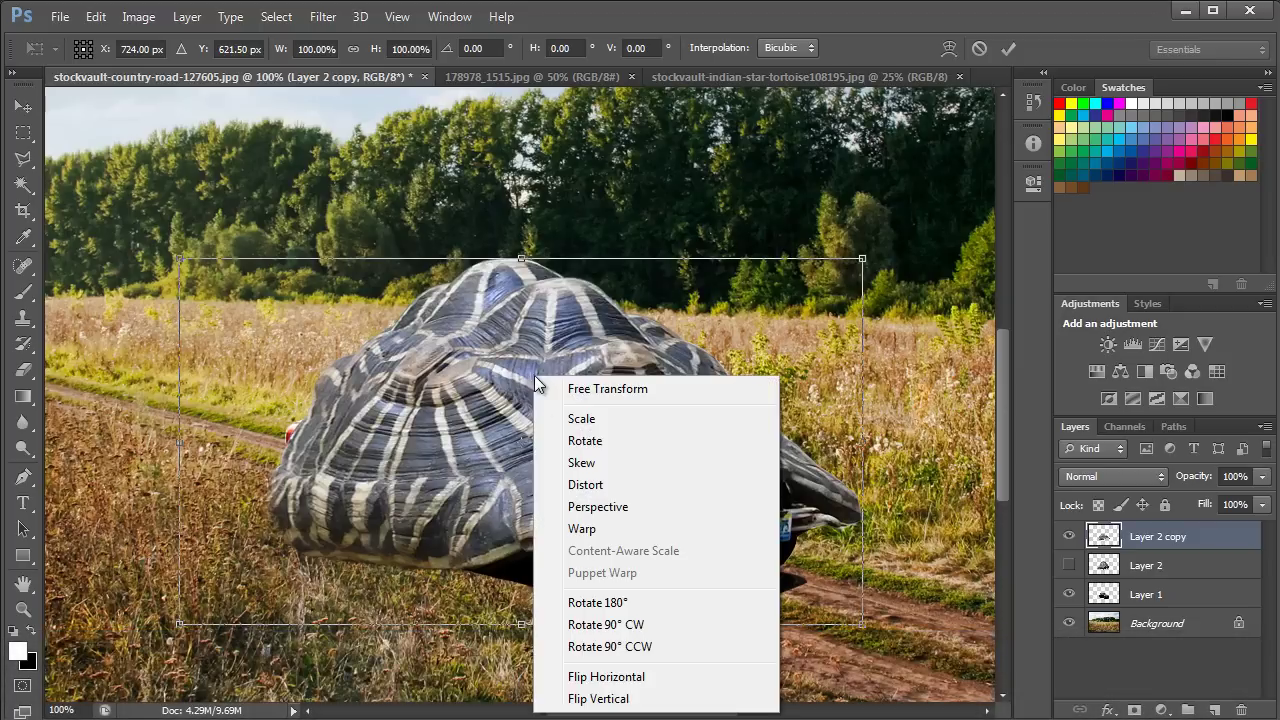
pyautogui.click(580, 530)
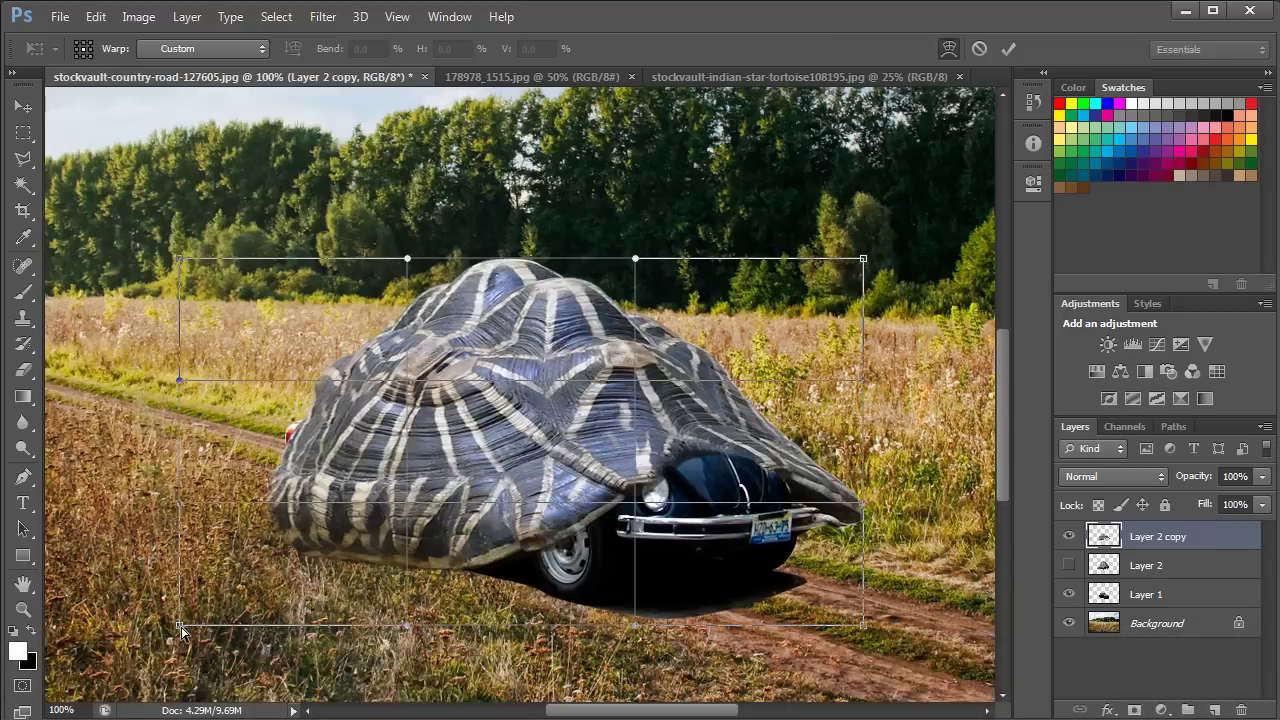
pyautogui.moveTo(179, 626); pyautogui.dragTo(190, 586)
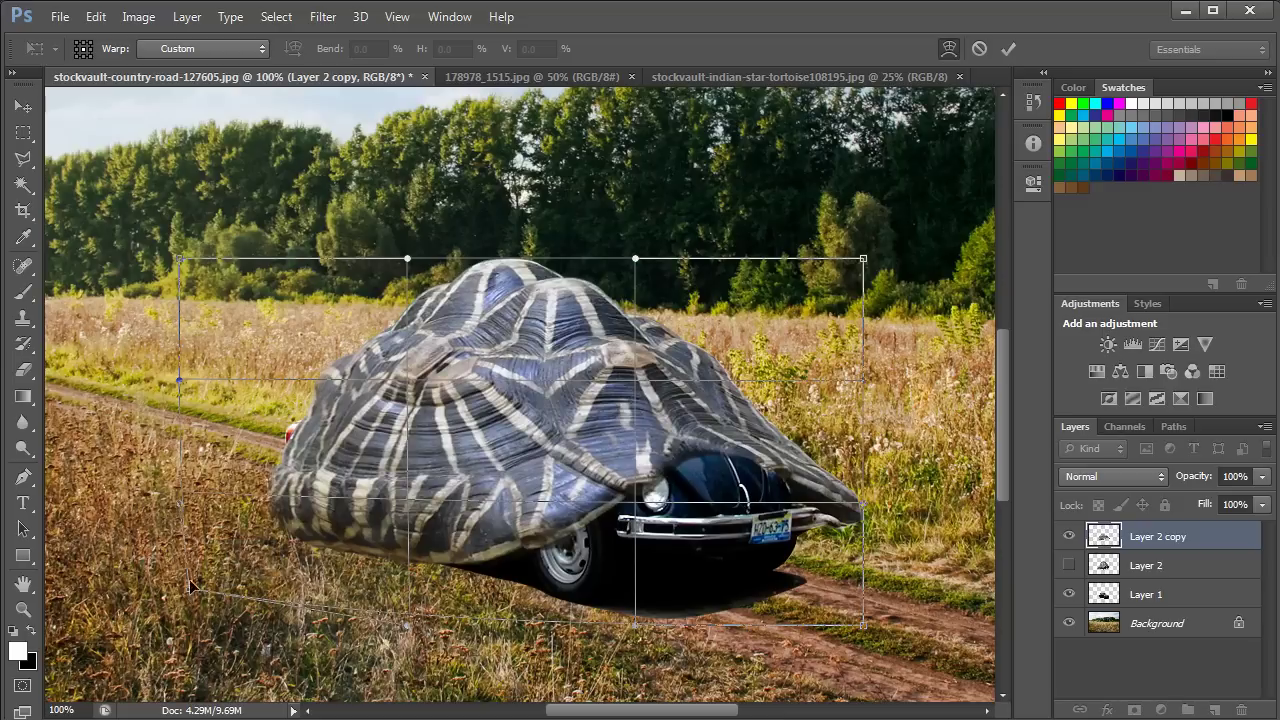
pyautogui.moveTo(183, 506); pyautogui.dragTo(192, 486)
pyautogui.moveTo(410, 632); pyautogui.dragTo(422, 582)
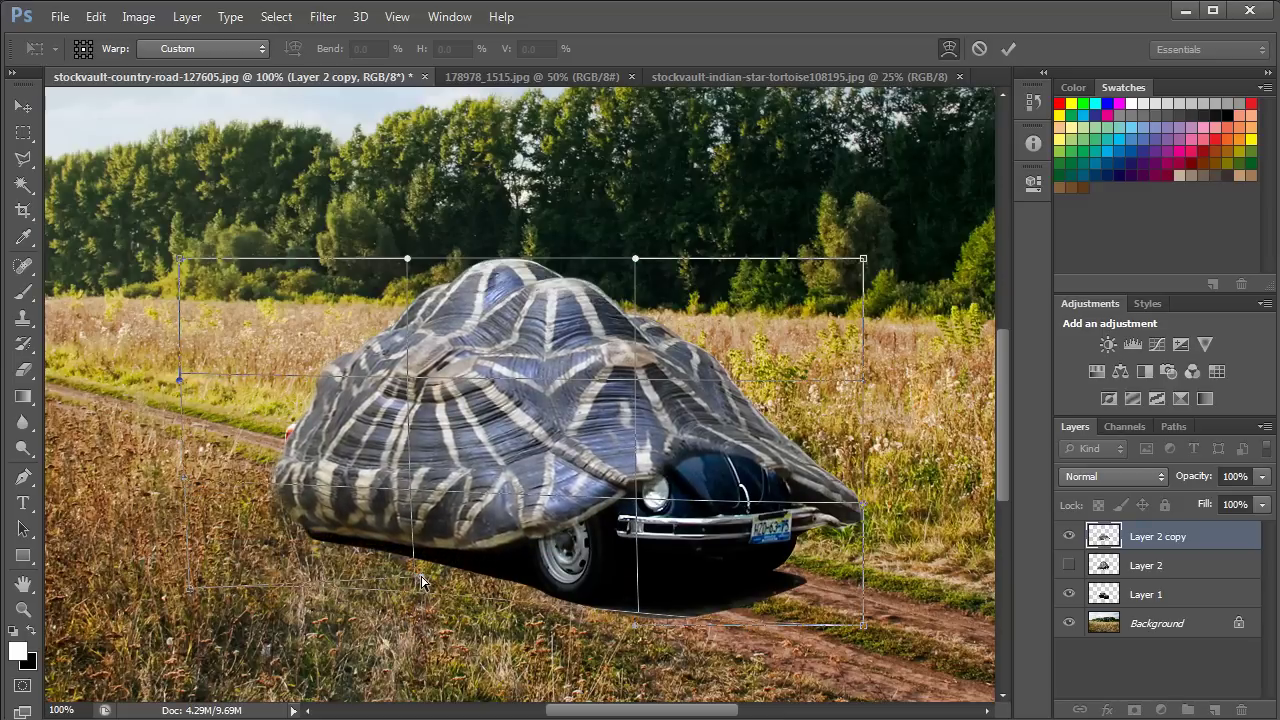
pyautogui.moveTo(188, 482); pyautogui.dragTo(186, 477)
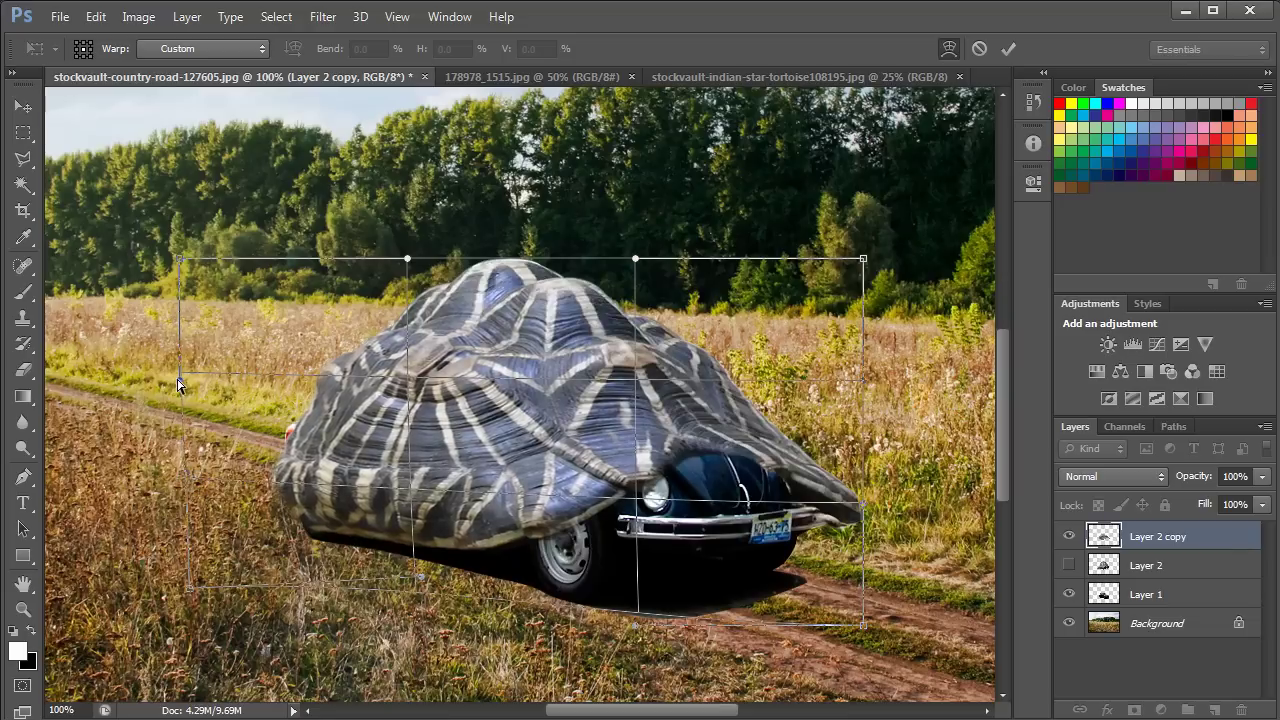
pyautogui.moveTo(178, 383); pyautogui.dragTo(185, 382)
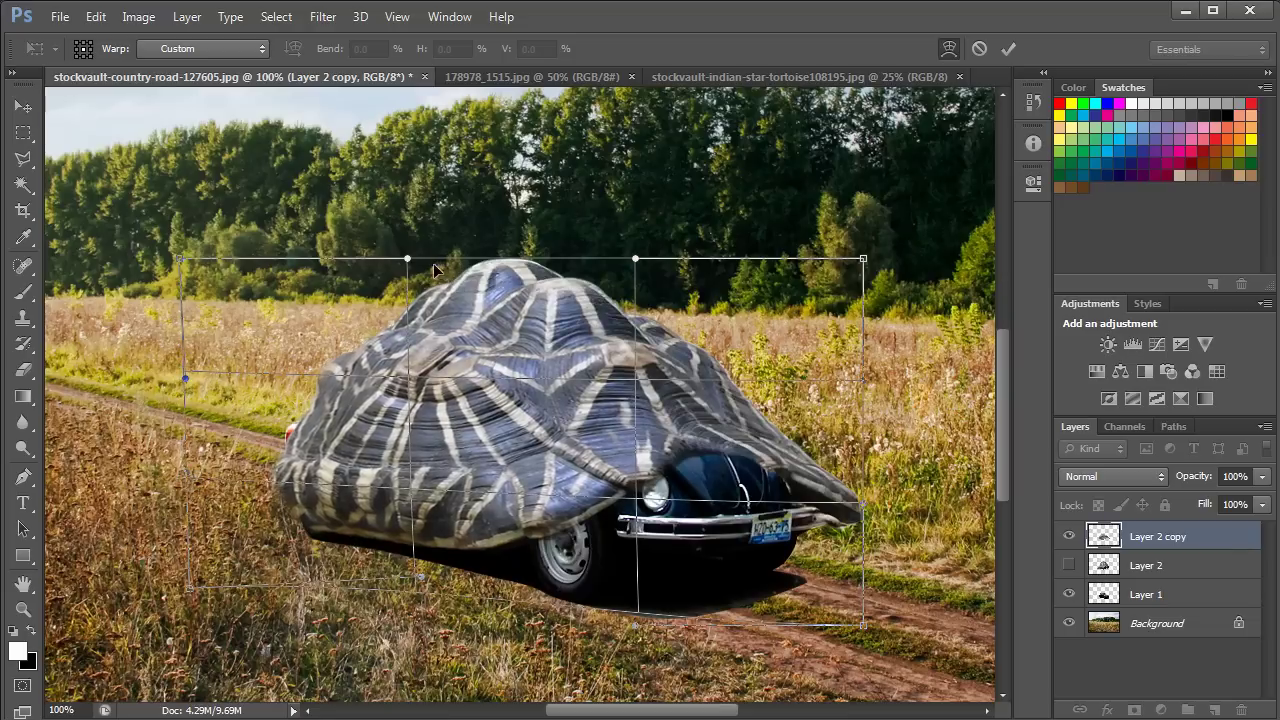
pyautogui.hotkey('ctrl', 'z')
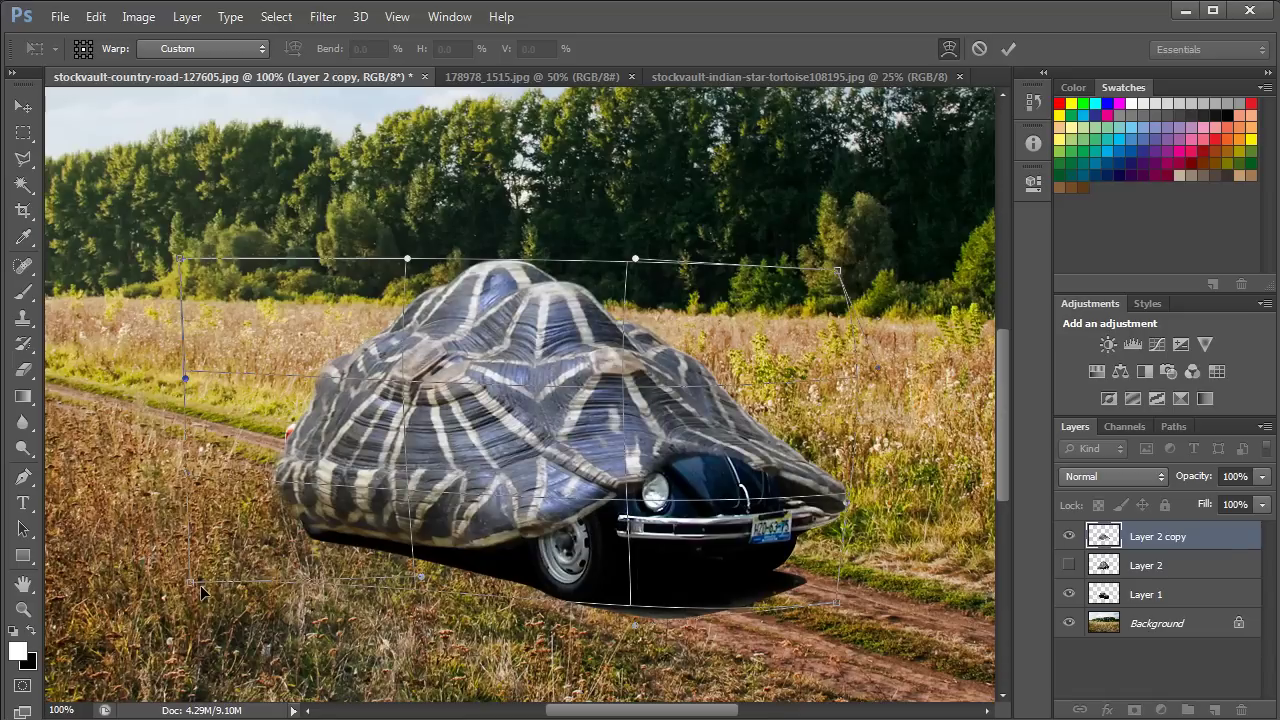
pyautogui.press('Return')
pyautogui.press('b')
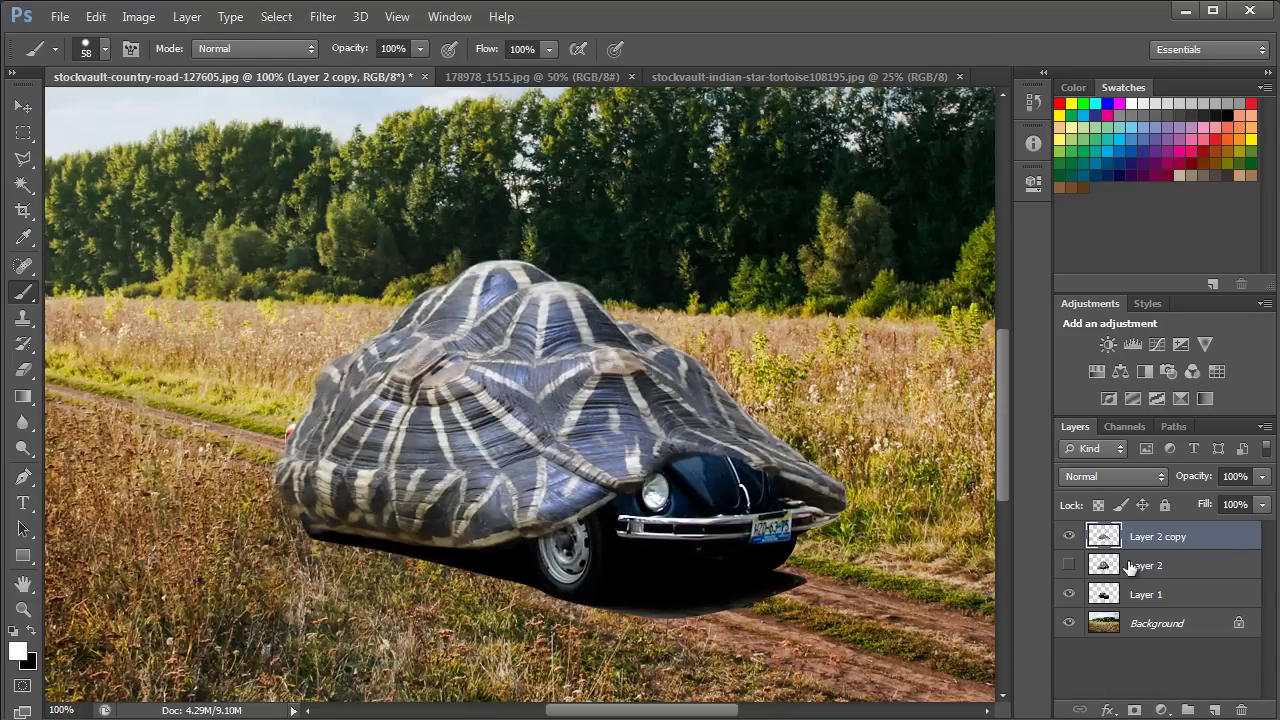
# Step: Move Layer 2 above Layer 2 copy, make it visible and nudge it right and down
pyautogui.moveTo(1148, 568); pyautogui.dragTo(1116, 540)
pyautogui.click(1068, 536)
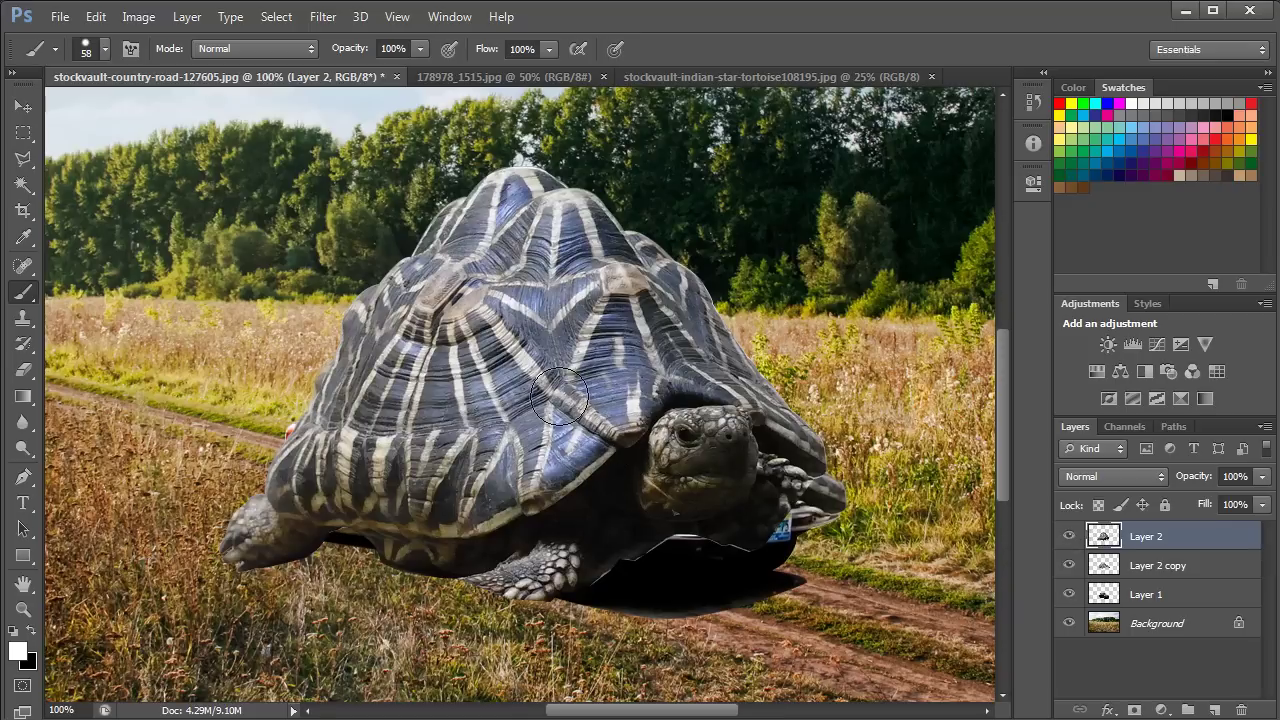
pyautogui.press('v')
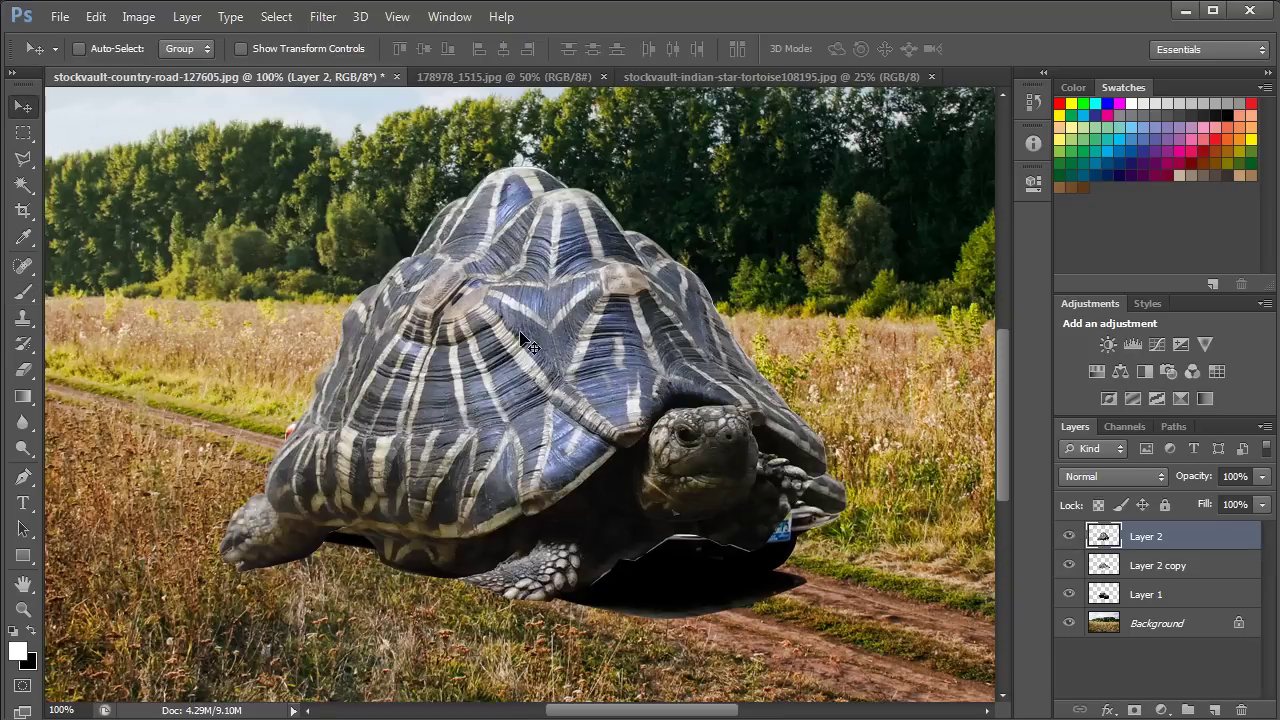
pyautogui.moveTo(530, 343); pyautogui.dragTo(560, 378)
pyautogui.hotkey('ctrl', '-')
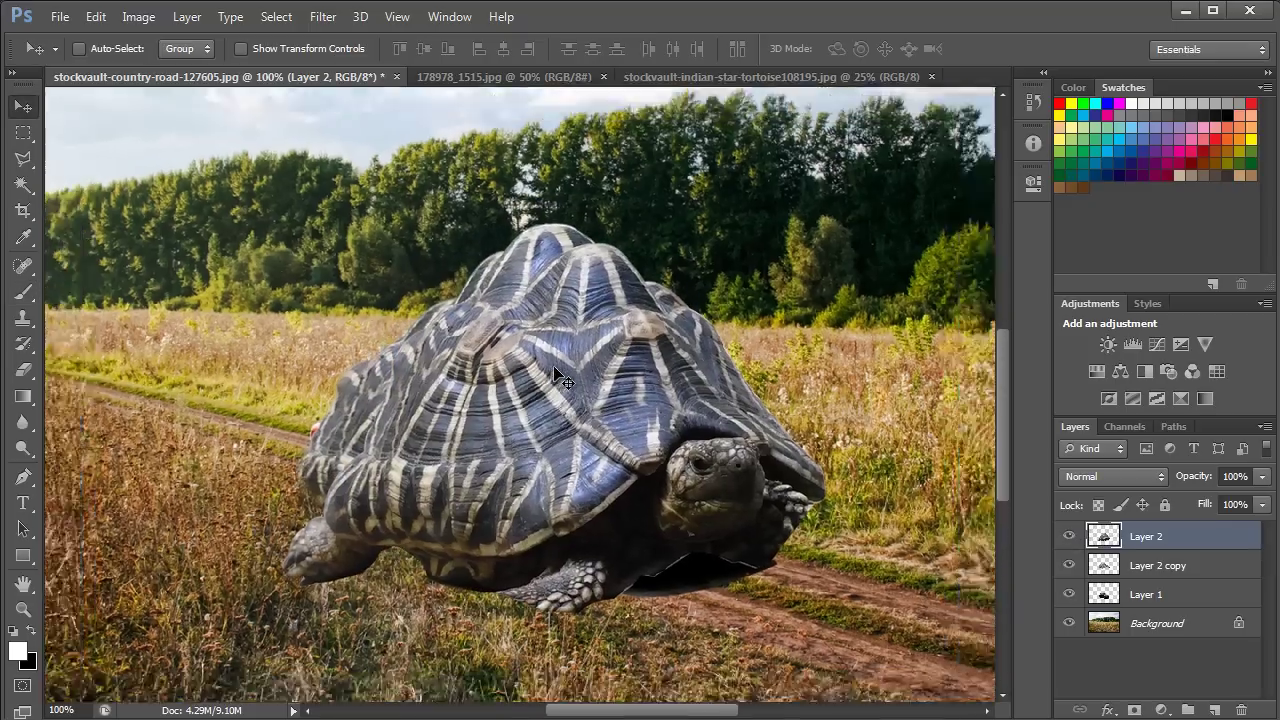
# Step: Scale and stretch the Layer 2 tortoise to about 118% by 113% over the car
pyautogui.hotkey('ctrl', 't')
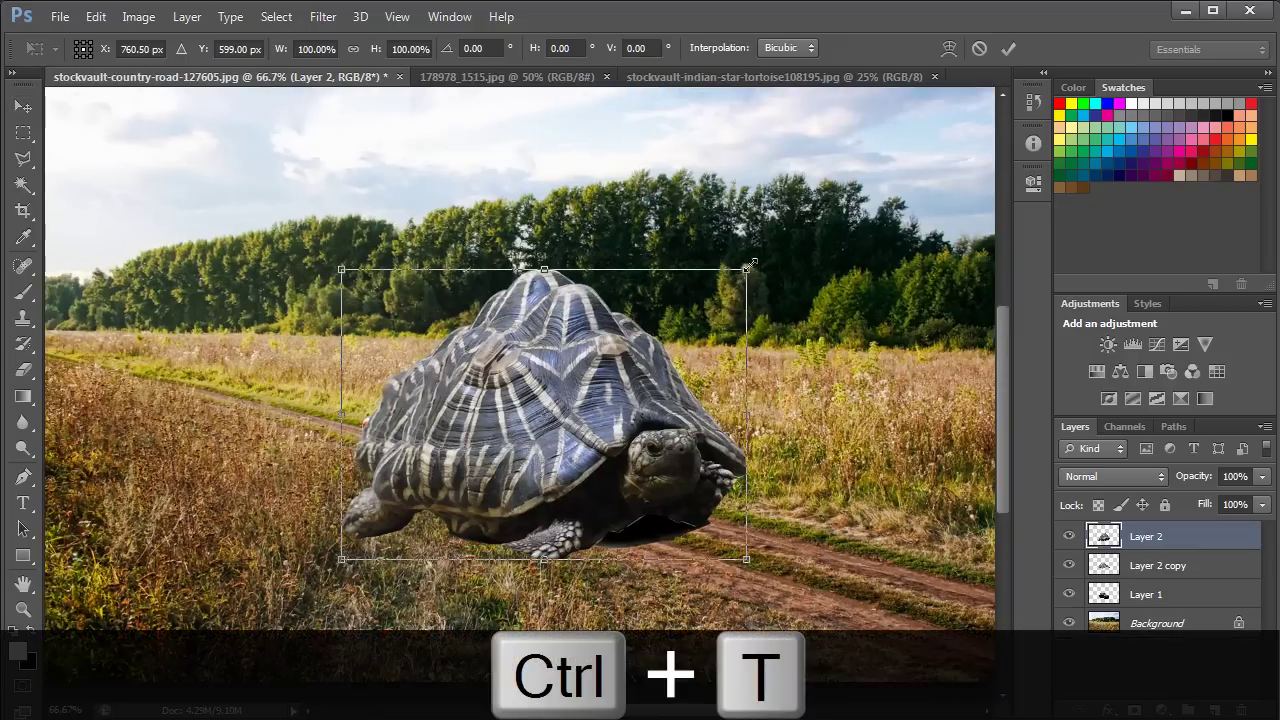
pyautogui.moveTo(750, 266); pyautogui.dragTo(770, 248)
pyautogui.moveTo(613, 358)
pyautogui.mouseDown()
pyautogui.moveTo(583, 385)
pyautogui.moveTo(594, 362)
pyautogui.moveTo(580, 296)
pyautogui.moveTo(601, 366)
pyautogui.mouseUp()
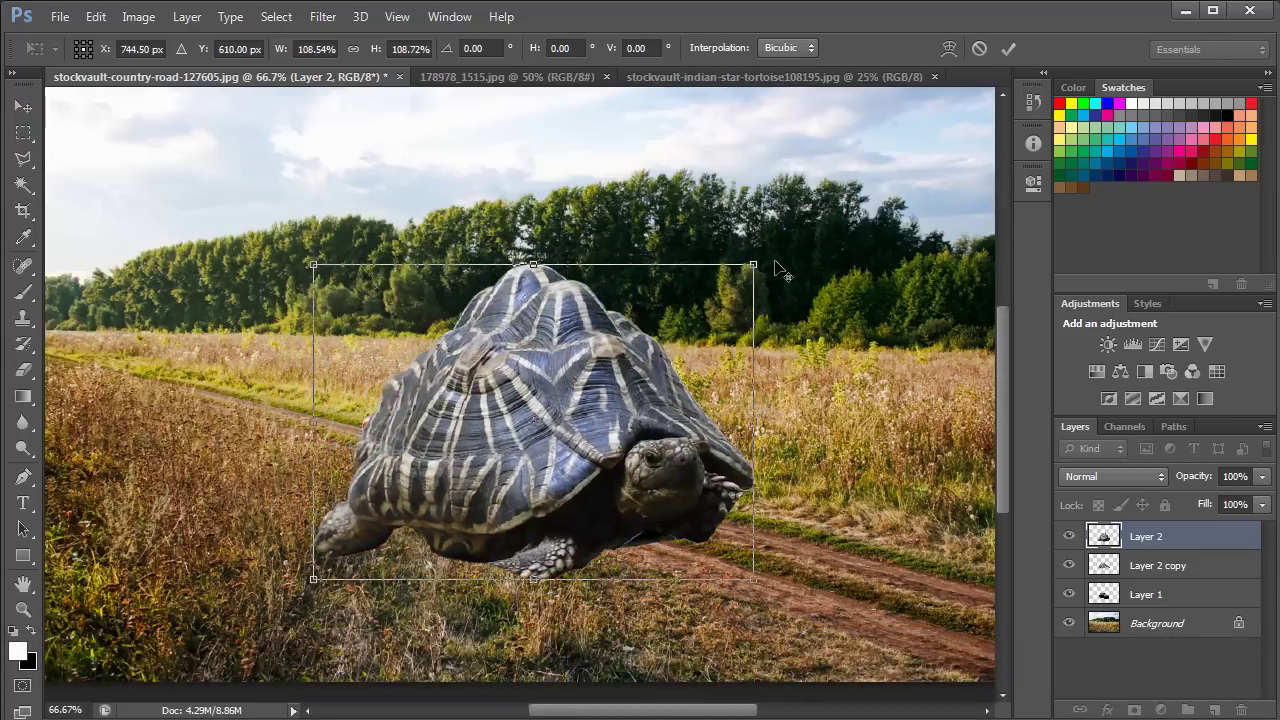
pyautogui.moveTo(756, 264); pyautogui.dragTo(764, 256)
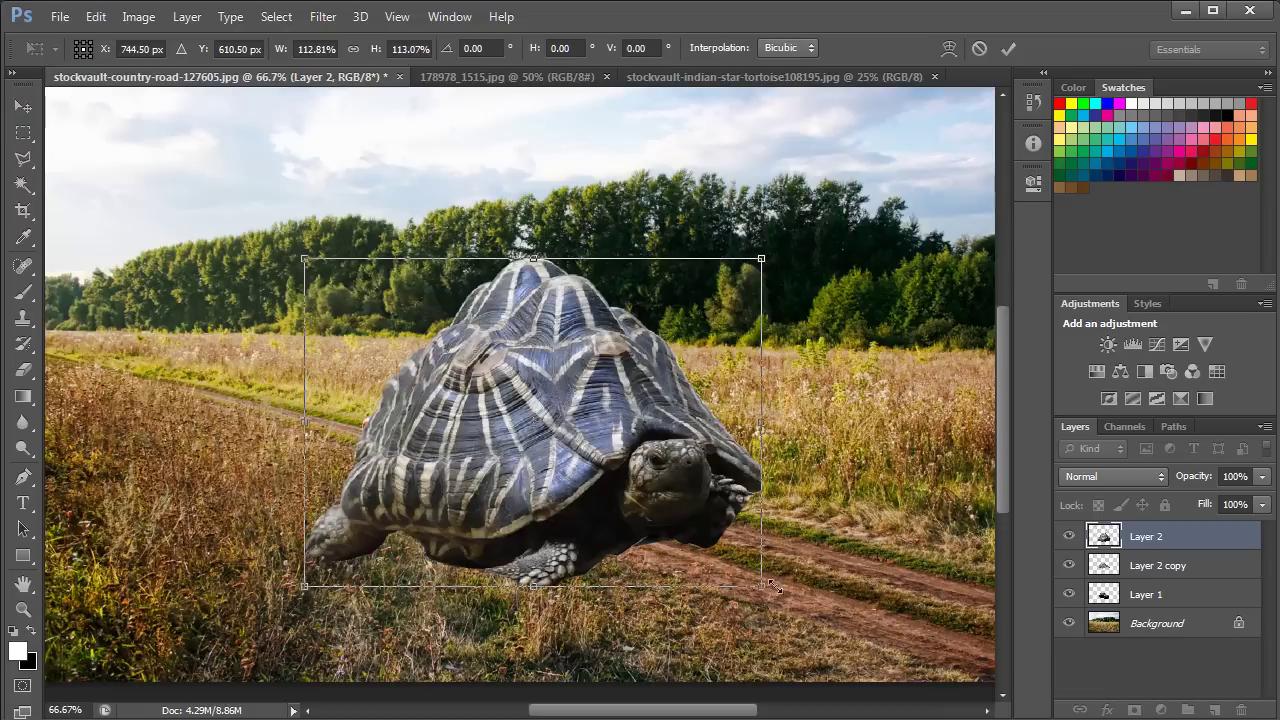
pyautogui.moveTo(763, 591); pyautogui.dragTo(787, 585)
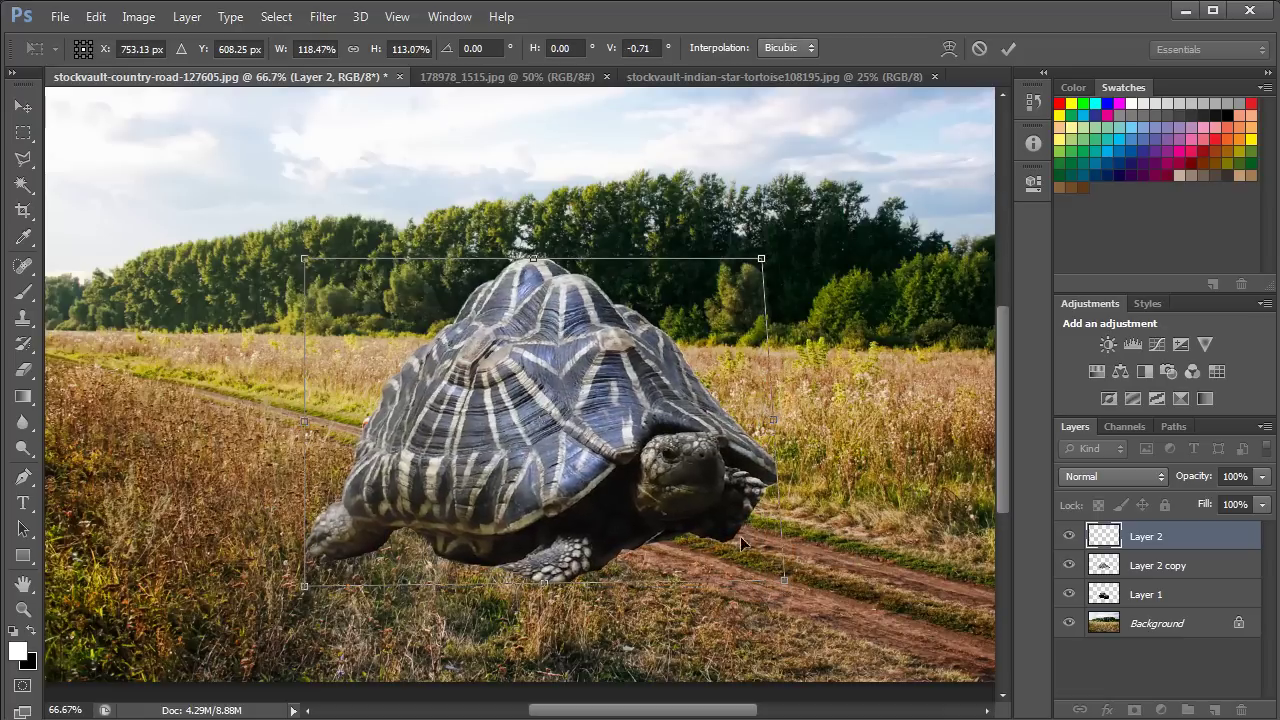
pyautogui.press('Return')
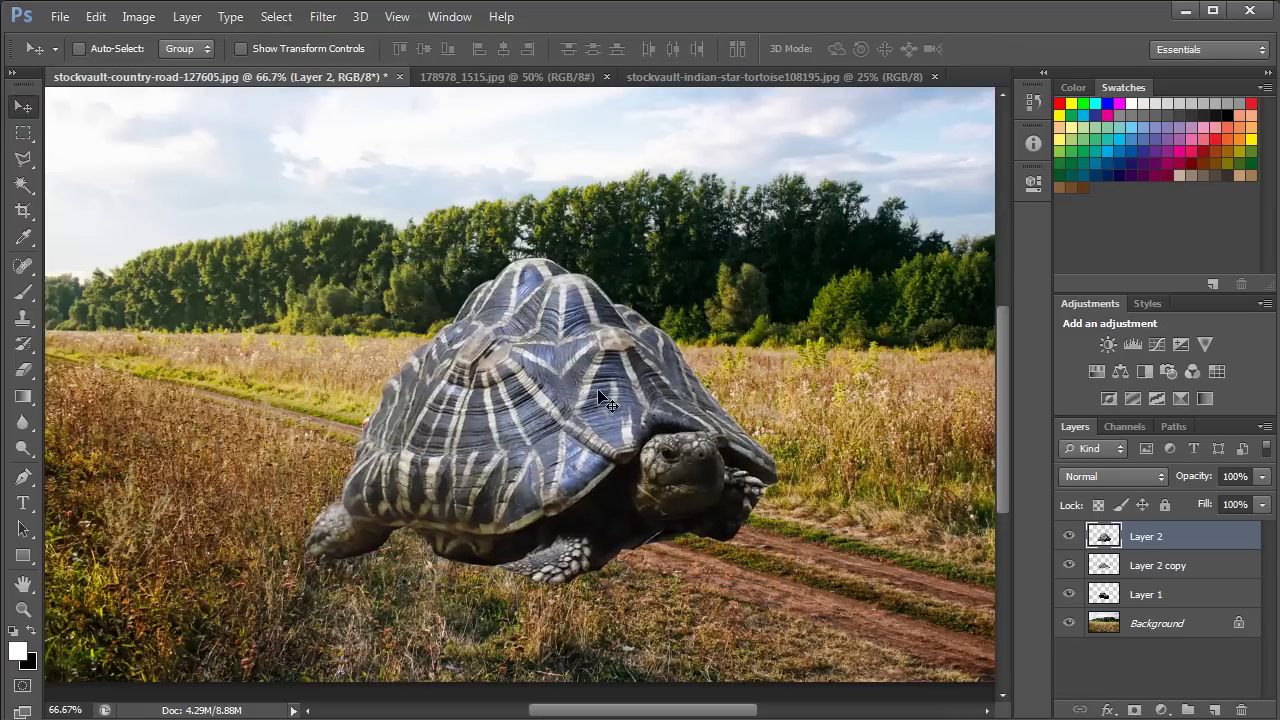
# Step: Mask out Layer 2's top shell bump and front-left leg with a soft black brush
pyautogui.click(1134, 710)
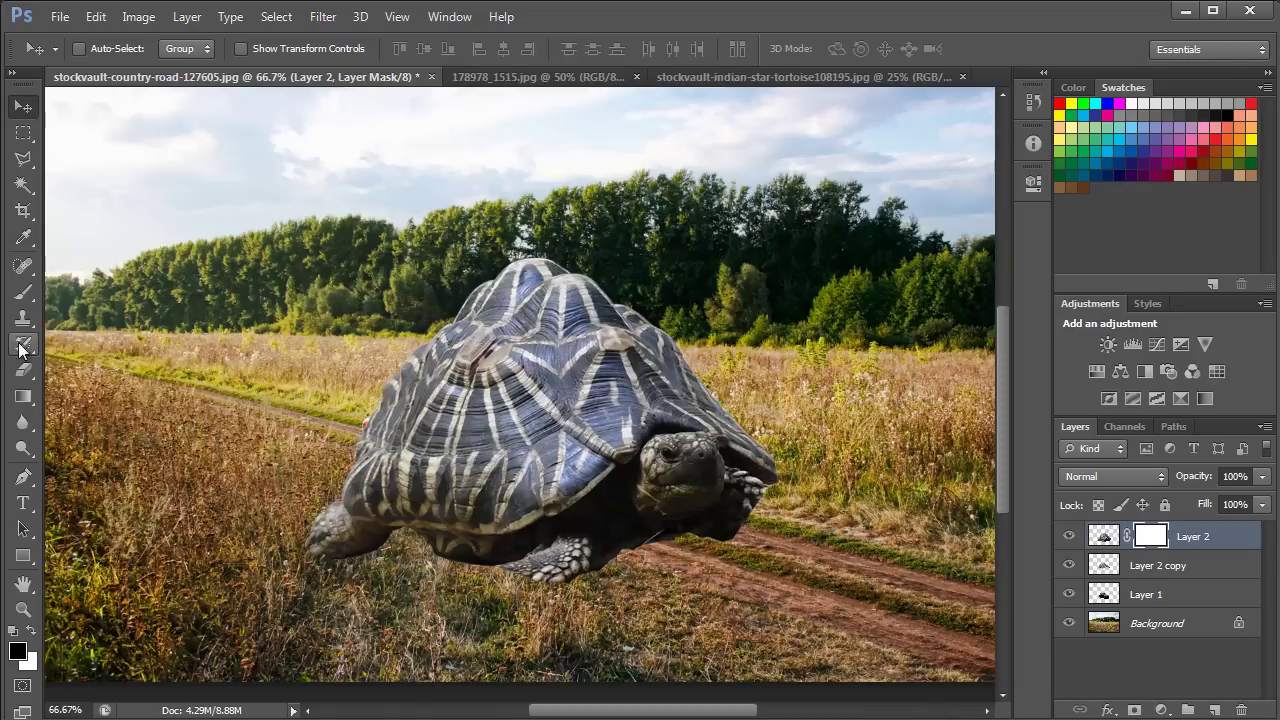
pyautogui.click(24, 292)
pyautogui.click(105, 48)
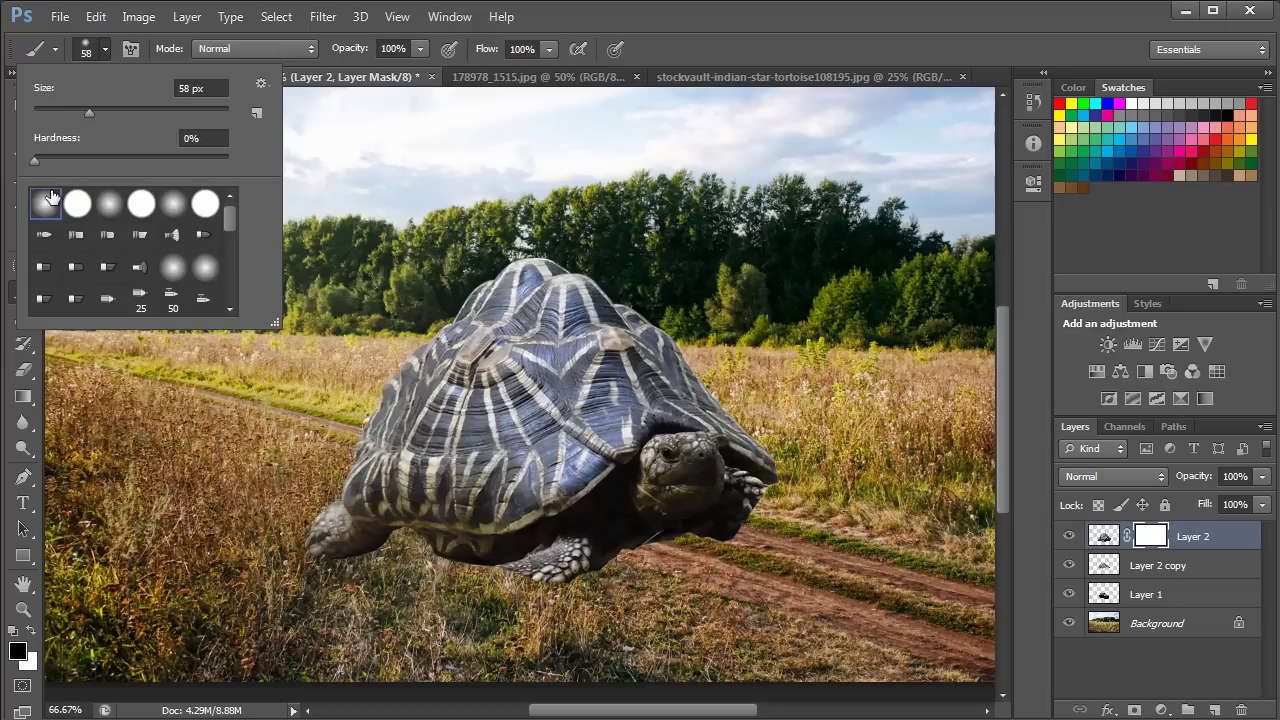
pyautogui.moveTo(518, 284)
pyautogui.mouseDown()
pyautogui.moveTo(436, 305)
pyautogui.moveTo(608, 311)
pyautogui.moveTo(556, 283)
pyautogui.moveTo(466, 355)
pyautogui.moveTo(396, 382)
pyautogui.moveTo(415, 360)
pyautogui.moveTo(360, 433)
pyautogui.mouseUp()
pyautogui.moveTo(360, 443)
pyautogui.mouseDown()
pyautogui.moveTo(310, 536)
pyautogui.moveTo(342, 544)
pyautogui.moveTo(350, 521)
pyautogui.moveTo(389, 543)
pyautogui.mouseUp()
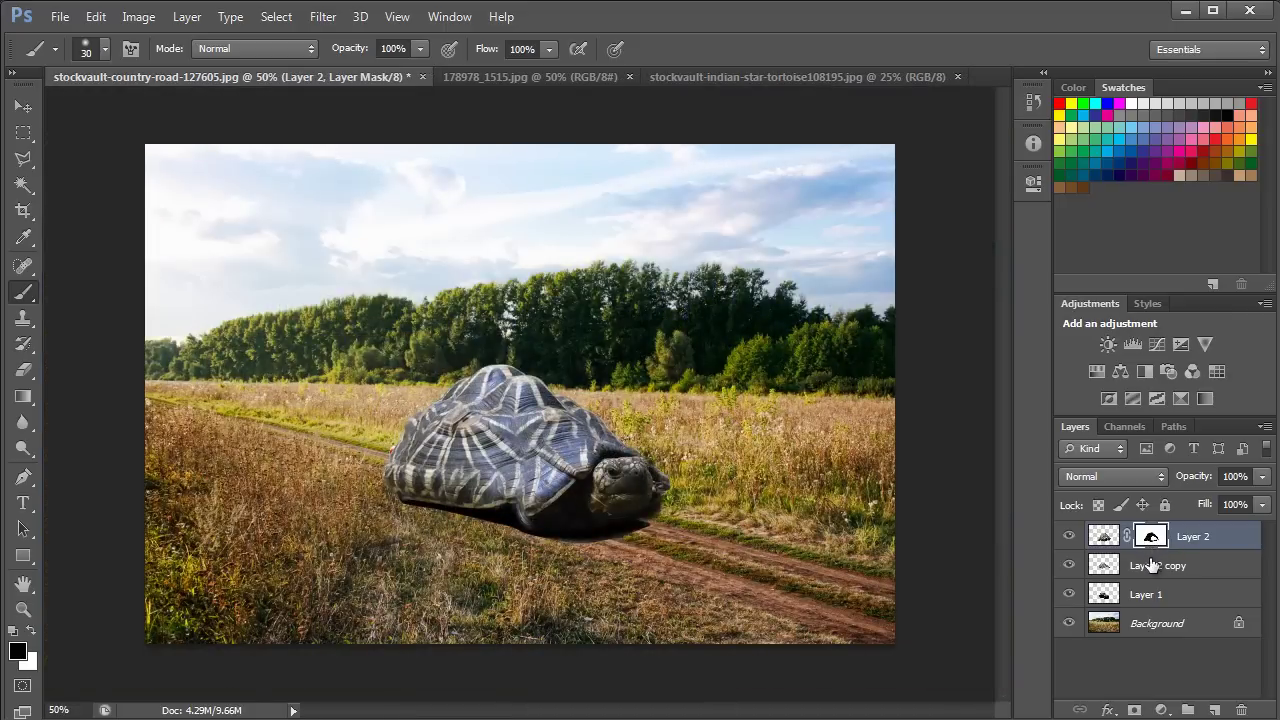
pyautogui.keyDown('shift'); pyautogui.click(1157, 566); pyautogui.keyUp('shift')
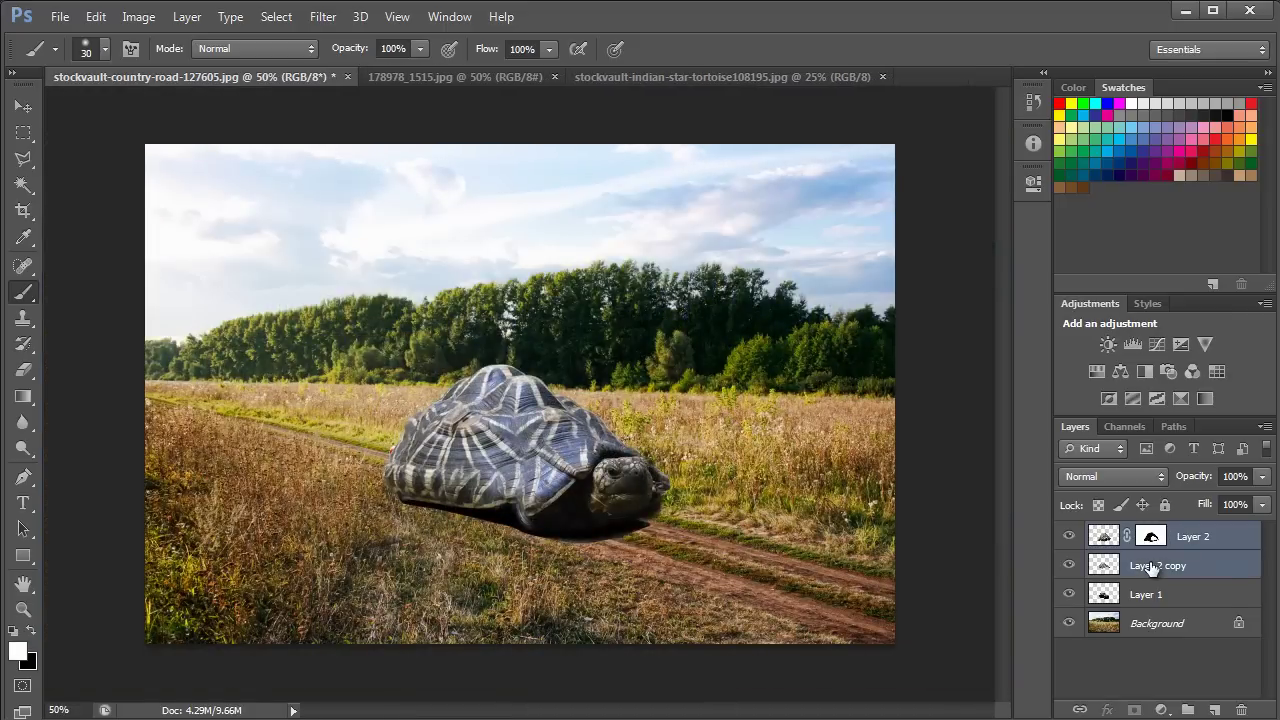
# Step: Merge Layer 2 and Layer 2 copy into a single Layer 2, then hide it
pyautogui.rightClick(1150, 567)
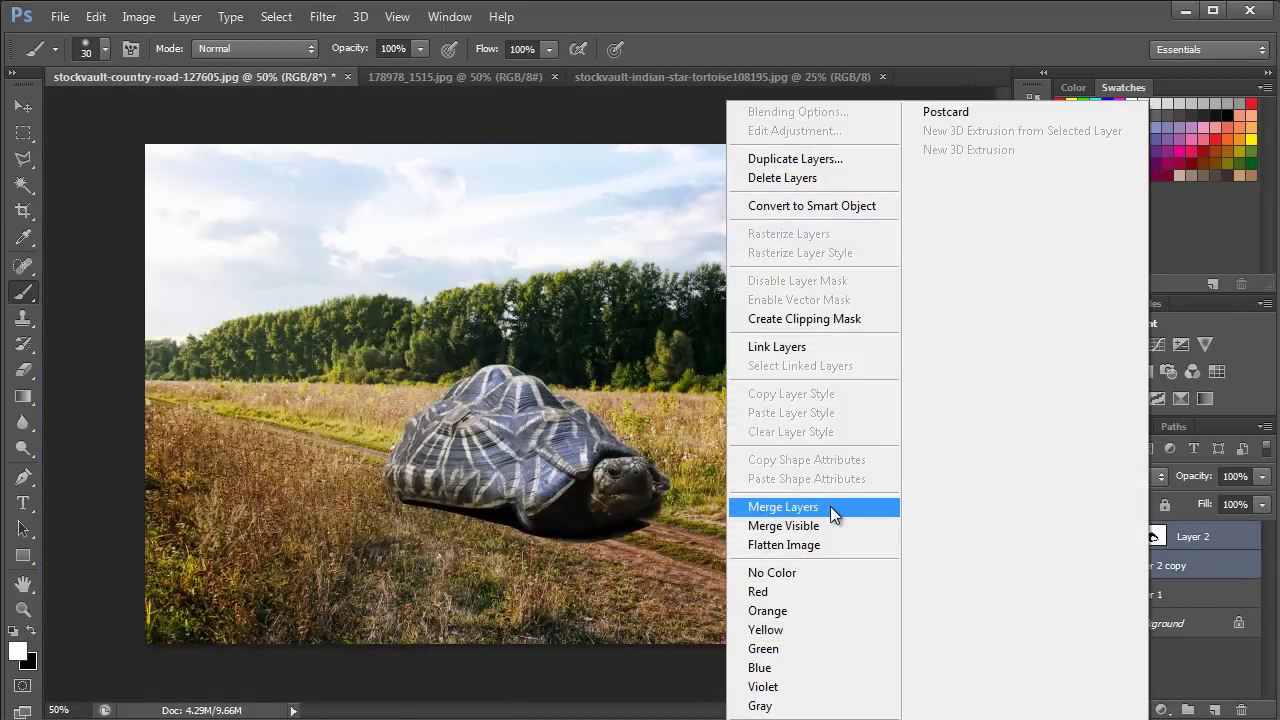
pyautogui.click(830, 506)
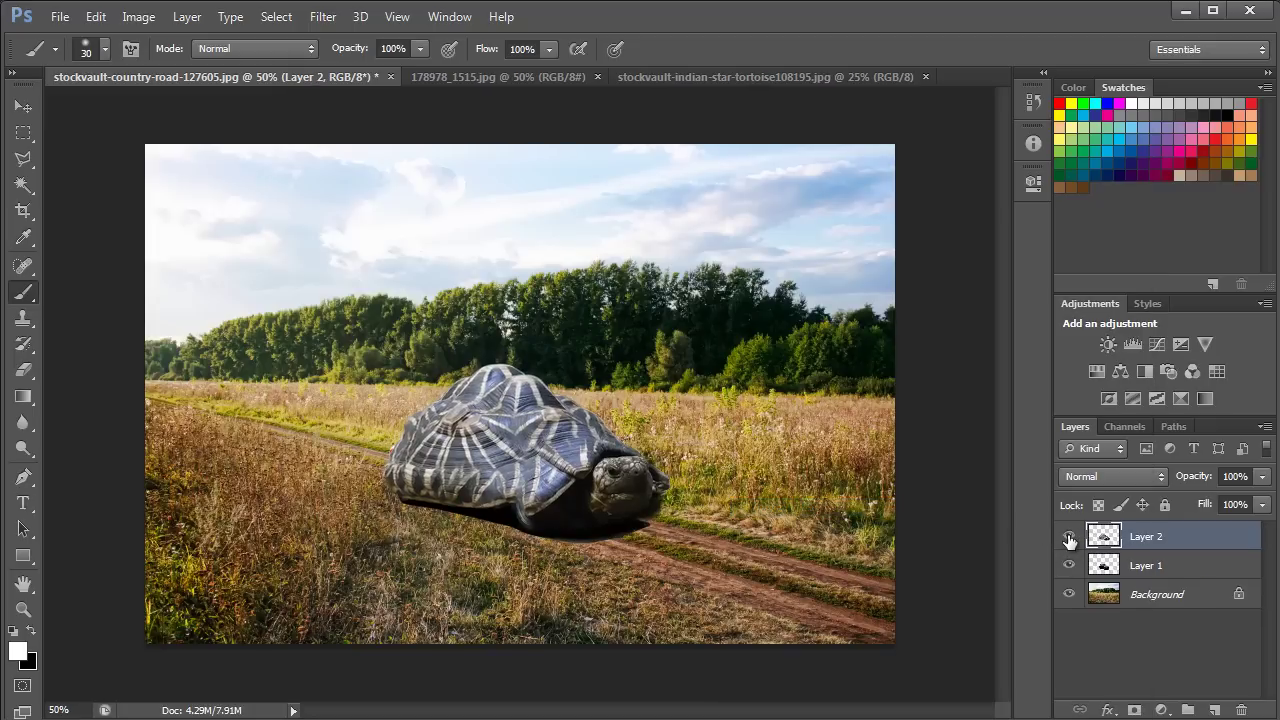
pyautogui.hotkey('ctrl', '+')
pyautogui.hotkey('ctrl', '+')
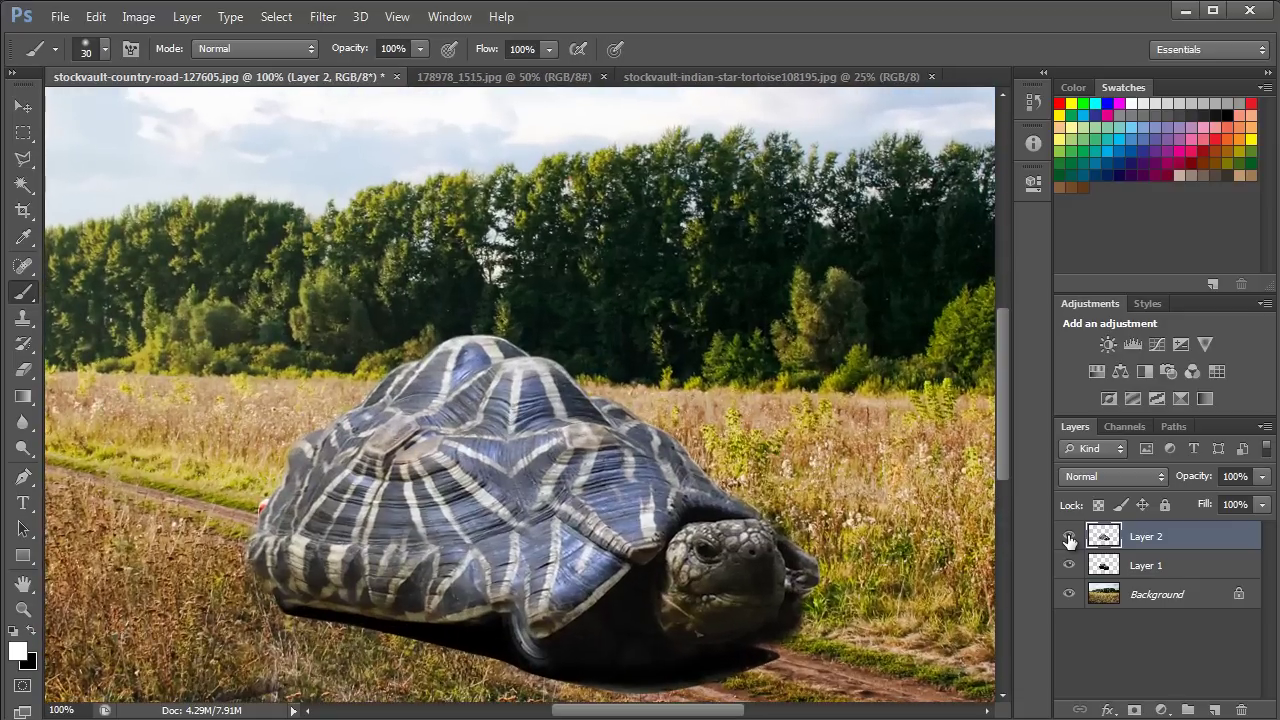
pyautogui.click(1068, 538)
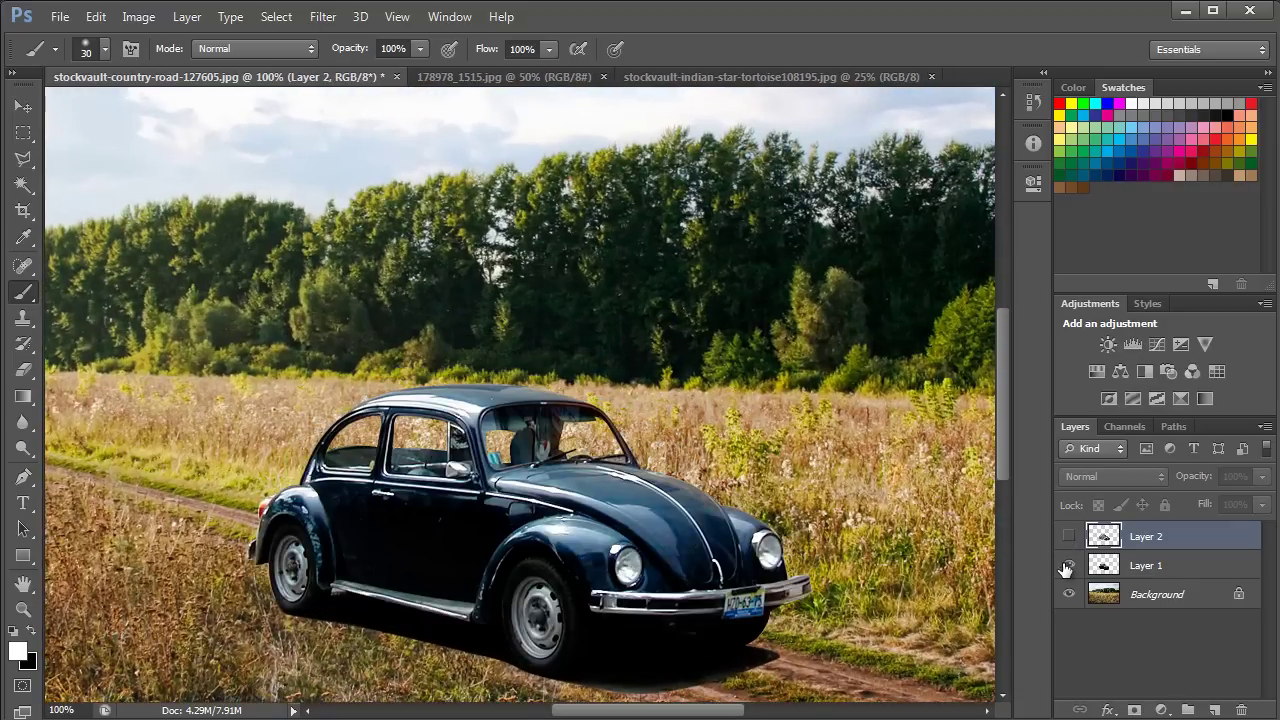
# Step: Trace a pen path around the Beetle's rear window at 300% zoom
pyautogui.click(23, 476)
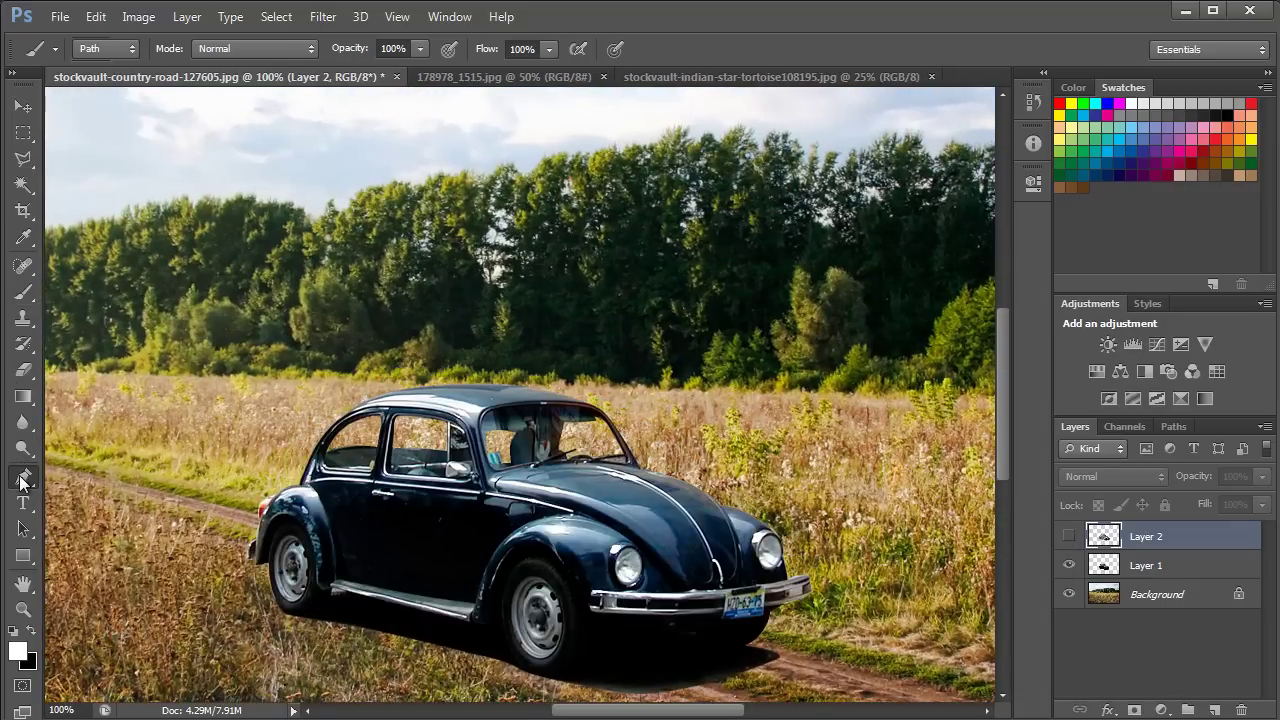
pyautogui.hotkey('ctrl', '+')
pyautogui.hotkey('ctrl', '+')
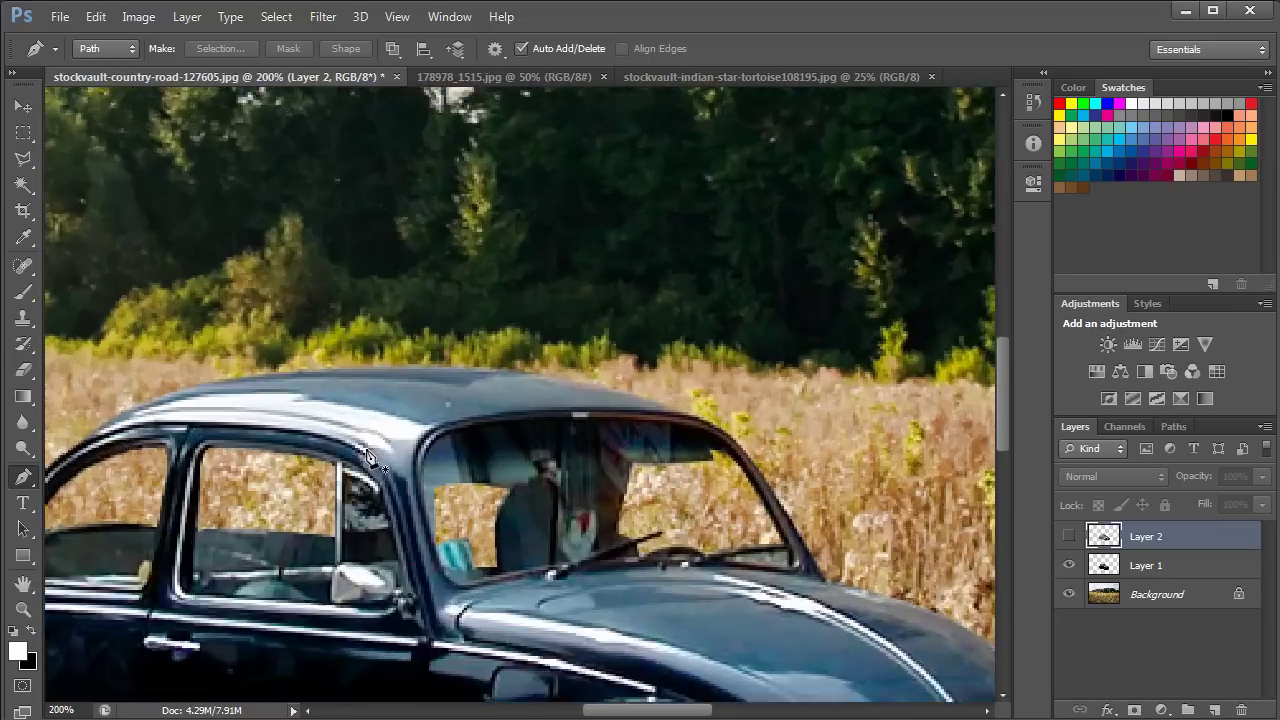
pyautogui.hscroll(-5, 316, 566)
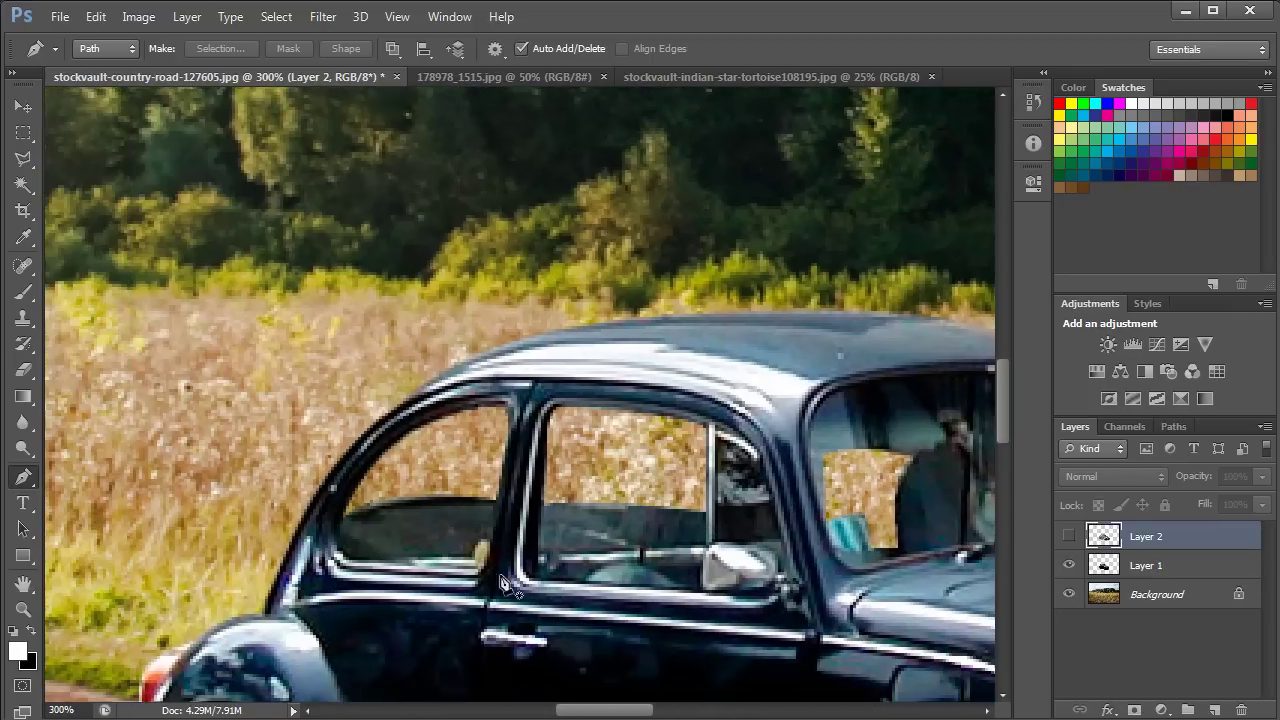
pyautogui.click(478, 584)
pyautogui.click(332, 578)
pyautogui.click(333, 489)
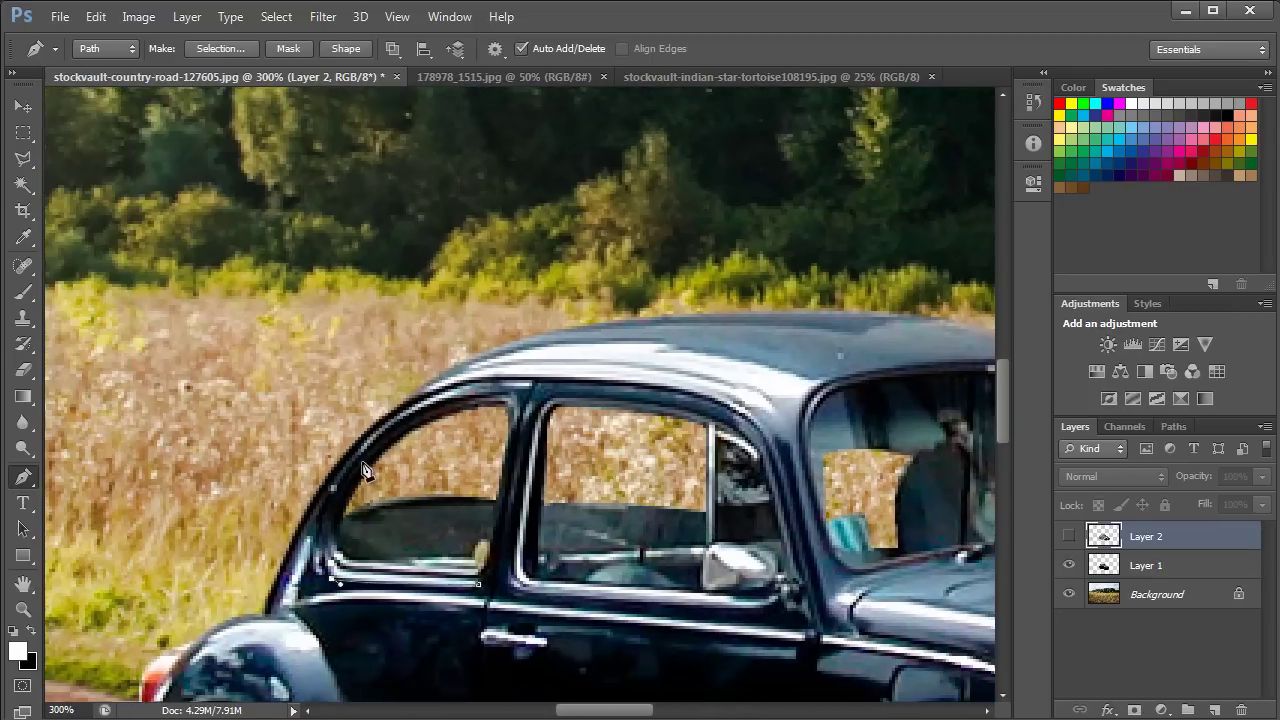
pyautogui.click(361, 461)
pyautogui.click(524, 388)
pyautogui.moveTo(478, 584); pyautogui.dragTo(462, 615)
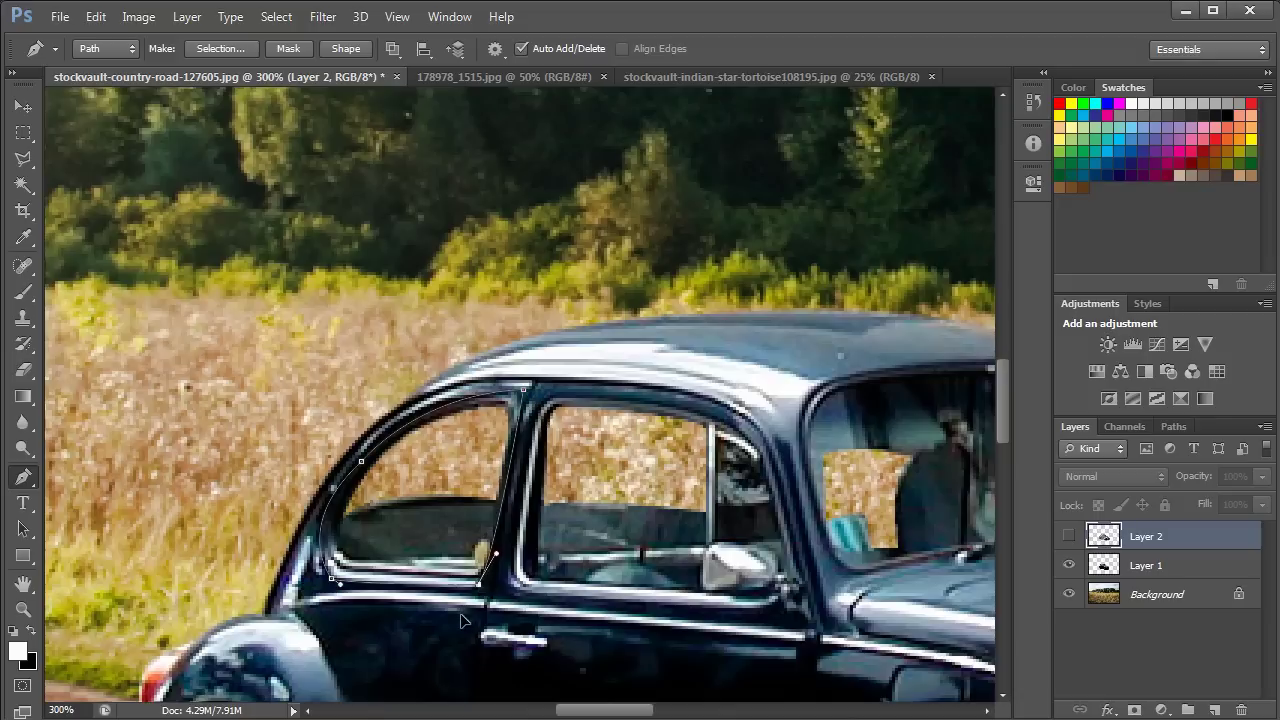
# Step: Turn the window path into a selection and delete it from the visible shell
pyautogui.click(210, 49)
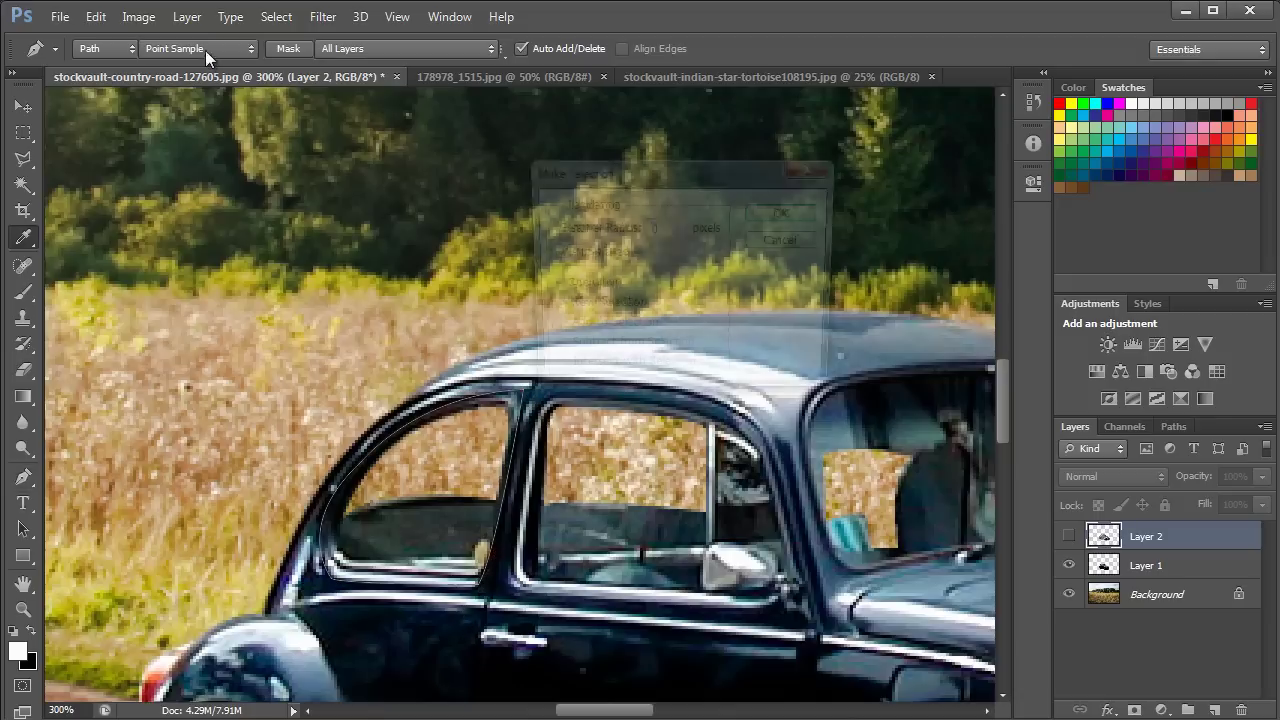
pyautogui.click(786, 213)
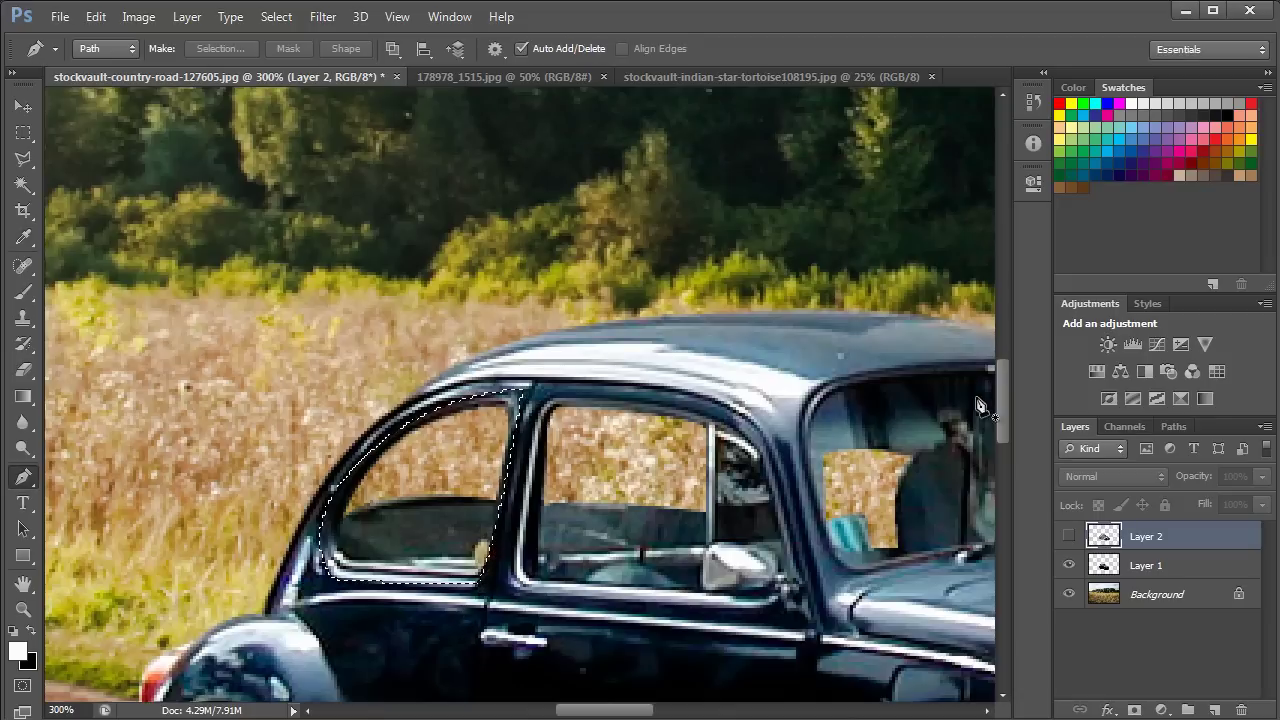
pyautogui.click(1068, 537)
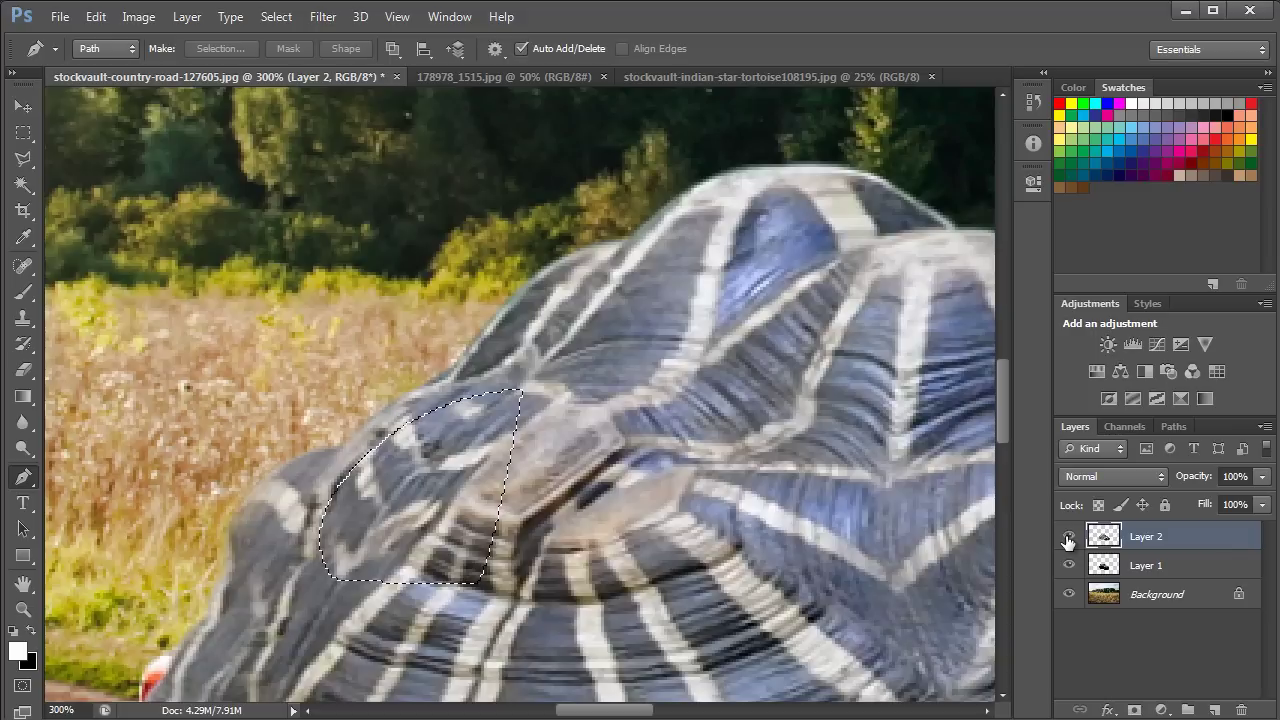
pyautogui.press('Delete')
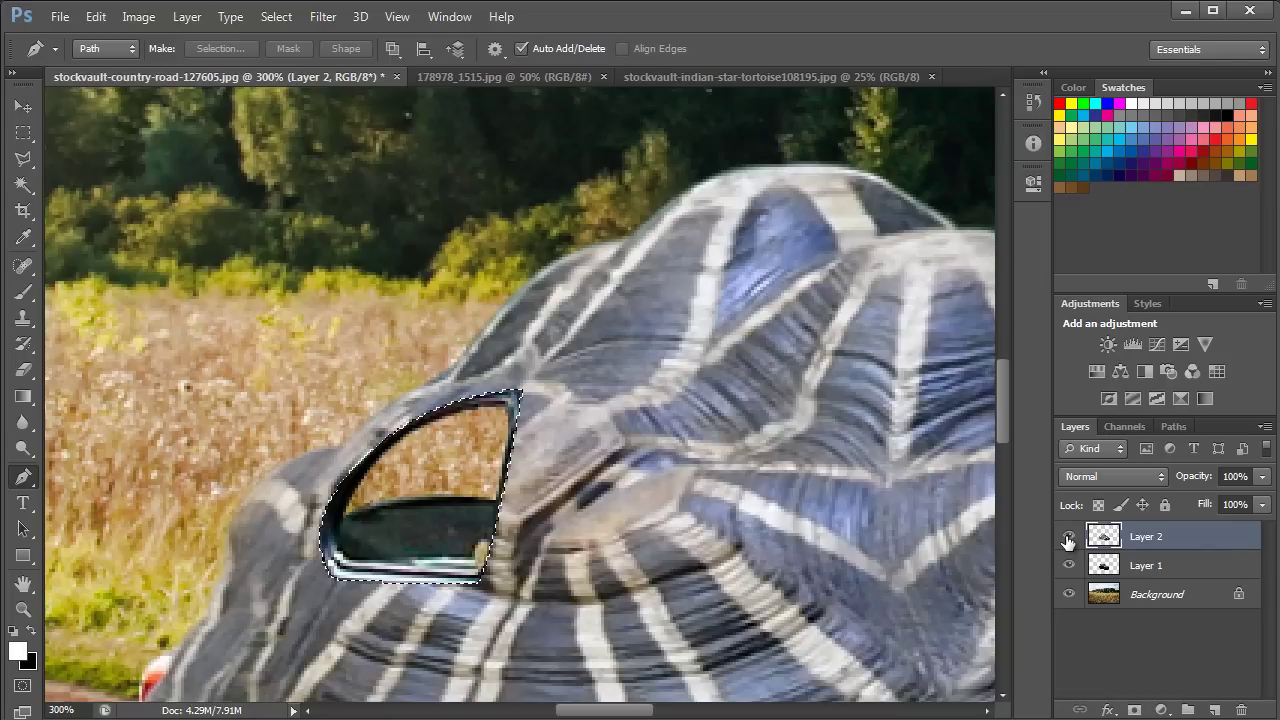
pyautogui.hotkey('ctrl', 'd')
# Step: Cut away the shell over the front wheel along a curved outline around the arch
pyautogui.click(1068, 537)
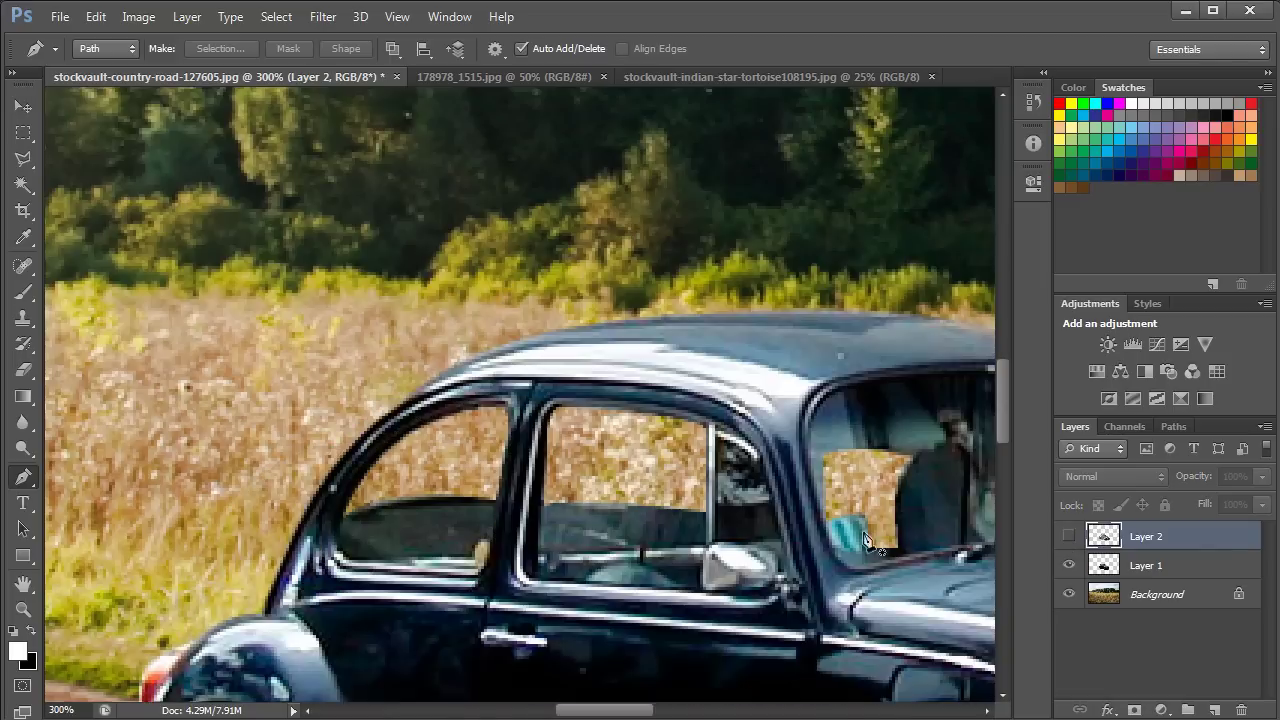
pyautogui.hotkey('ctrl', '-')
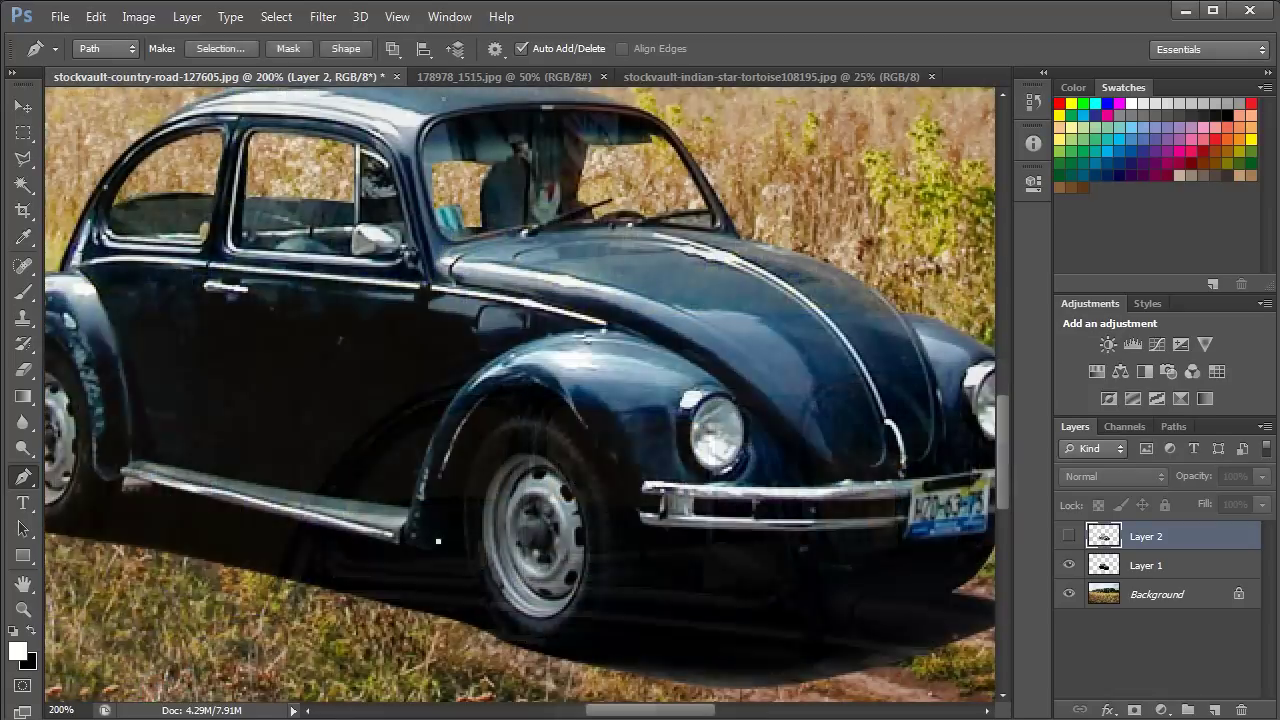
pyautogui.moveTo(498, 391); pyautogui.dragTo(573, 350)
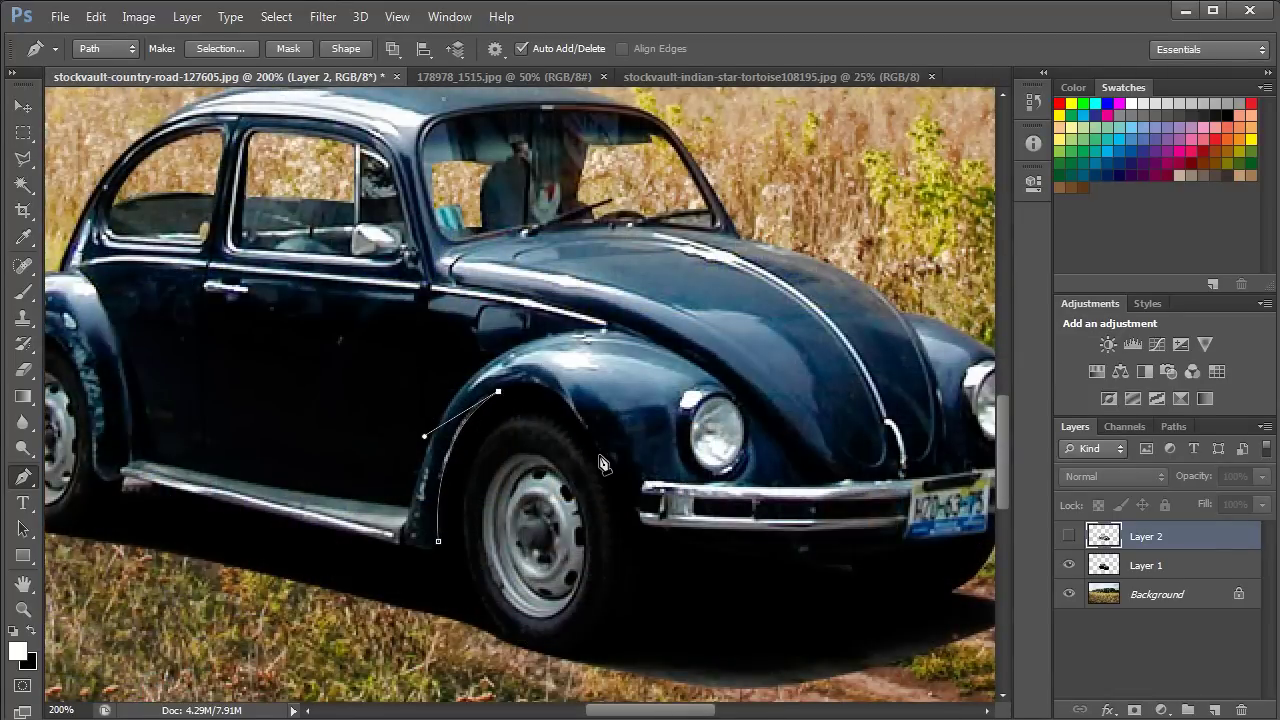
pyautogui.moveTo(600, 455); pyautogui.dragTo(650, 568)
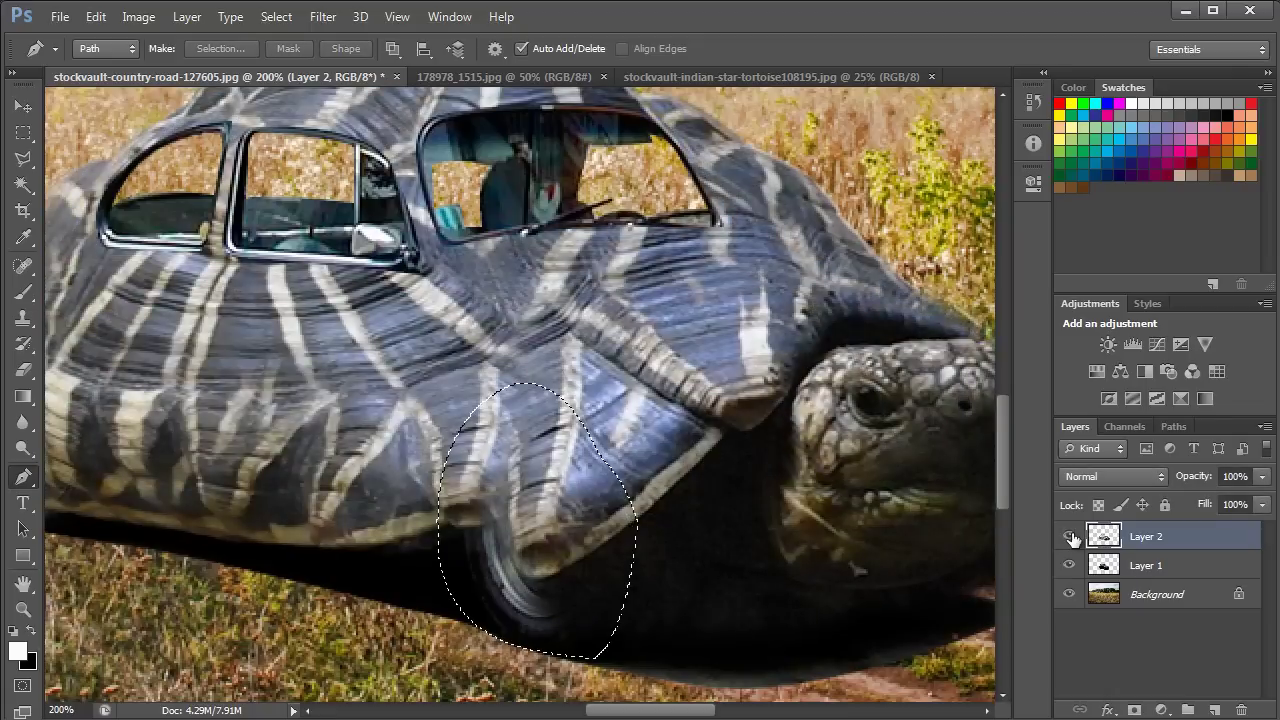
pyautogui.press('Delete')
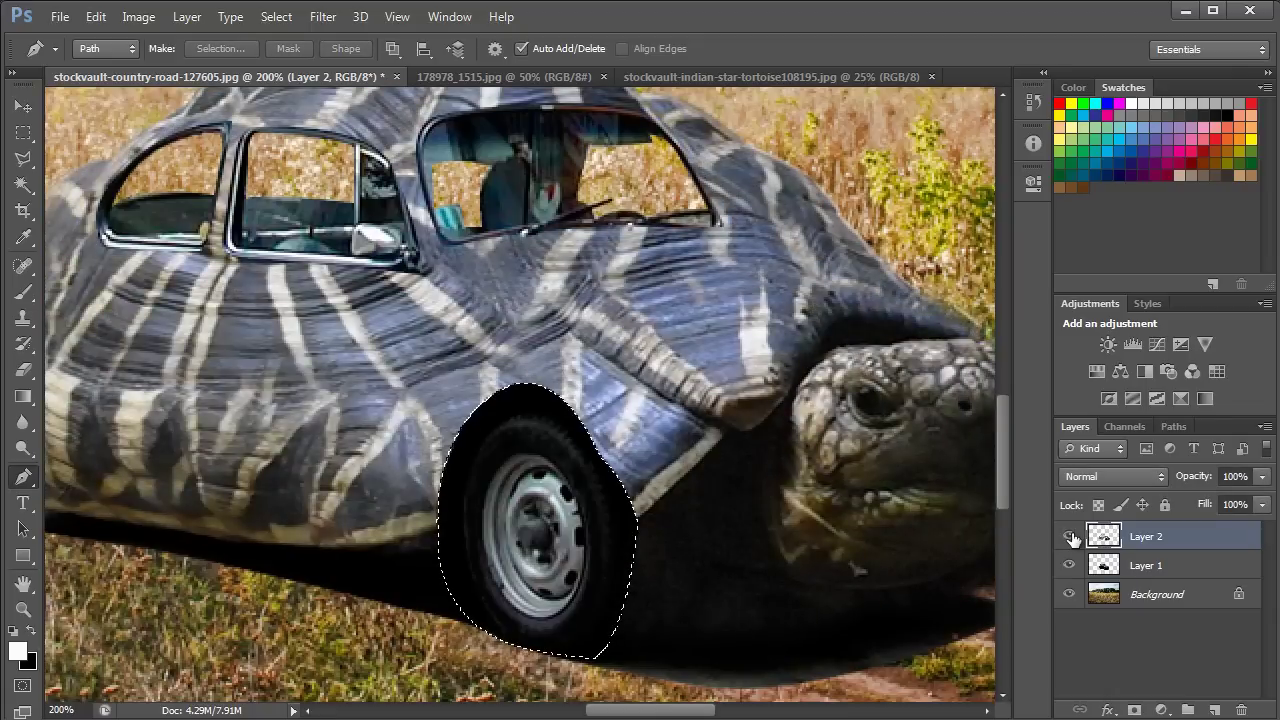
pyautogui.hotkey('ctrl', 'd')
pyautogui.hotkey('ctrl', '-')
pyautogui.hotkey('ctrl', '-')
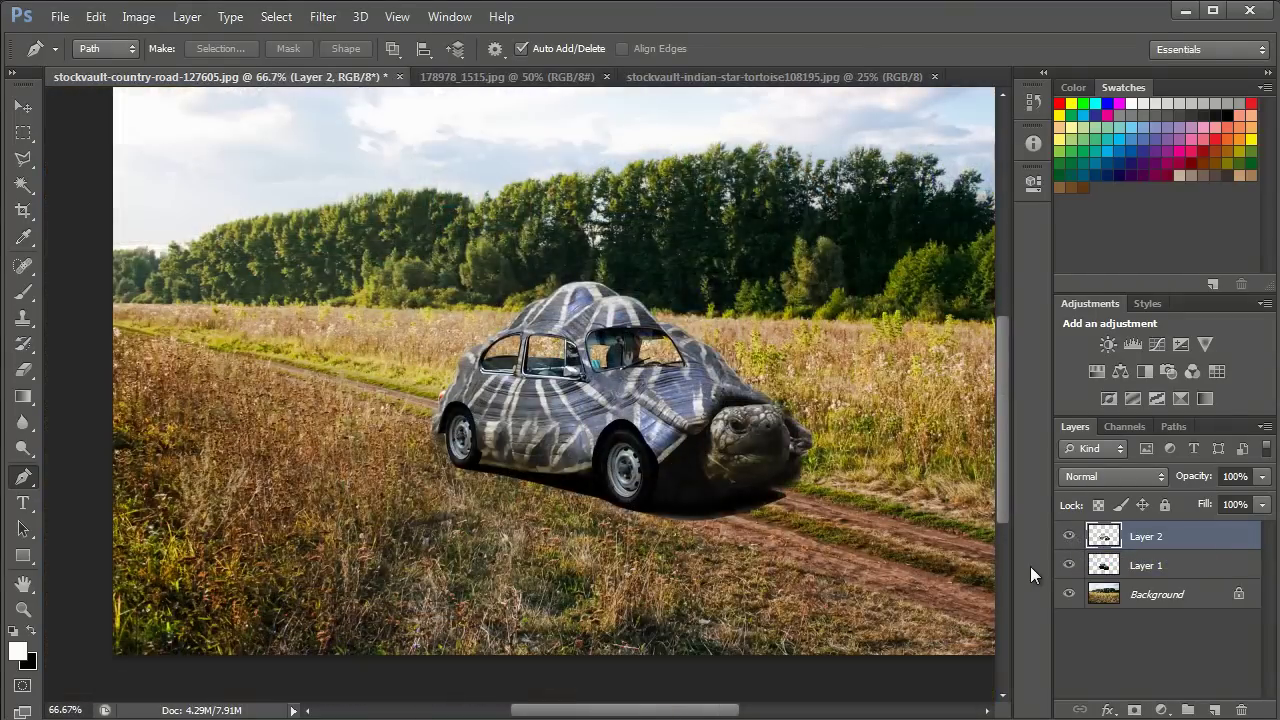
# Step: Create a new layer above the Background and pen-trace the shadow outline under the car
pyautogui.click(1148, 603)
pyautogui.click(1214, 709)
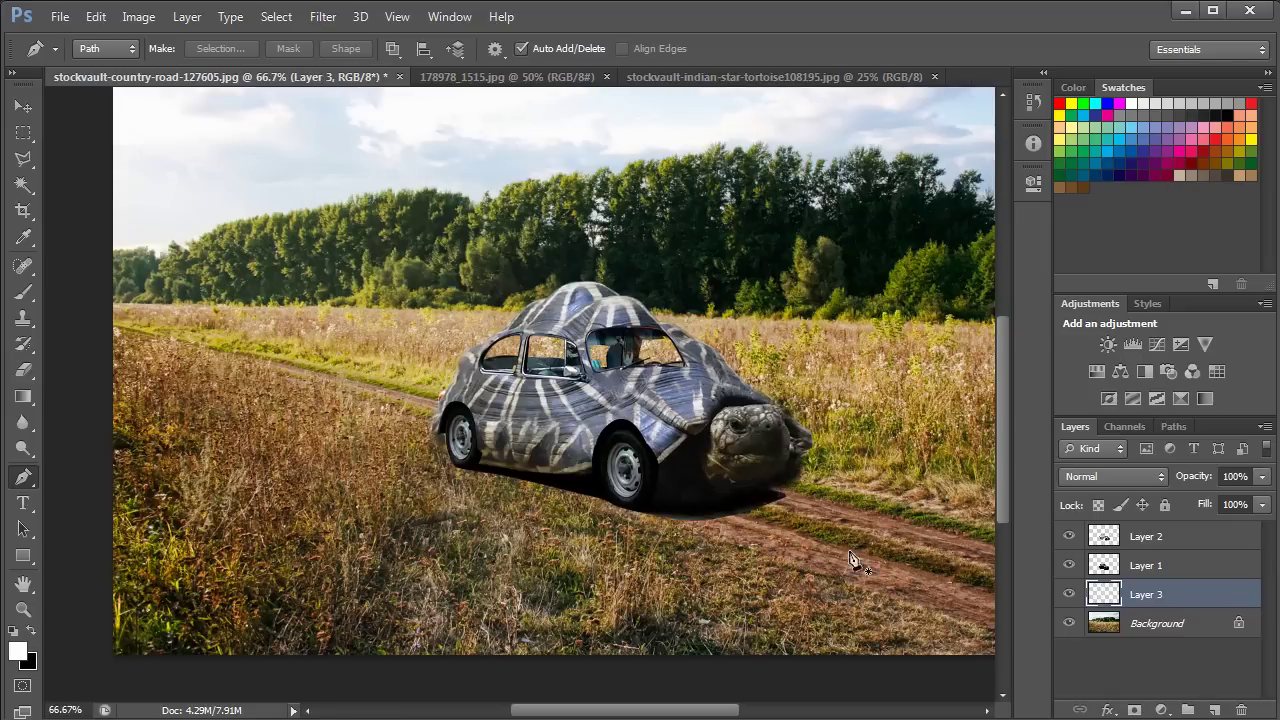
pyautogui.click(435, 442)
pyautogui.click(470, 444)
pyautogui.click(669, 464)
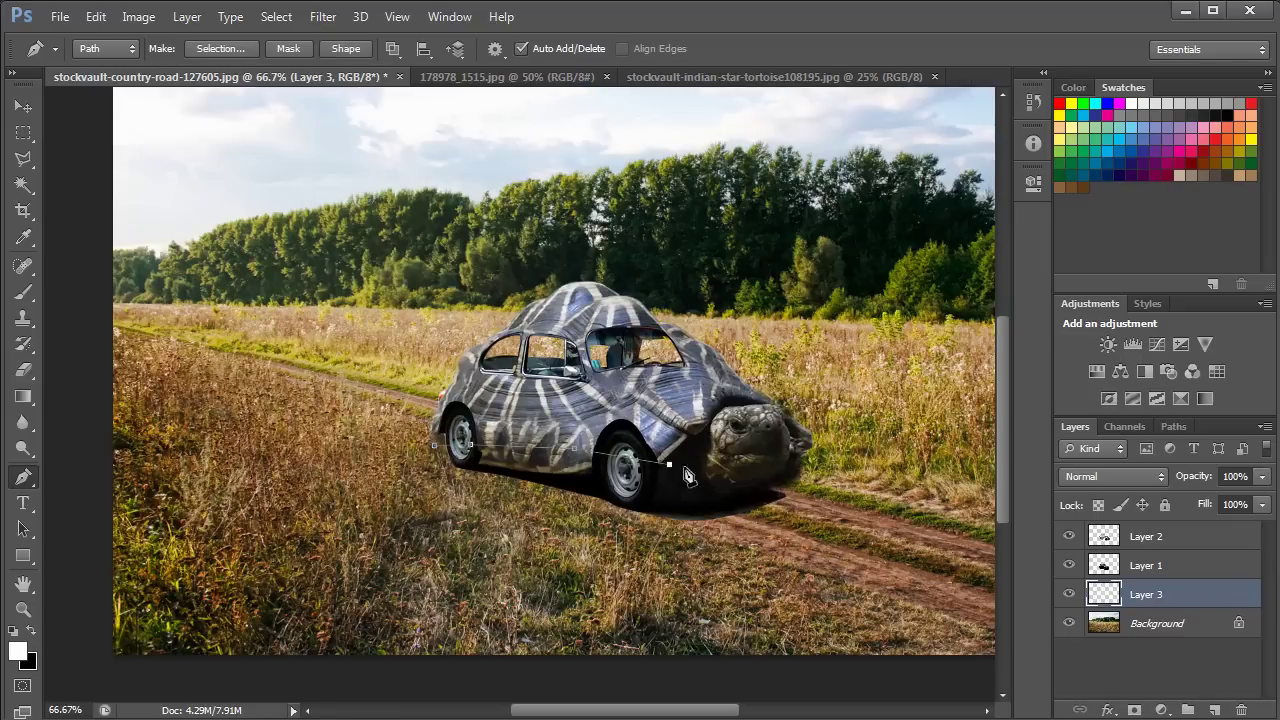
pyautogui.click(738, 477)
pyautogui.click(791, 486)
pyautogui.click(697, 540)
pyautogui.click(527, 510)
pyautogui.click(435, 442)
# Step: Fill the shadow selection with black and set the layer to 64% opacity
pyautogui.click(220, 48)
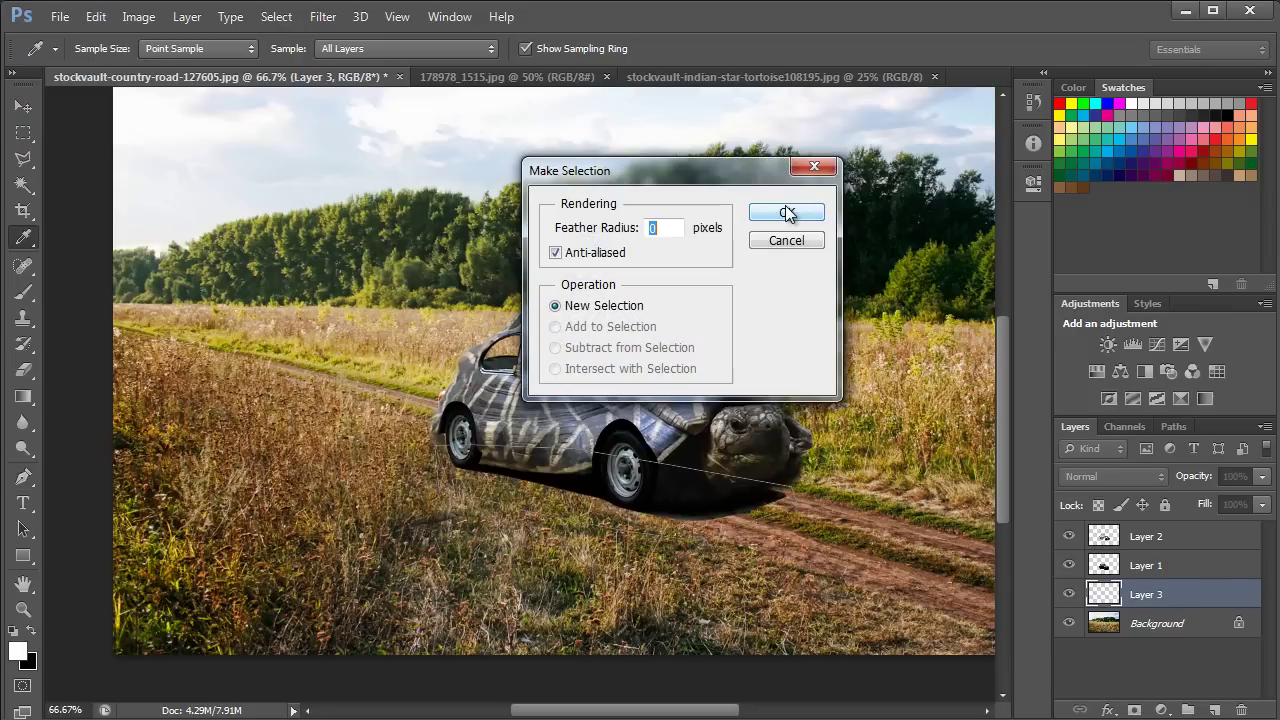
pyautogui.click(788, 213)
pyautogui.hotkey('ctrl', 'BackSpace')
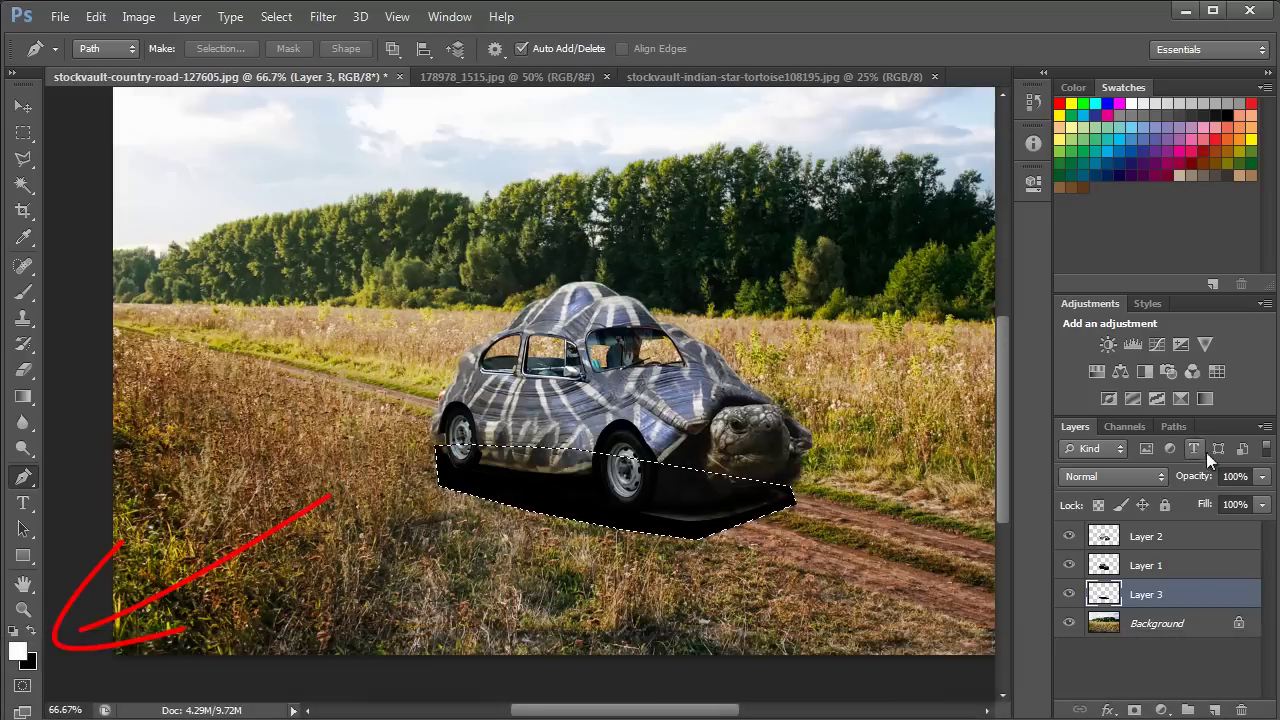
pyautogui.click(1261, 480)
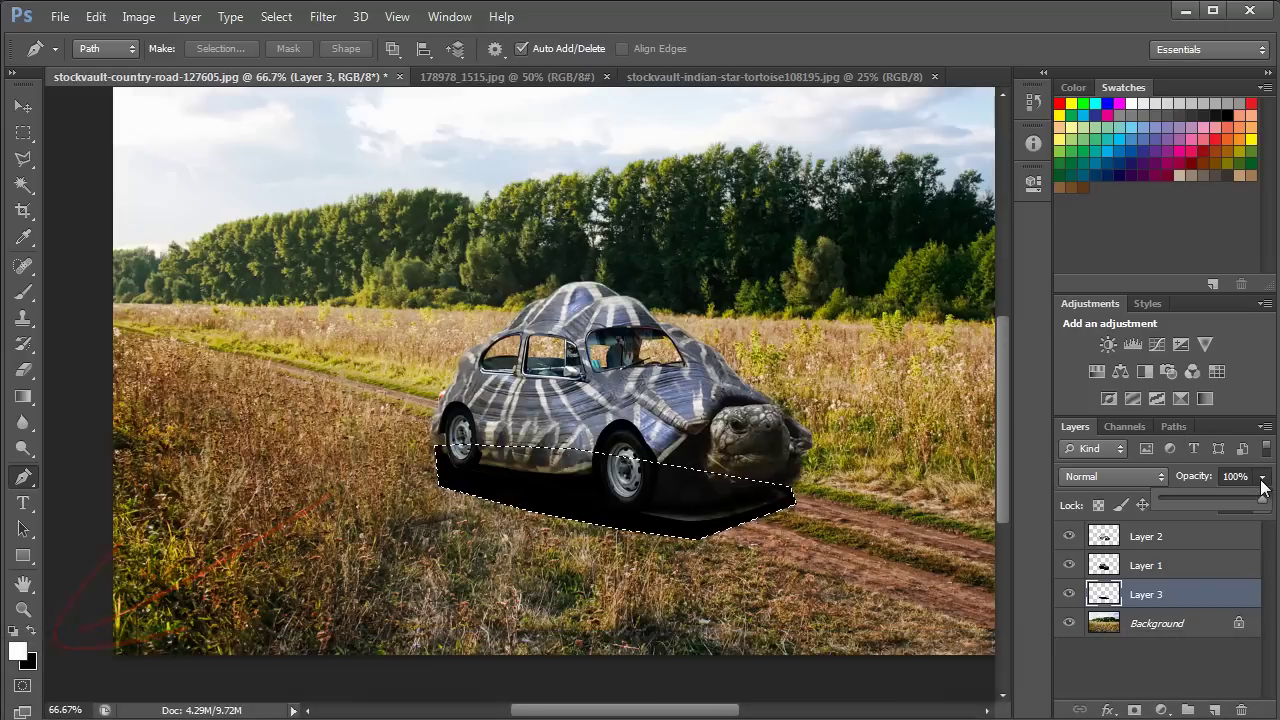
pyautogui.moveTo(1206, 497); pyautogui.dragTo(1225, 504)
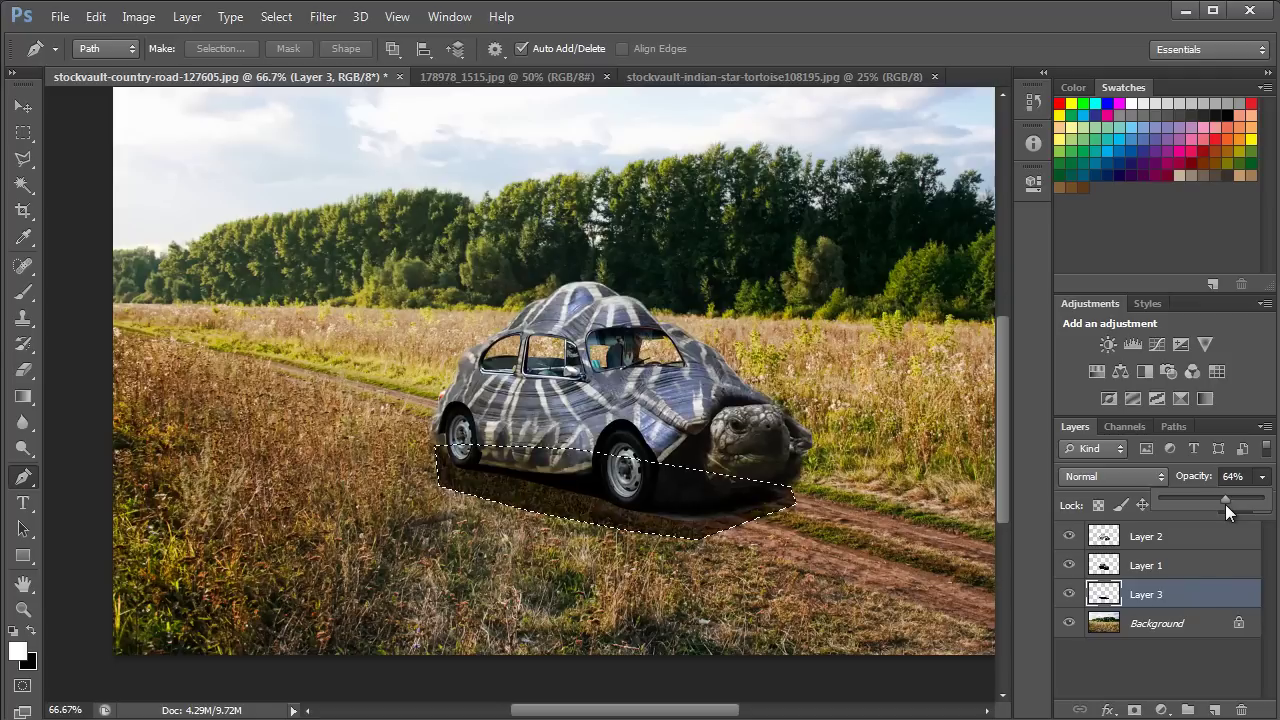
pyautogui.hotkey('ctrl', 'd')
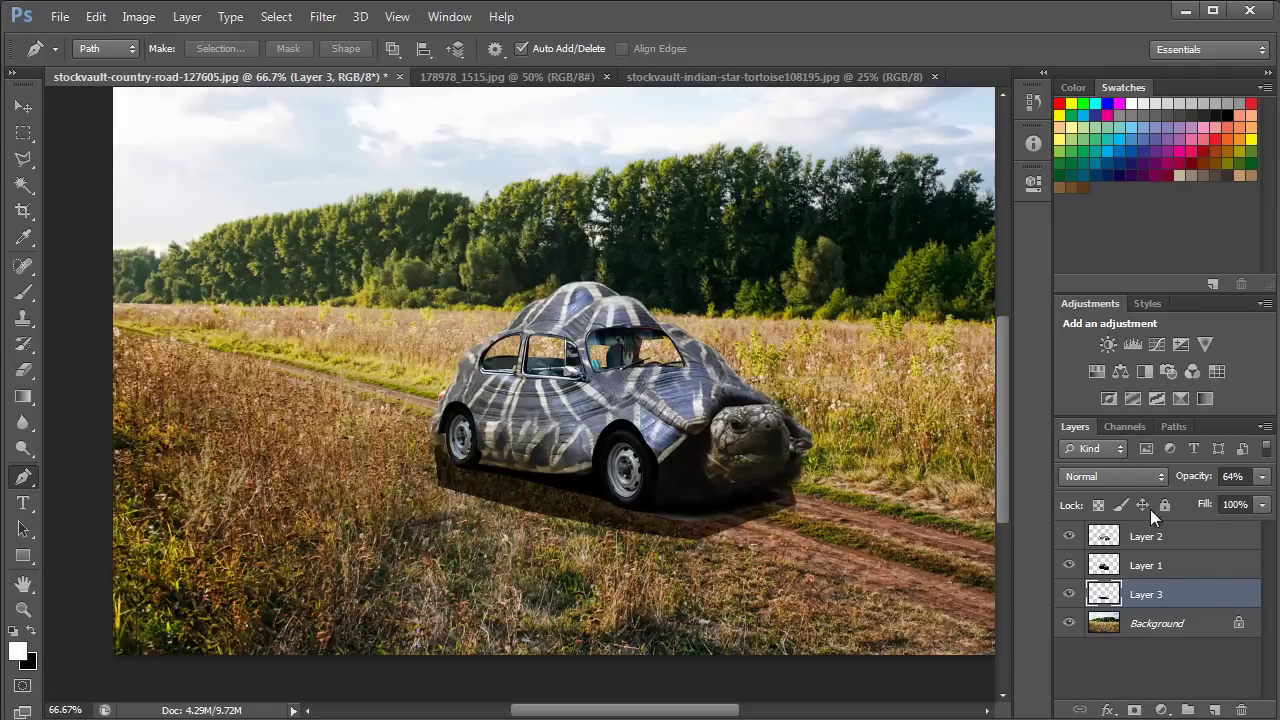
pyautogui.click(320, 16)
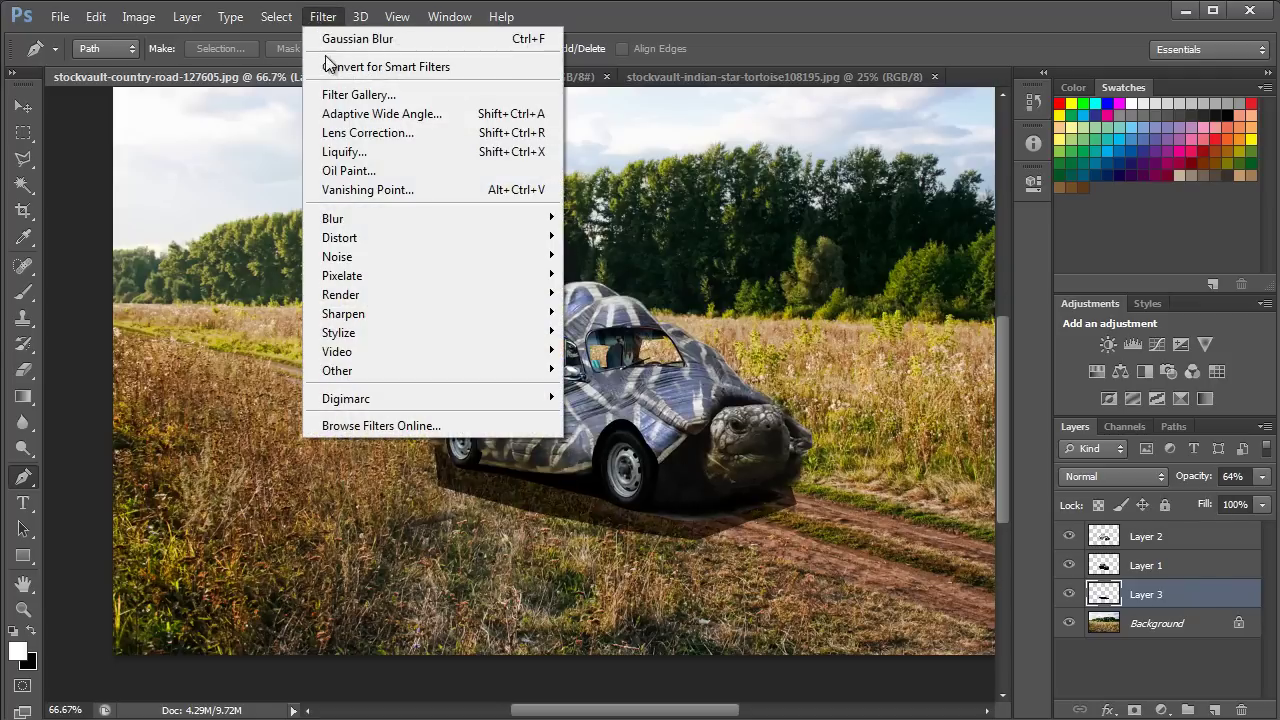
# Step: Soften the shadow with a Gaussian Blur of 8.4 pixels
pyautogui.moveTo(420, 218)
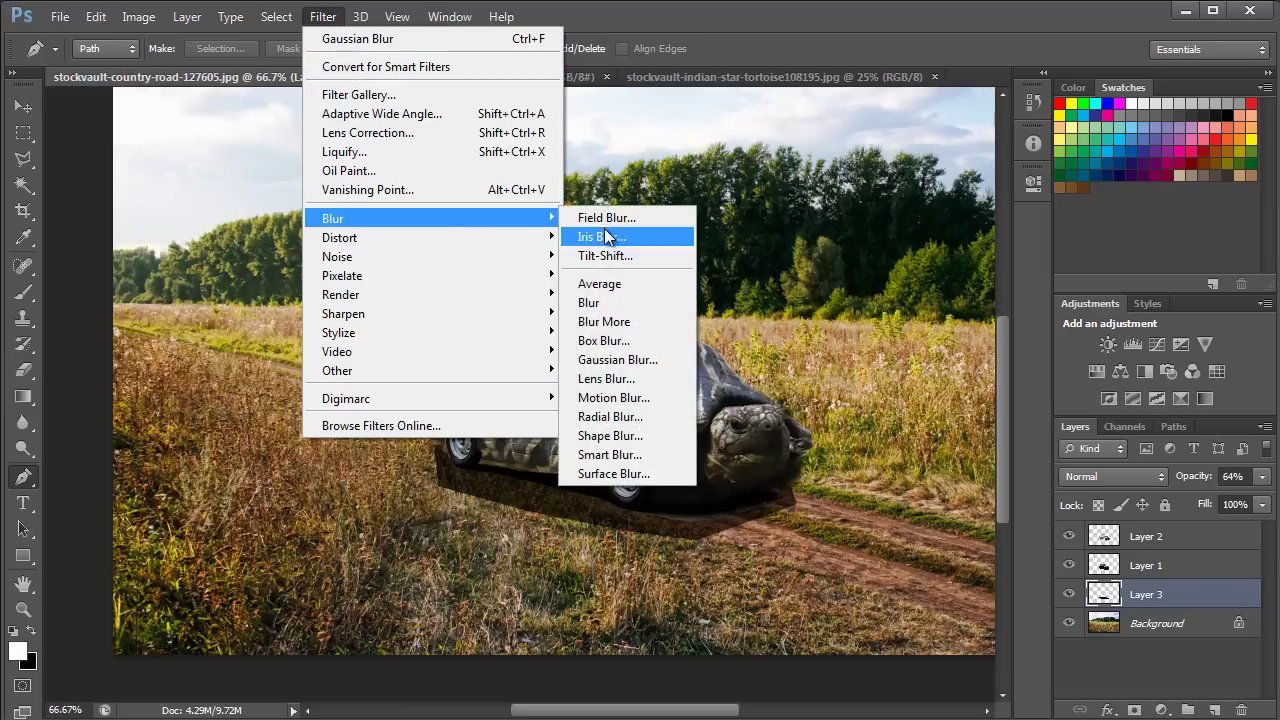
pyautogui.click(607, 357)
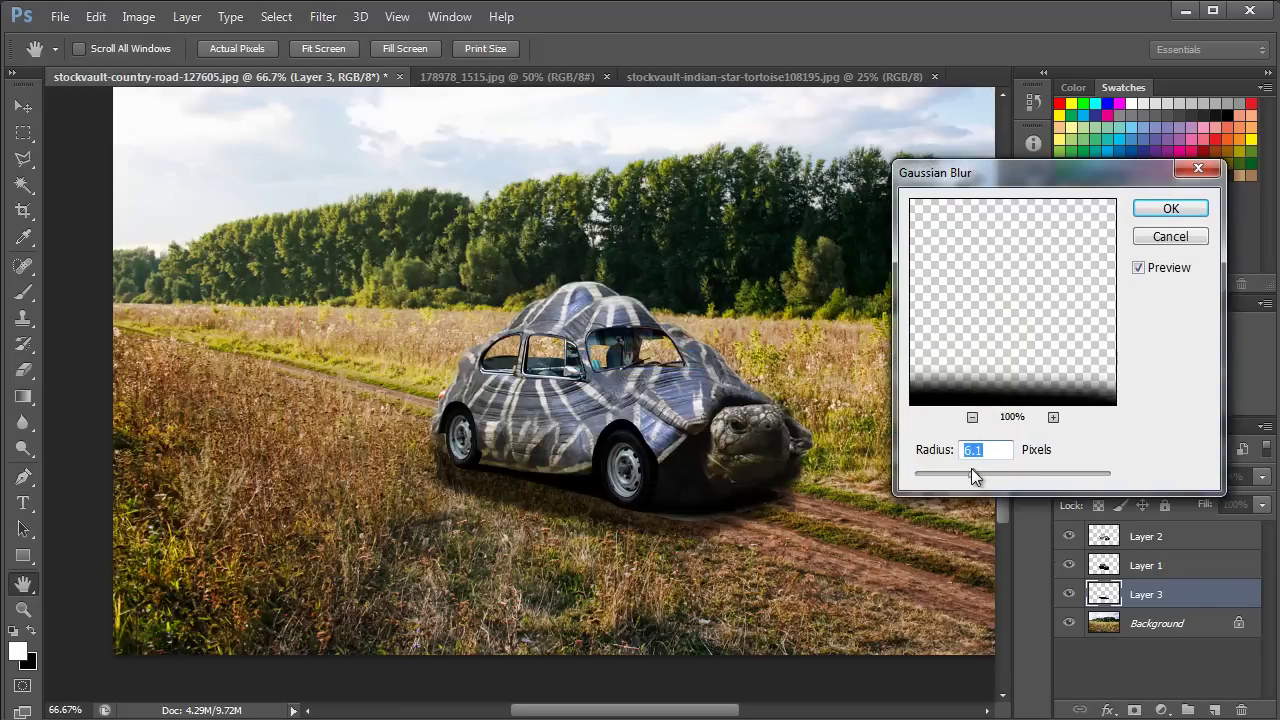
pyautogui.moveTo(974, 470); pyautogui.dragTo(985, 474)
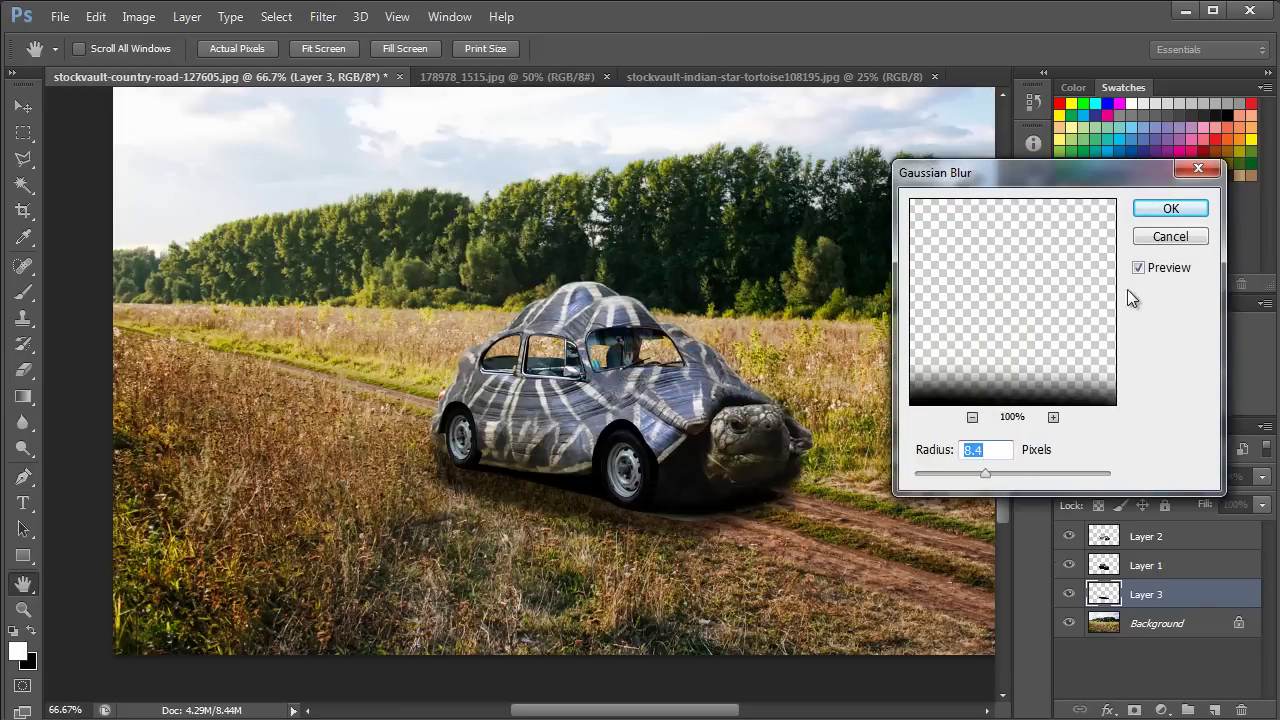
pyautogui.click(1168, 210)
pyautogui.press('p')
# Step: Lower the shadow layer's opacity to 25%
pyautogui.click(1262, 476)
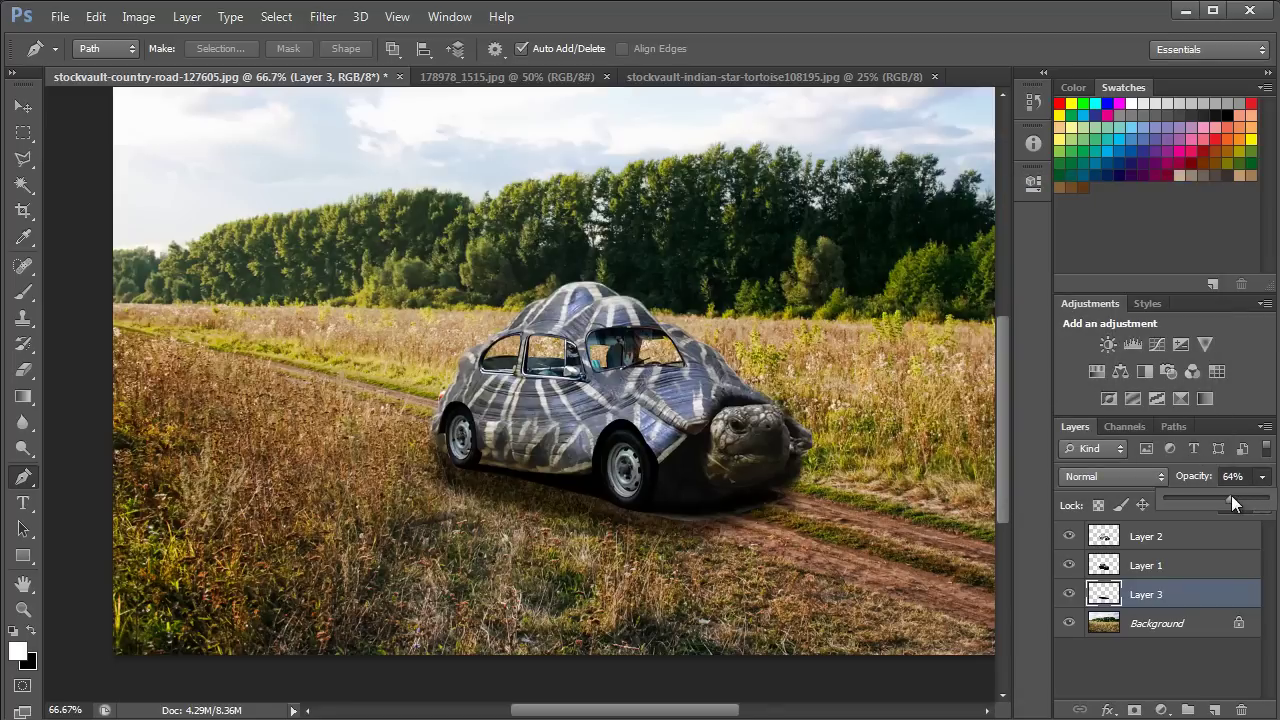
pyautogui.moveTo(1216, 497); pyautogui.dragTo(1201, 496)
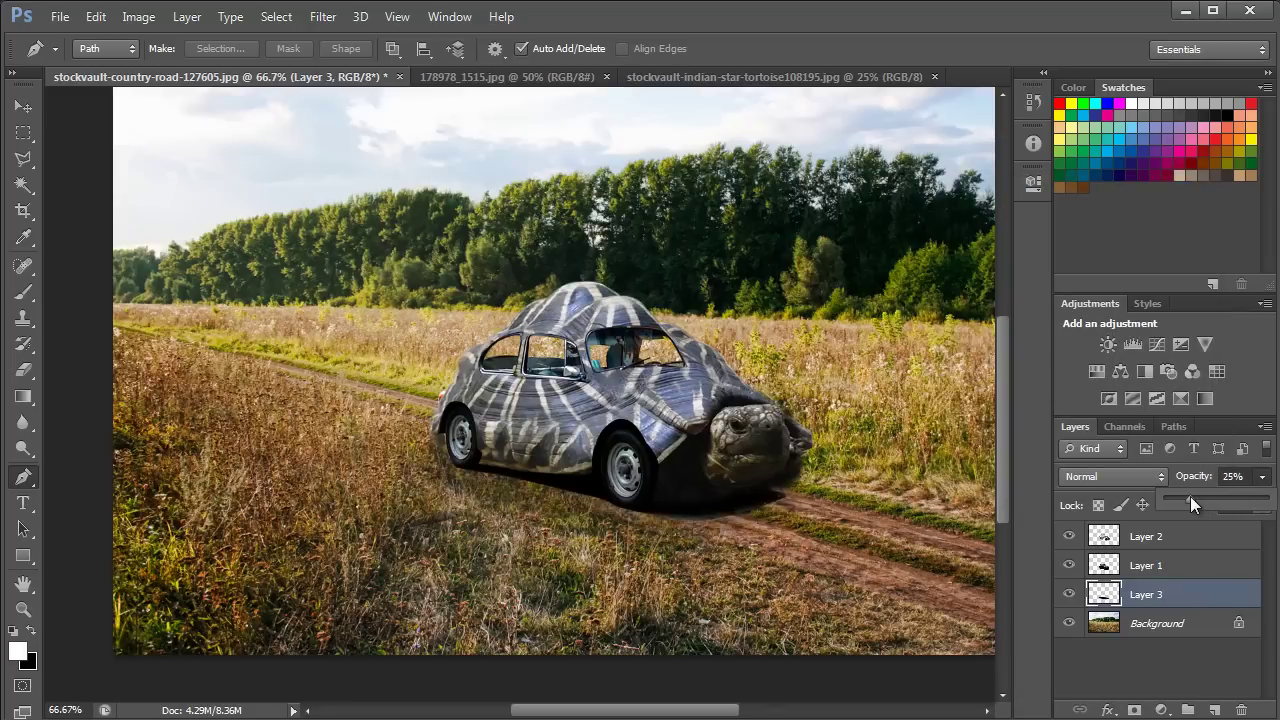
pyautogui.click(1146, 565)
pyautogui.press('e')
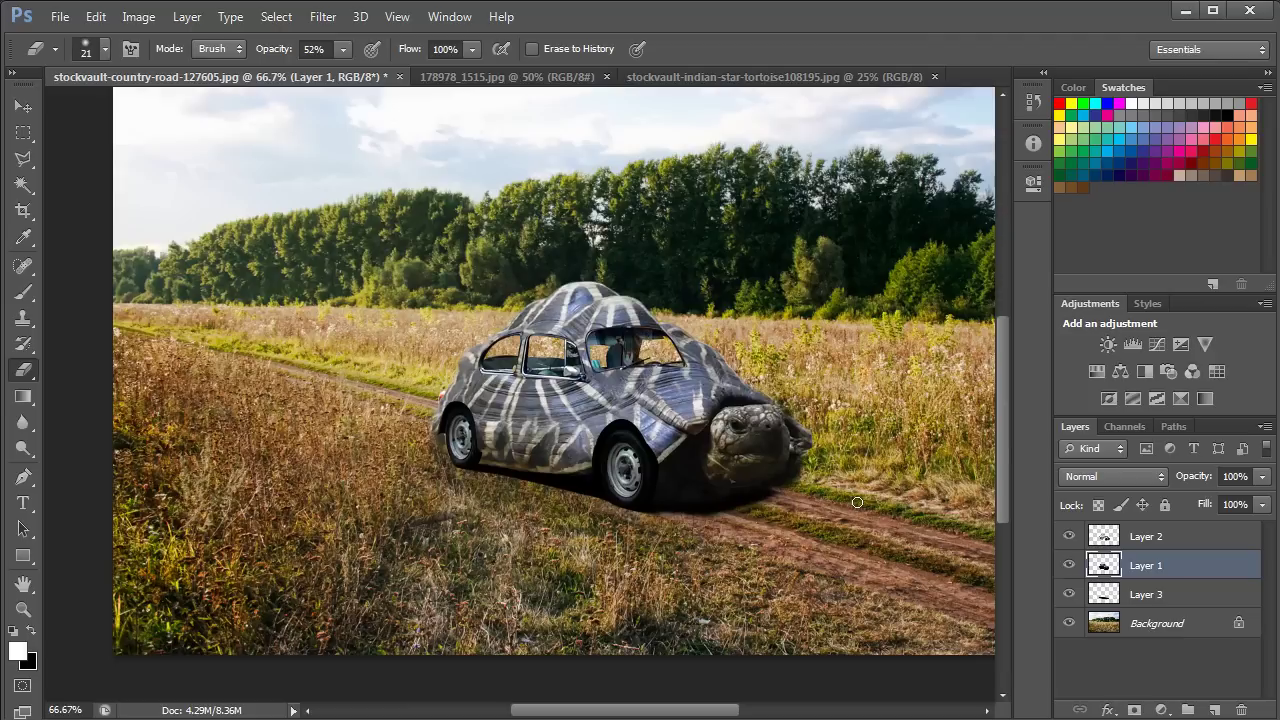
pyautogui.click(1142, 537)
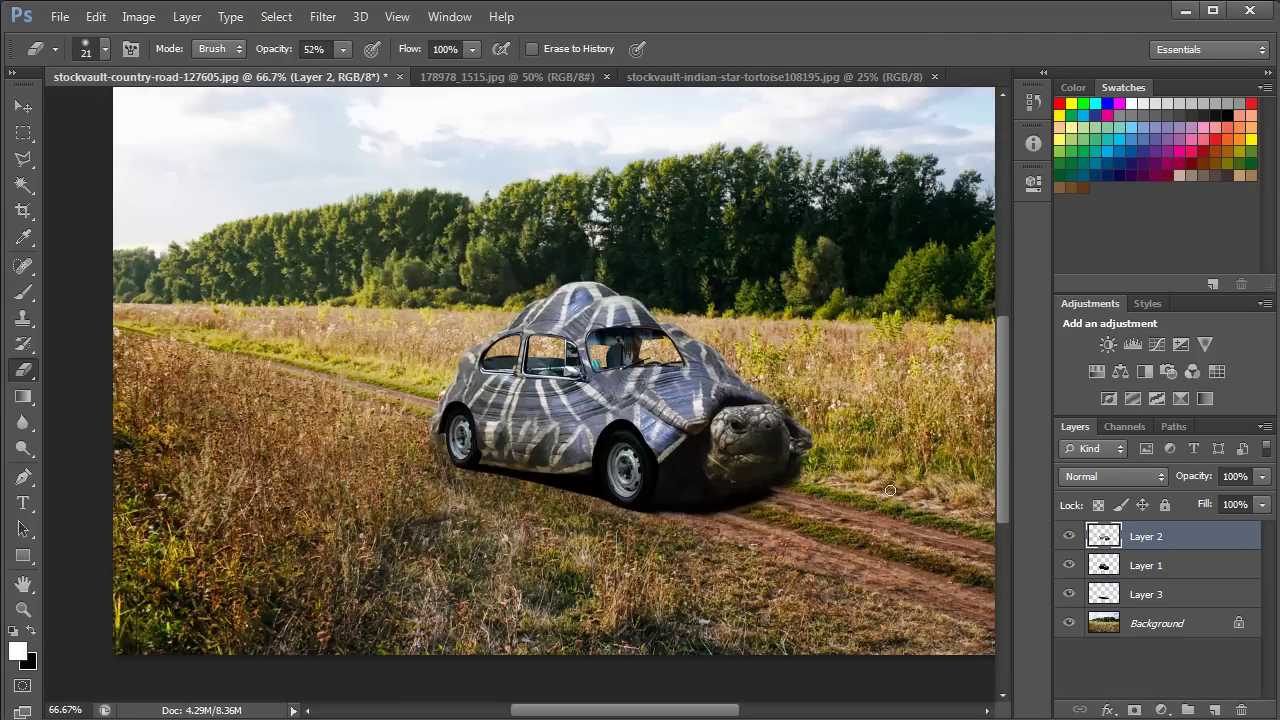
pyautogui.hotkey('ctrl', '-')
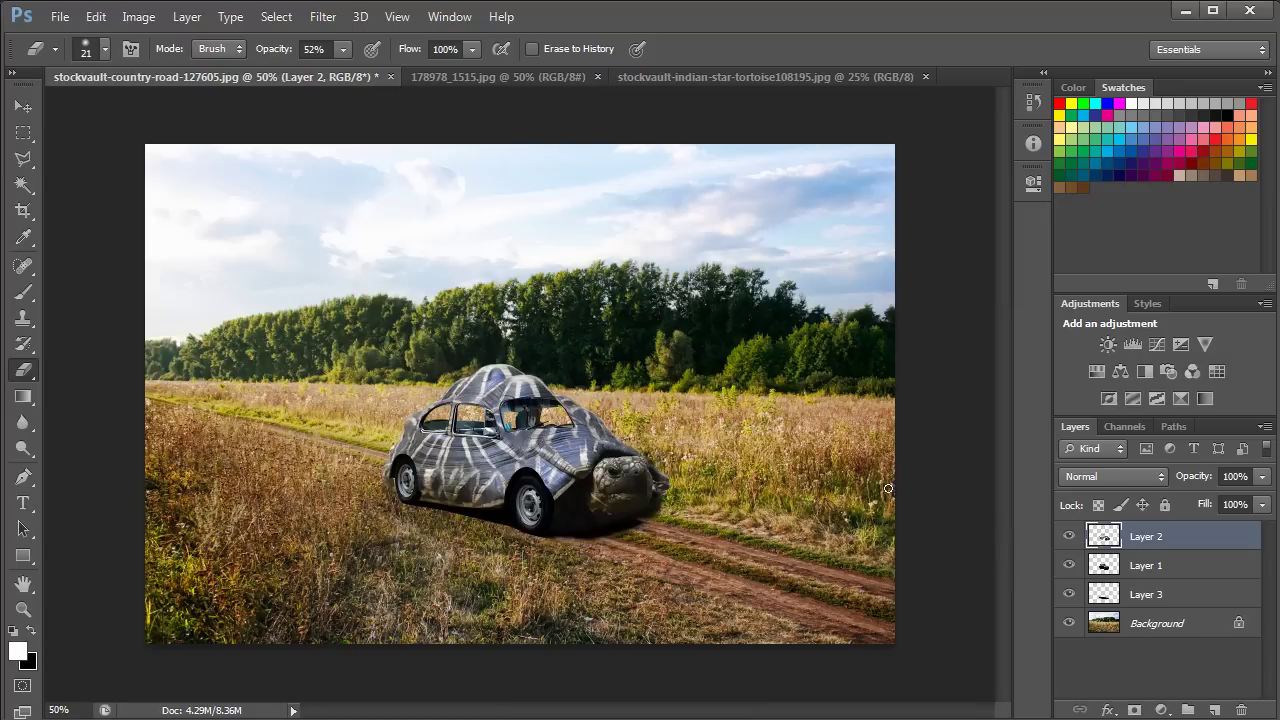
# Step: Apply Color Balance 0, +5, -23 to Layer 2's midtones, keeping Preserve Luminosity on
pyautogui.click(134, 22)
pyautogui.moveTo(155, 67)
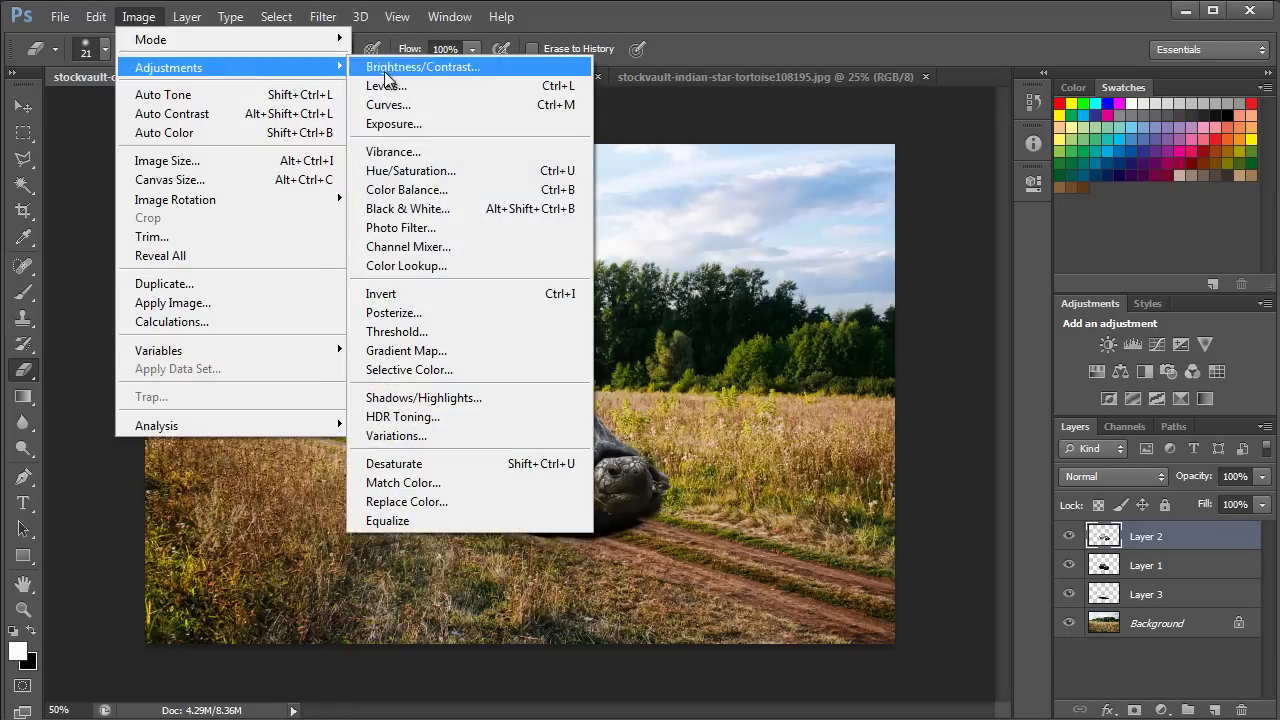
pyautogui.click(399, 190)
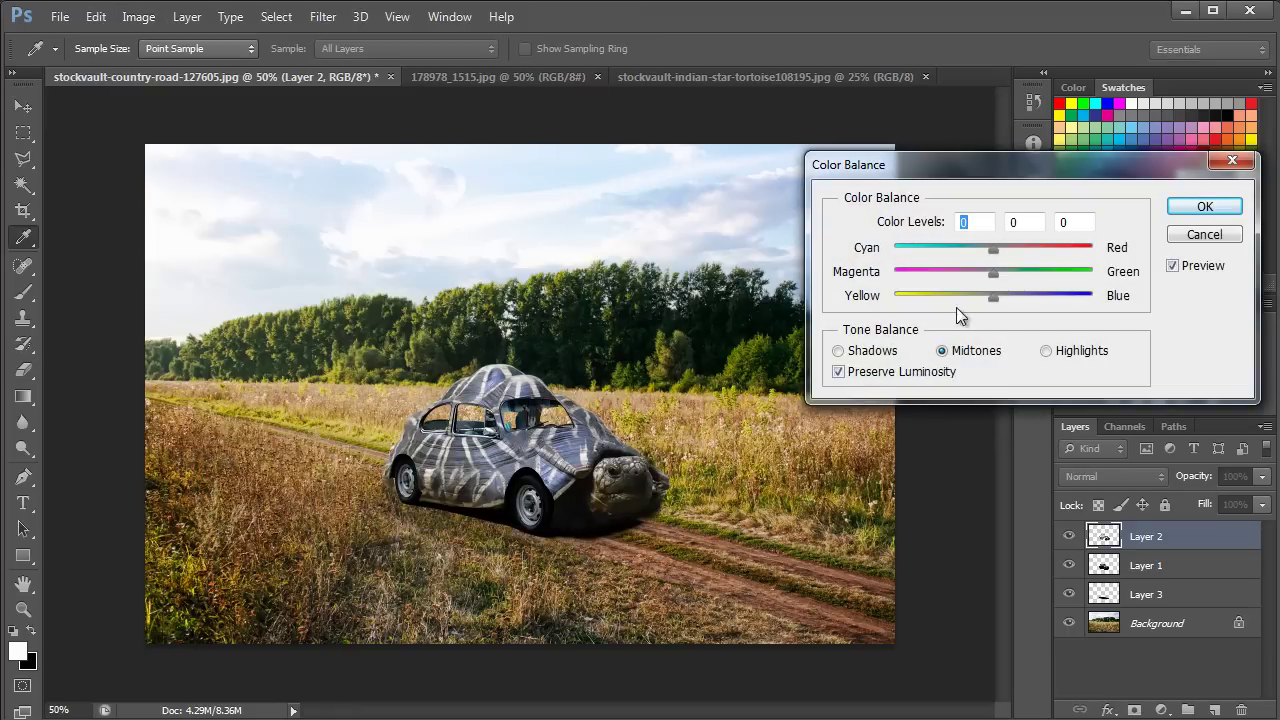
pyautogui.moveTo(993, 297)
pyautogui.mouseDown()
pyautogui.moveTo(977, 297)
pyautogui.moveTo(998, 274)
pyautogui.moveTo(970, 296)
pyautogui.mouseUp()
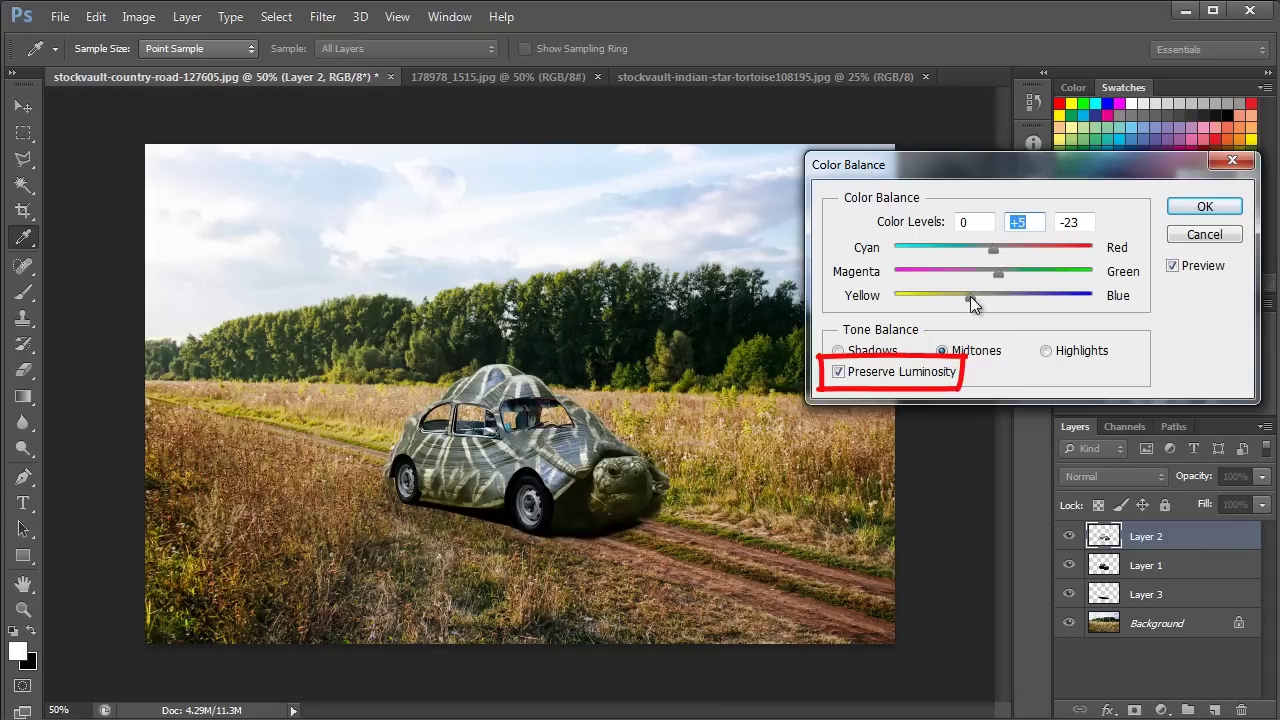
pyautogui.press('Tab')
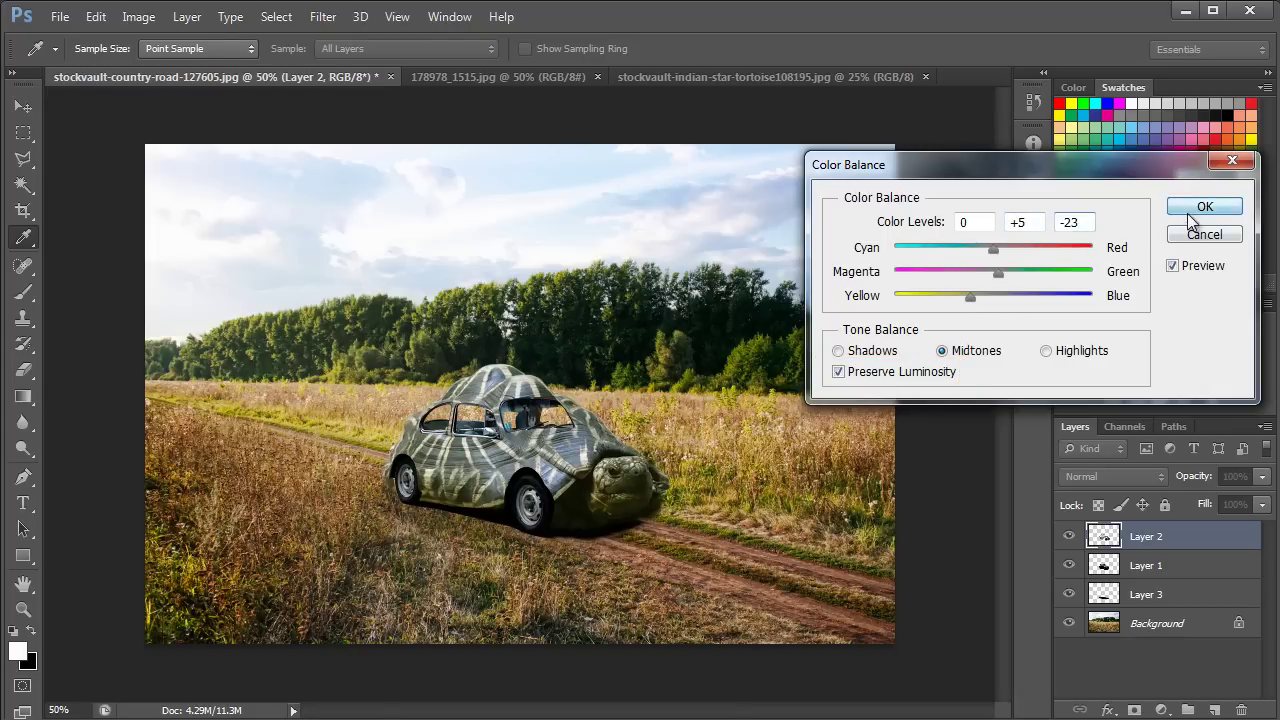
pyautogui.click(1195, 210)
pyautogui.press('e')
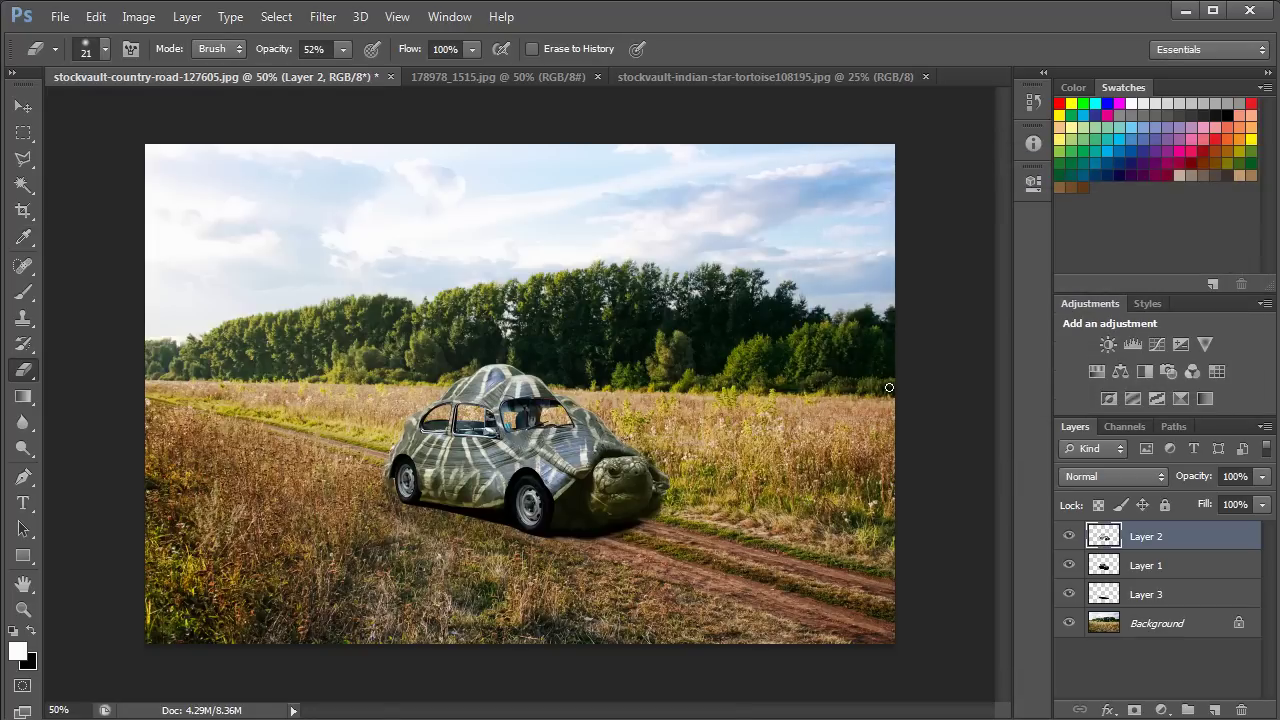